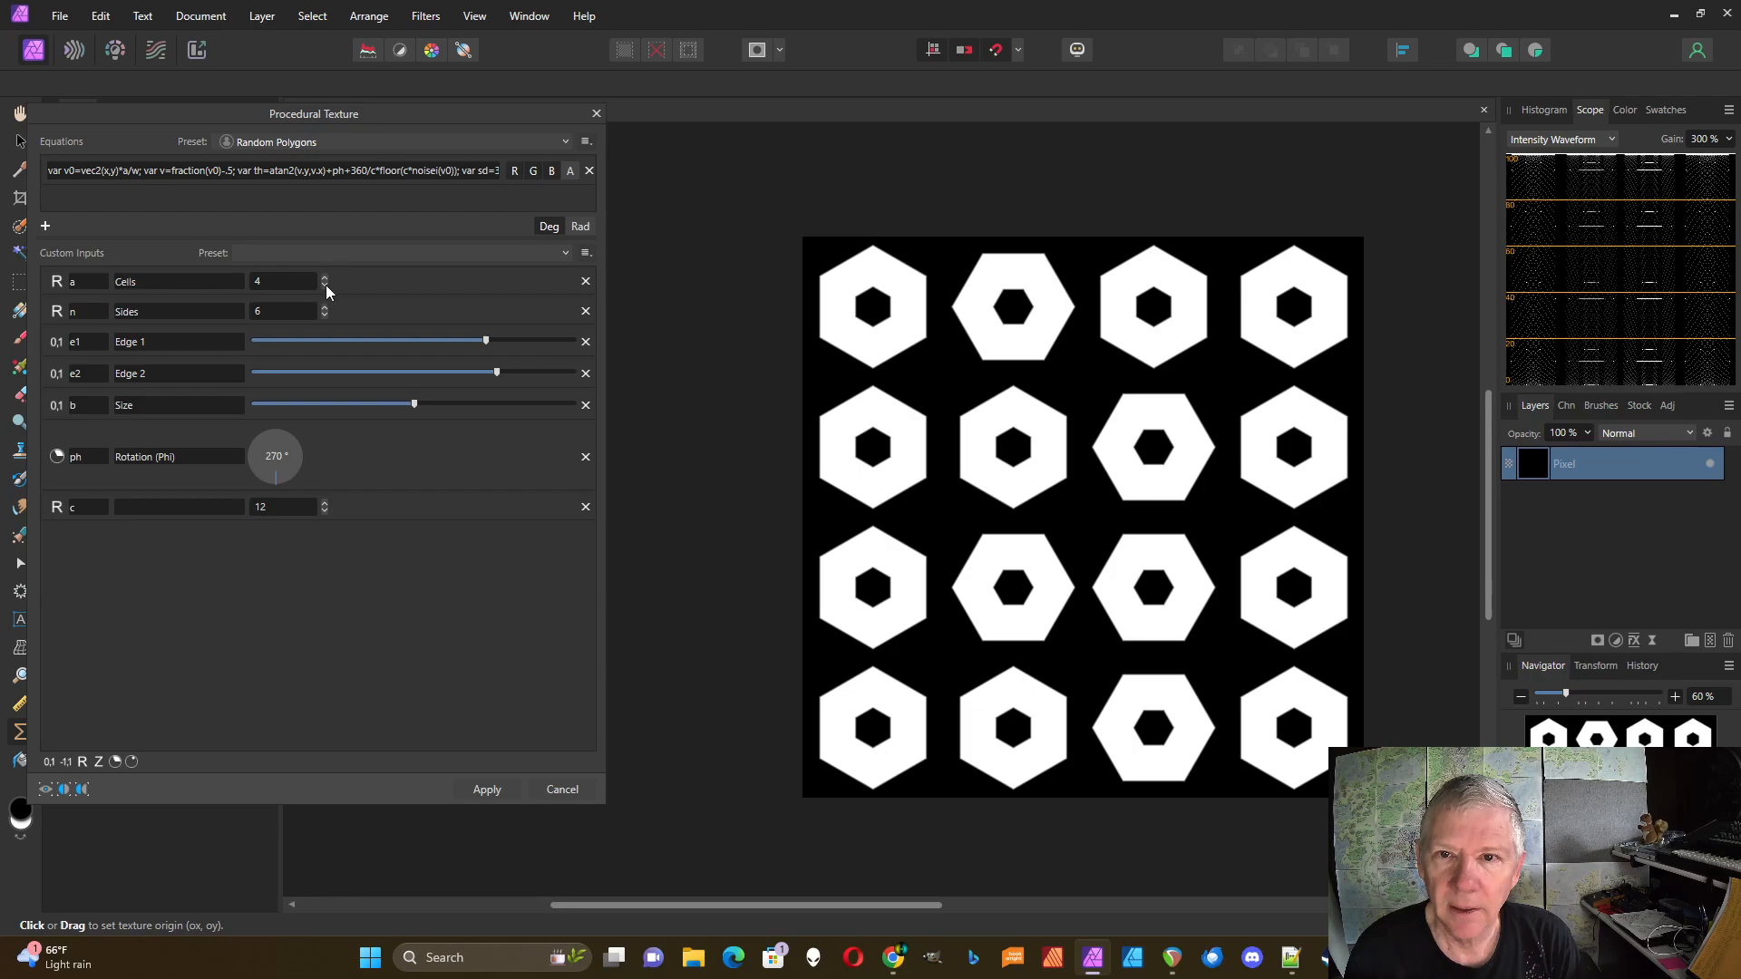
Step: Bring the polygon Sides down to 2 and back up to 3 for triangles
left_click(325, 315)
left_click(324, 315)
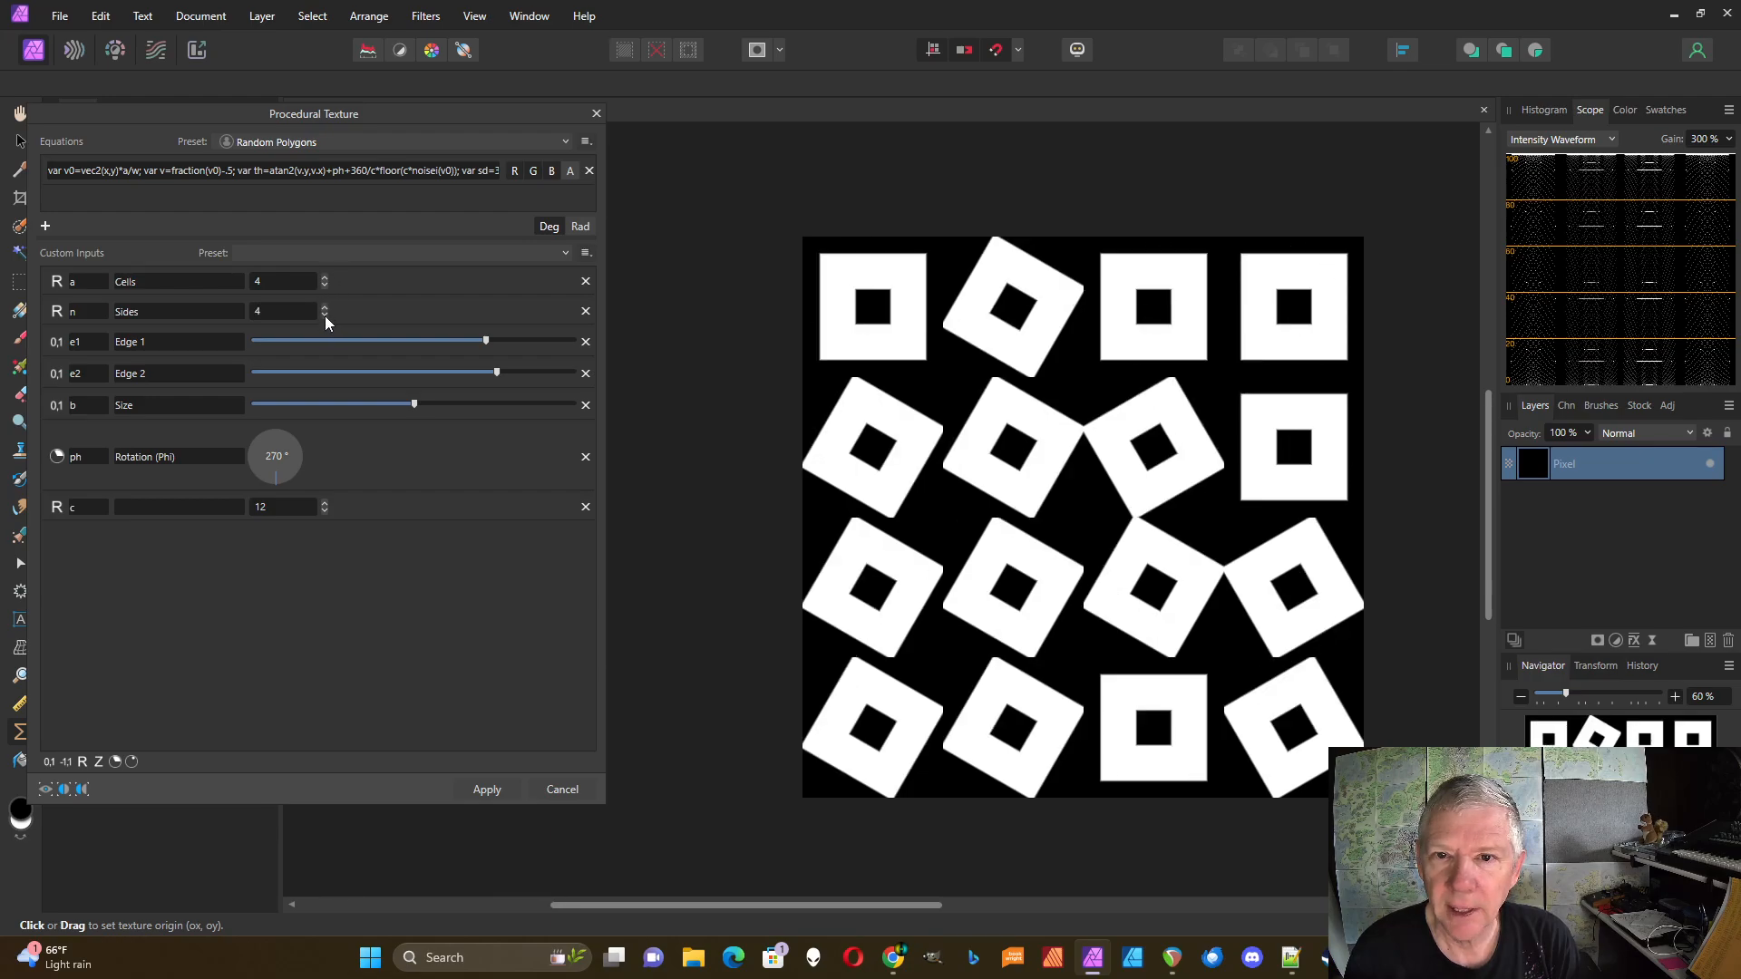
left_click(325, 315)
left_click(324, 314)
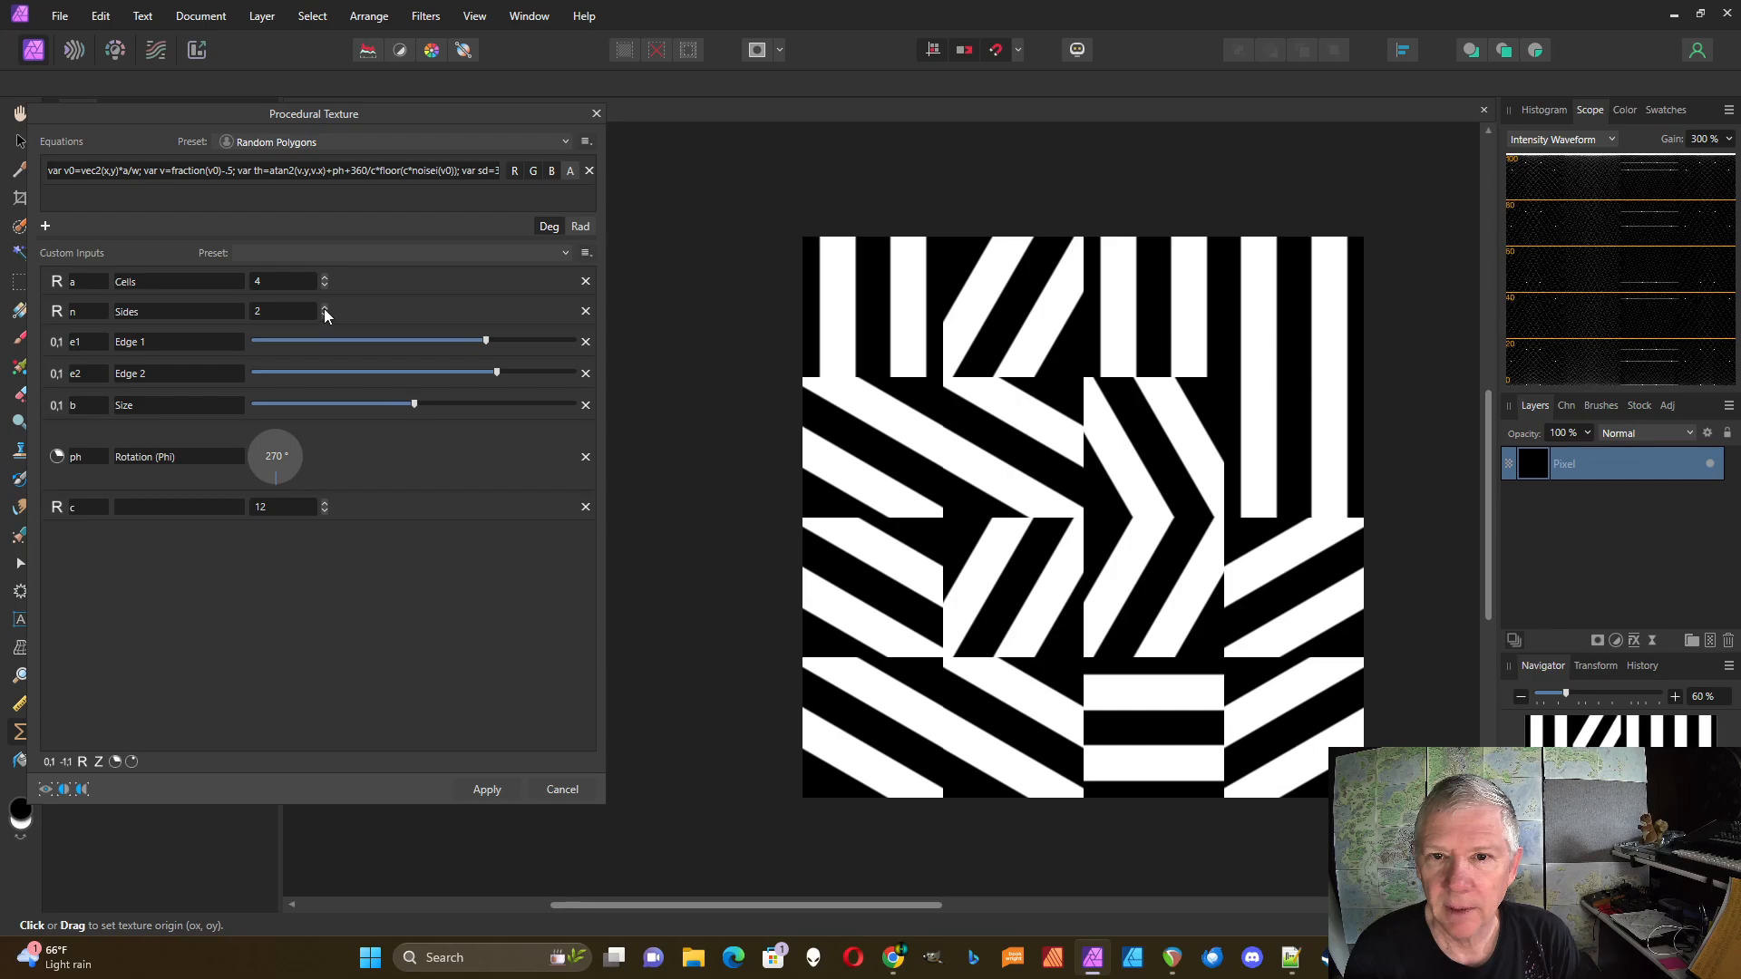
left_click(325, 308)
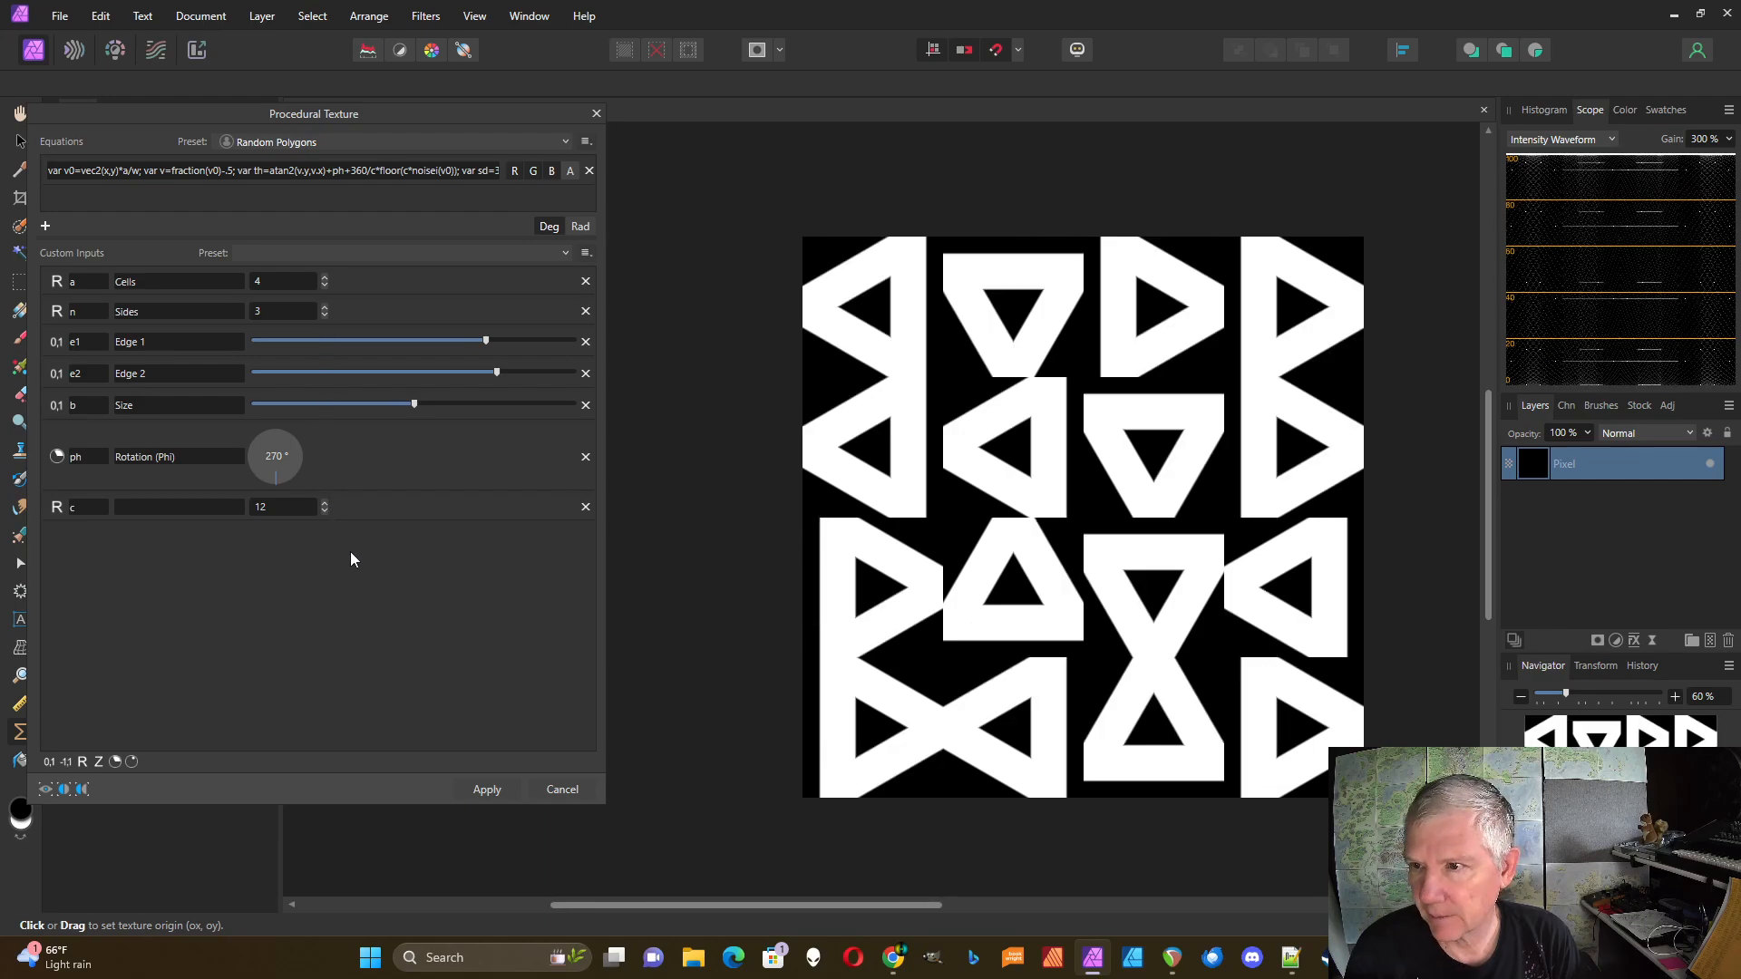
Step: Lower c from 12 to 4, briefly trying 3, to randomly rotate the triangles
left_click(325, 511)
left_click(324, 511)
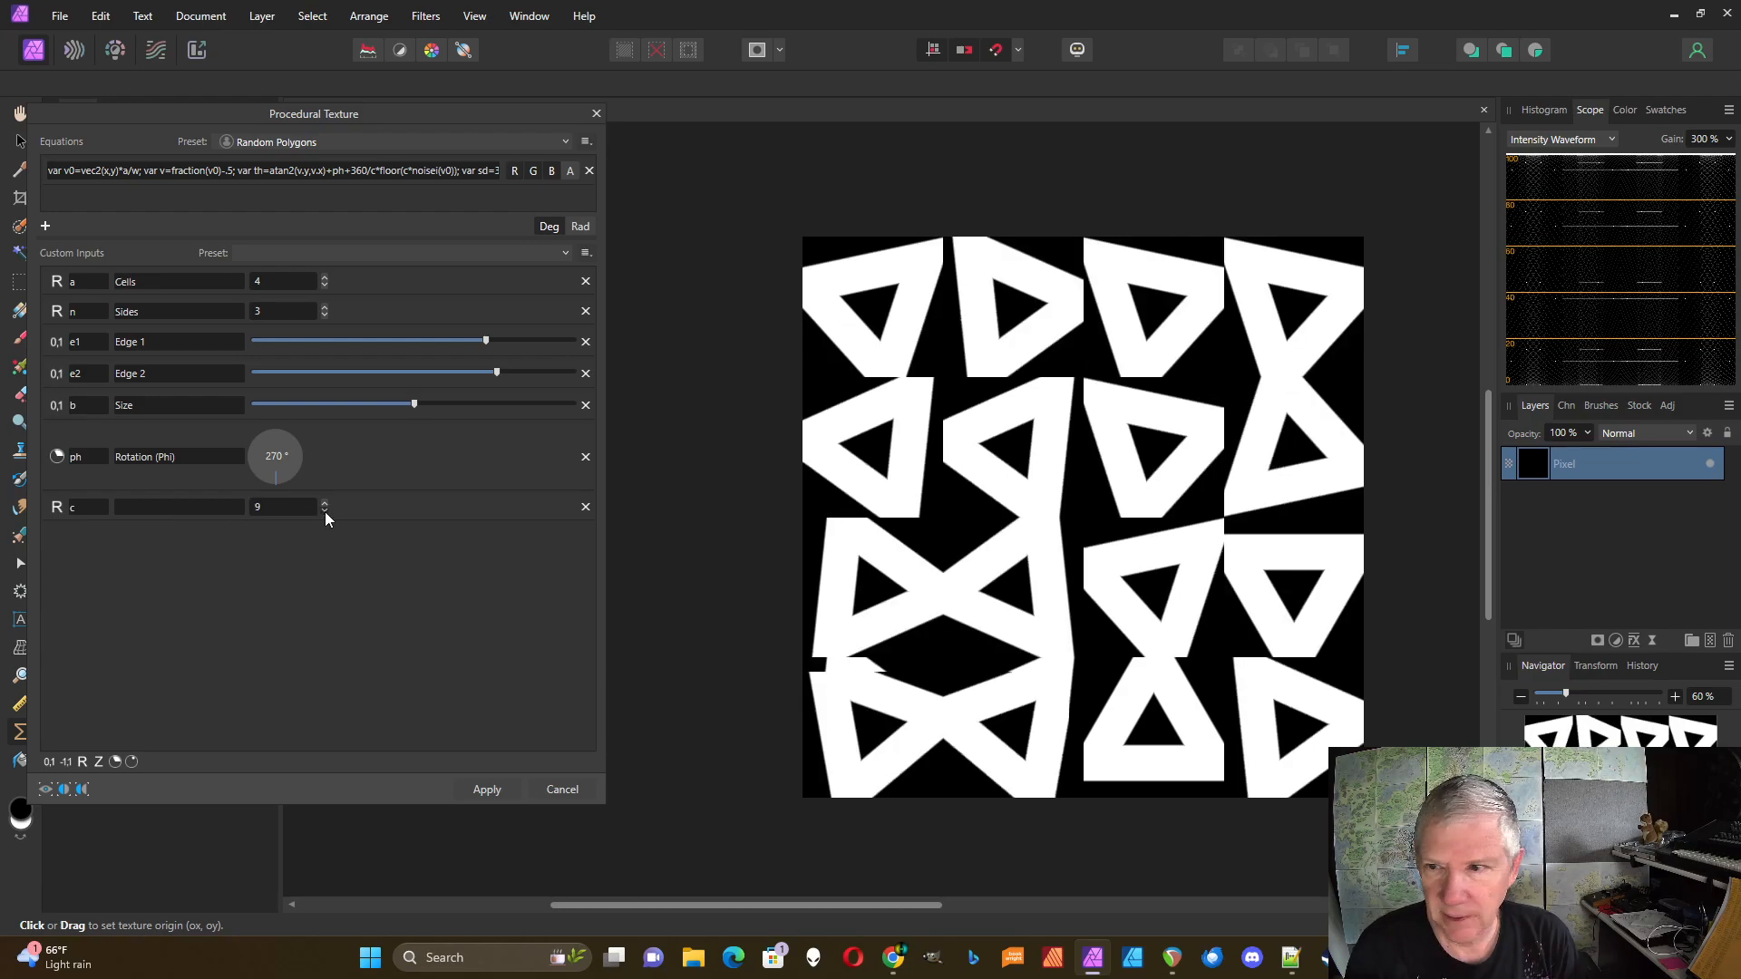
left_click(325, 512)
left_click(325, 511)
left_click(325, 511)
left_click(324, 511)
left_click(325, 512)
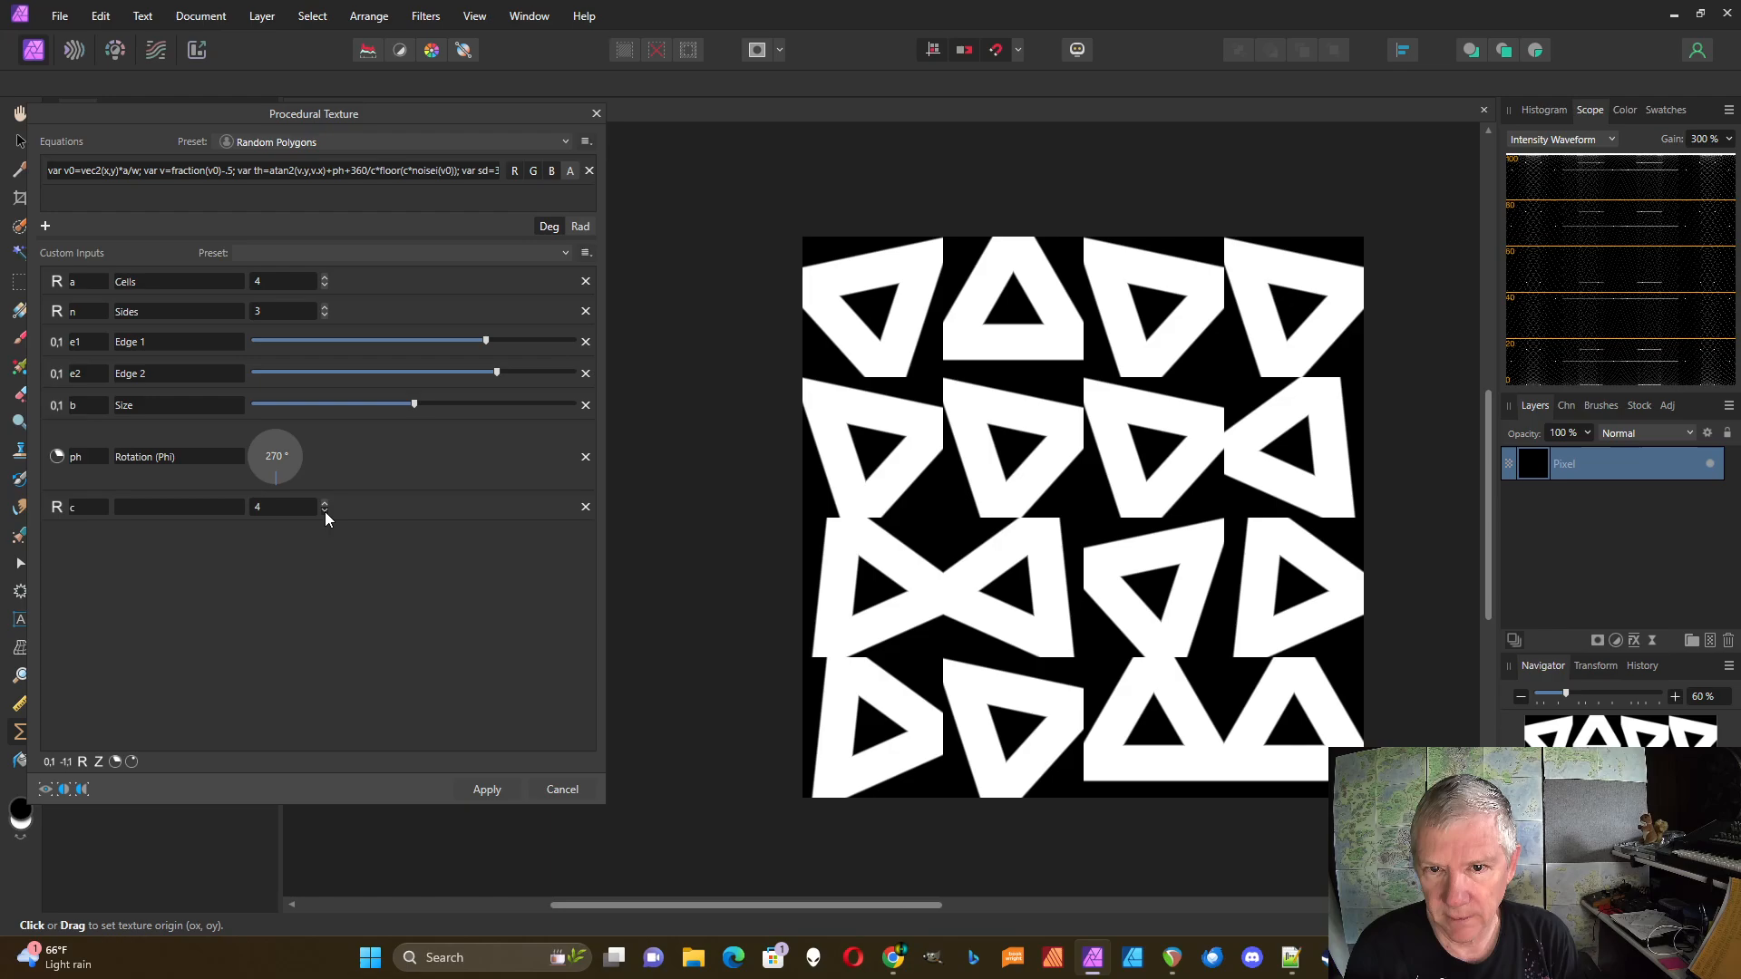
left_click(325, 511)
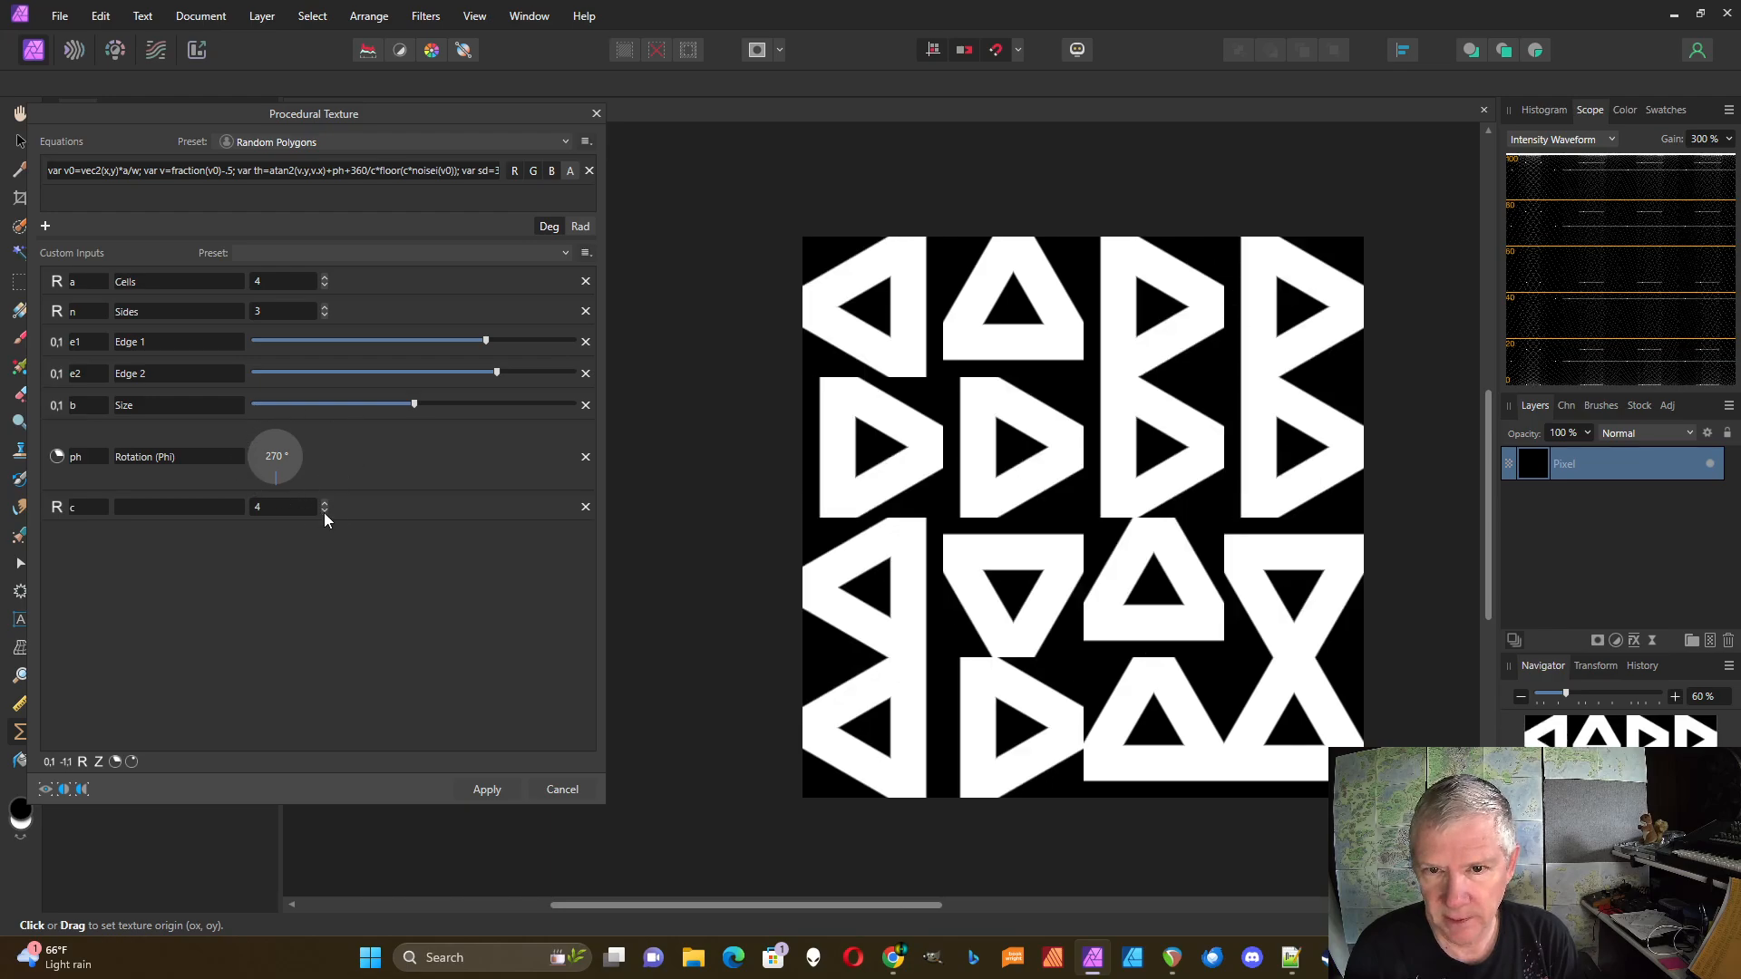
left_click(324, 513)
left_click(323, 500)
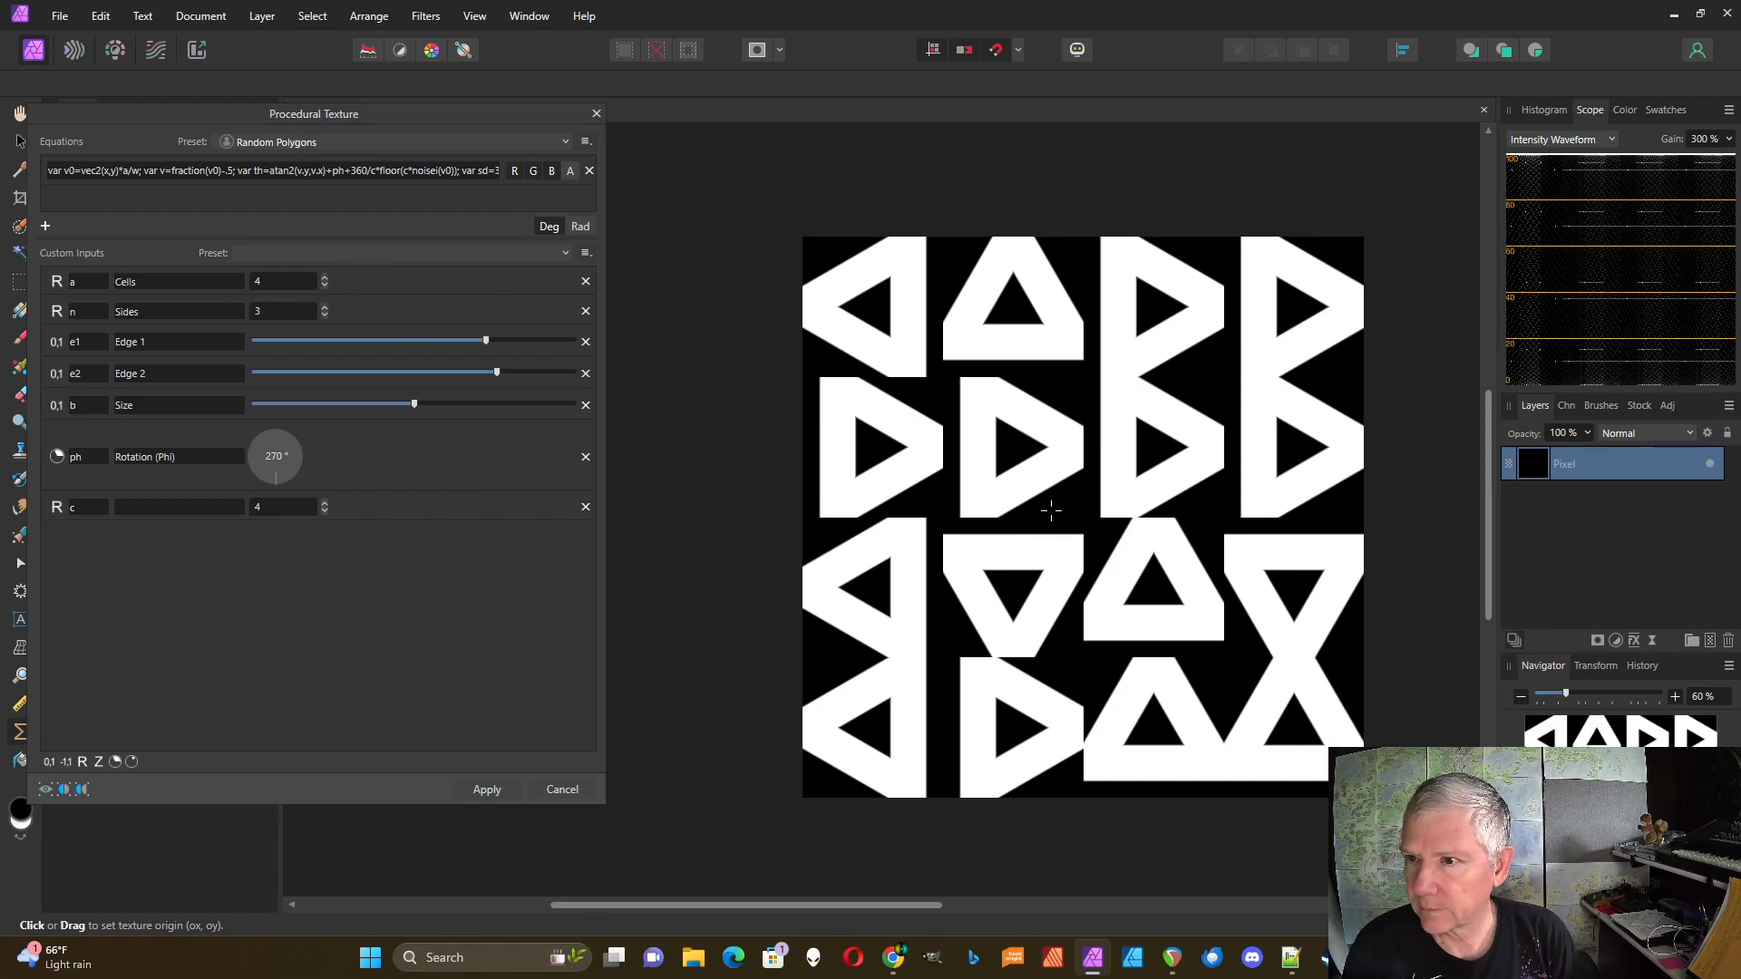
Step: Raise the Cells count from 4 to 10 for a denser triangle grid
scroll(1050, 511, "up", 1)
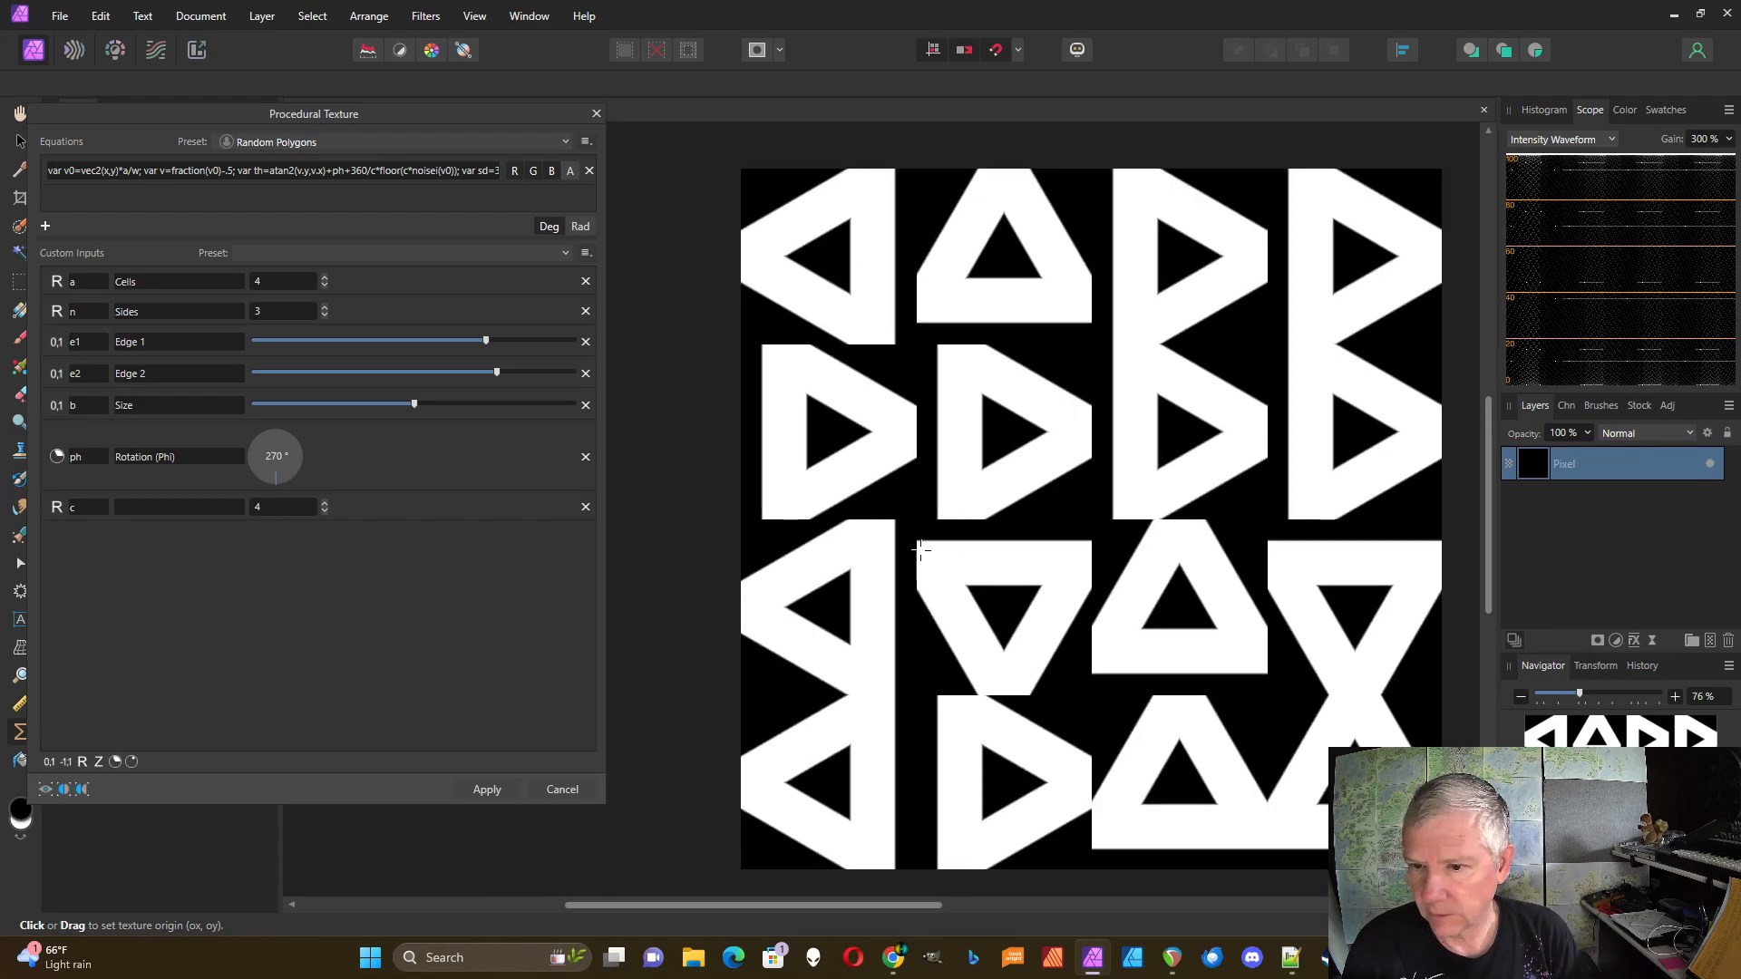
left_click(325, 278)
left_click(324, 279)
left_click(325, 278)
left_click(325, 279)
left_click(325, 278)
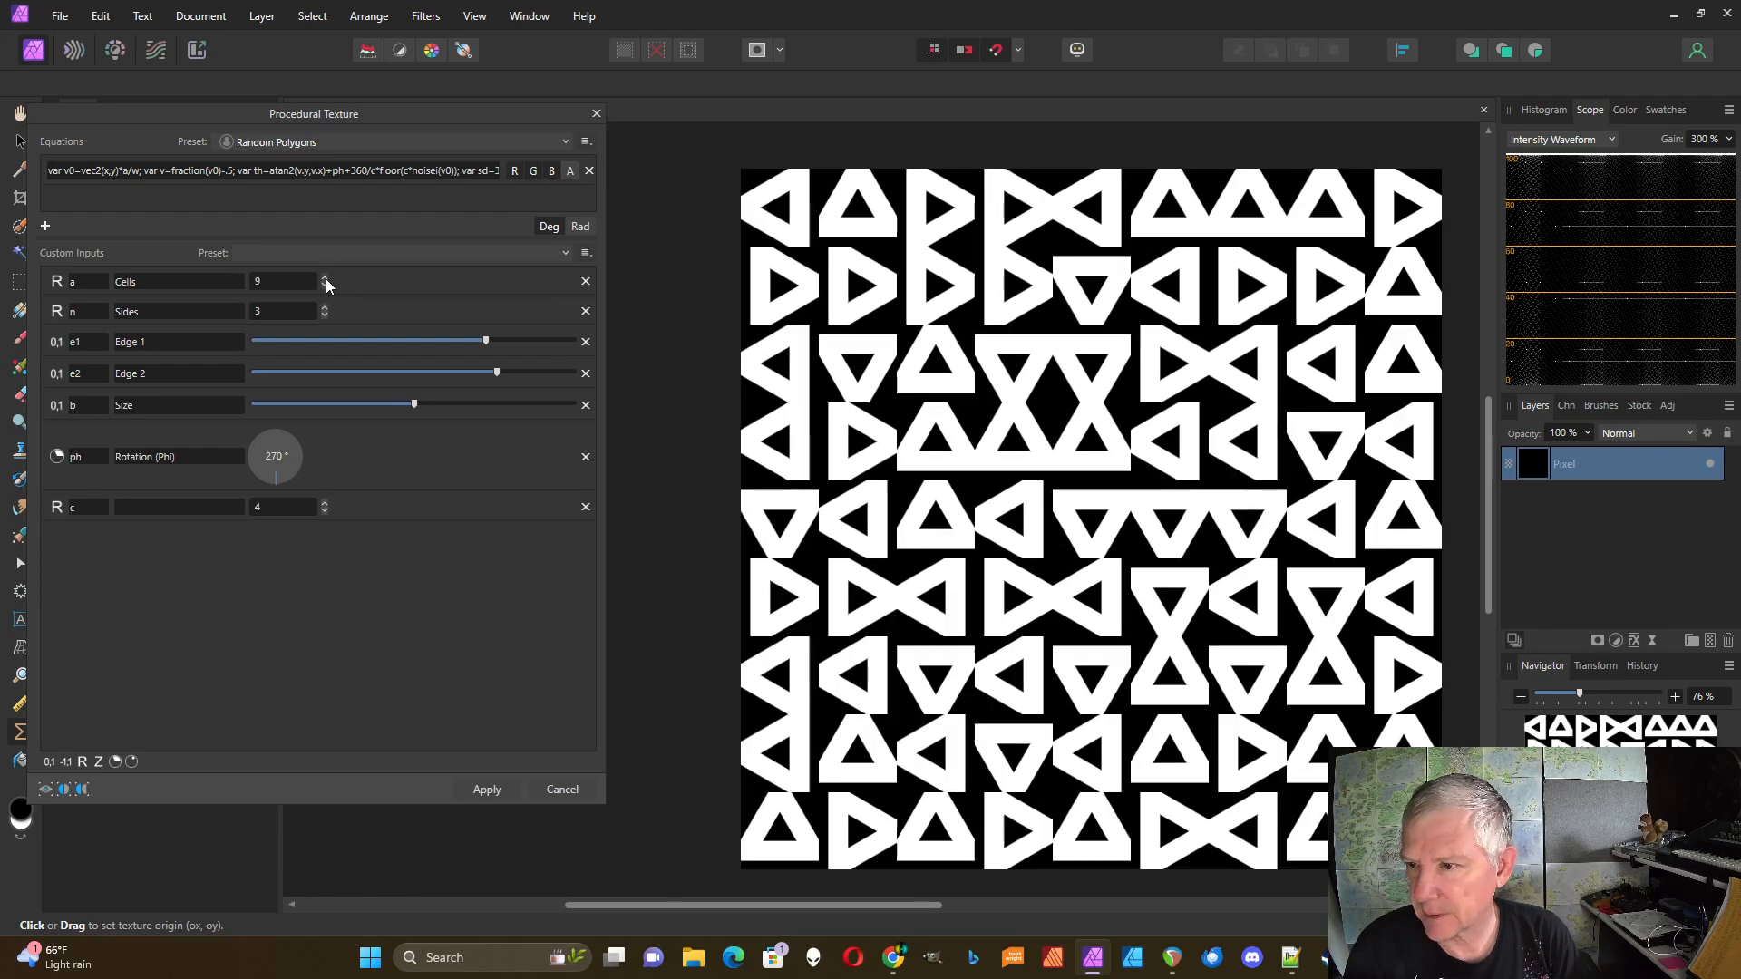
left_click(324, 279)
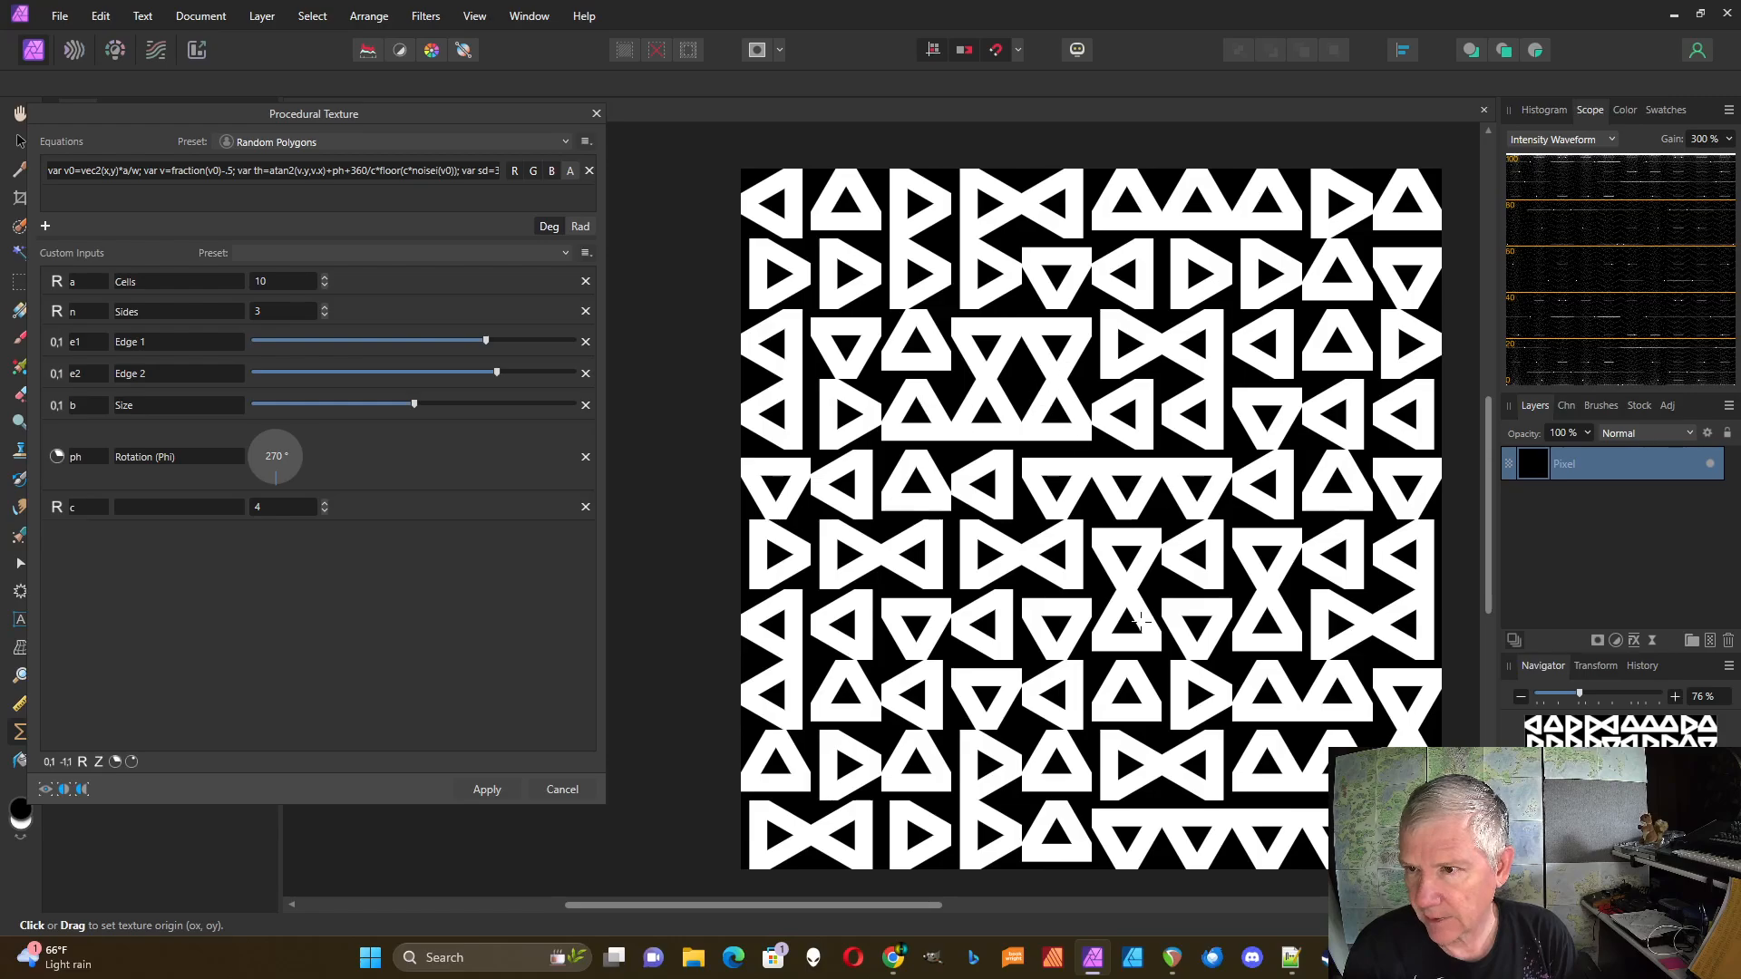
Step: Drop c to 3, then raise it step by step toward 12 to vary triangle orientations
left_click(324, 510)
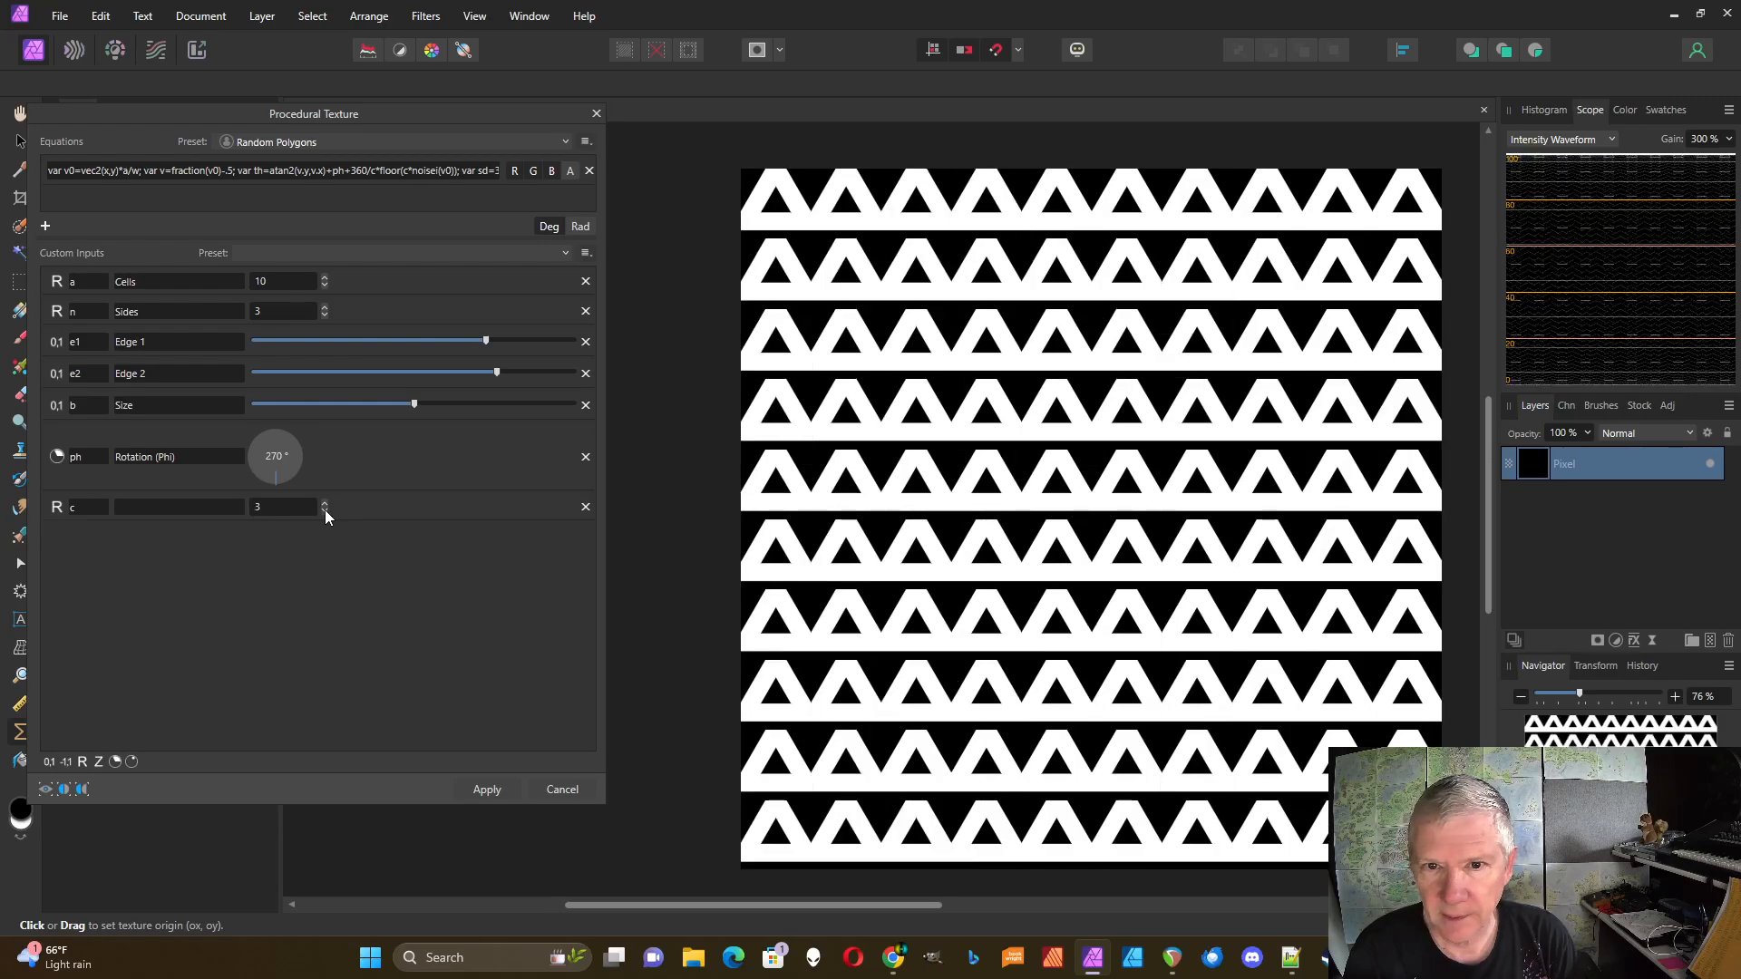
left_click(325, 504)
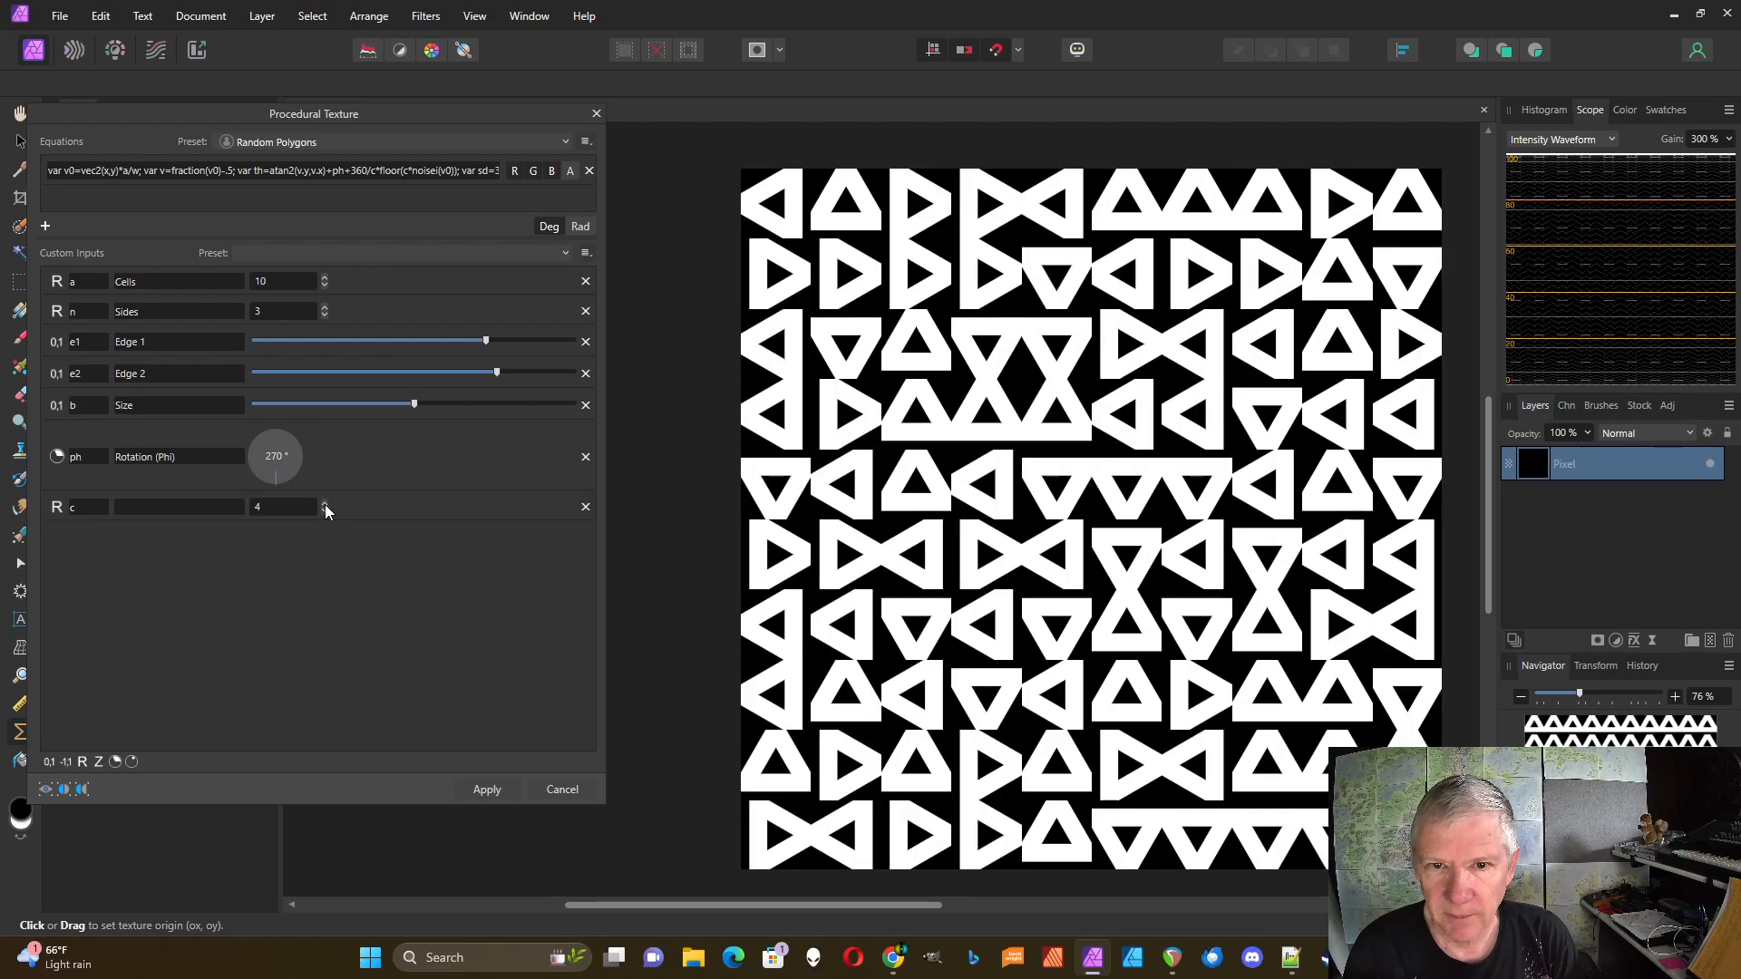
left_click(325, 504)
left_click(325, 504)
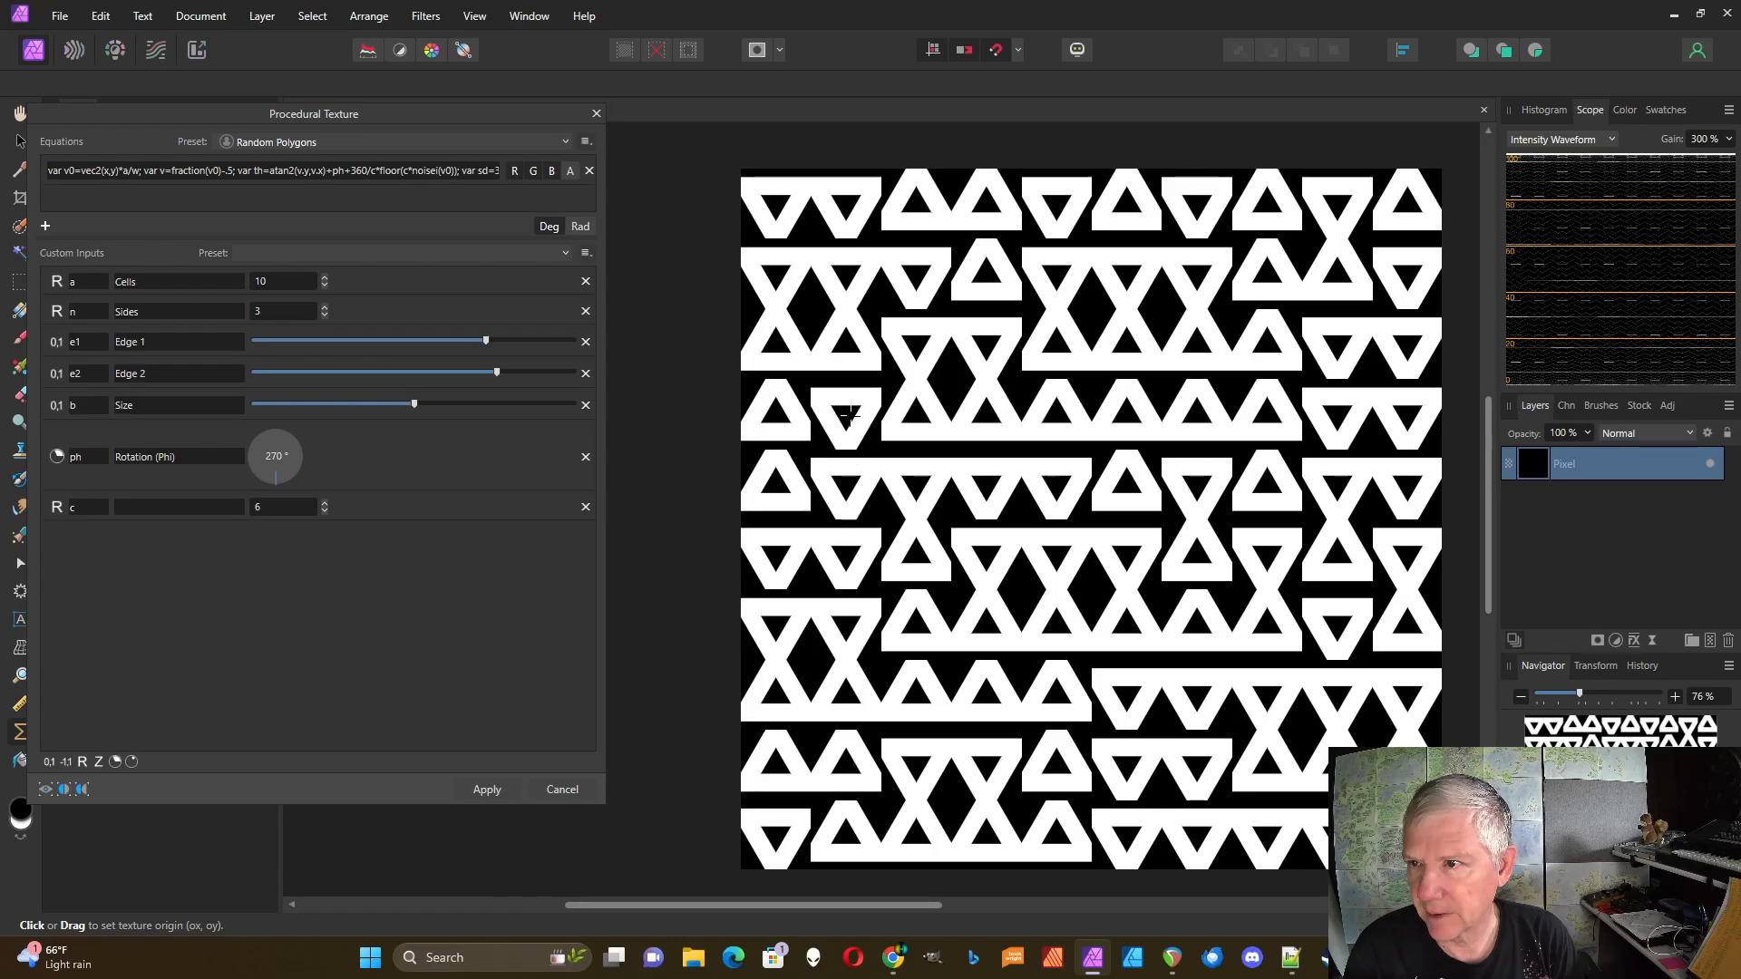
left_click(325, 504)
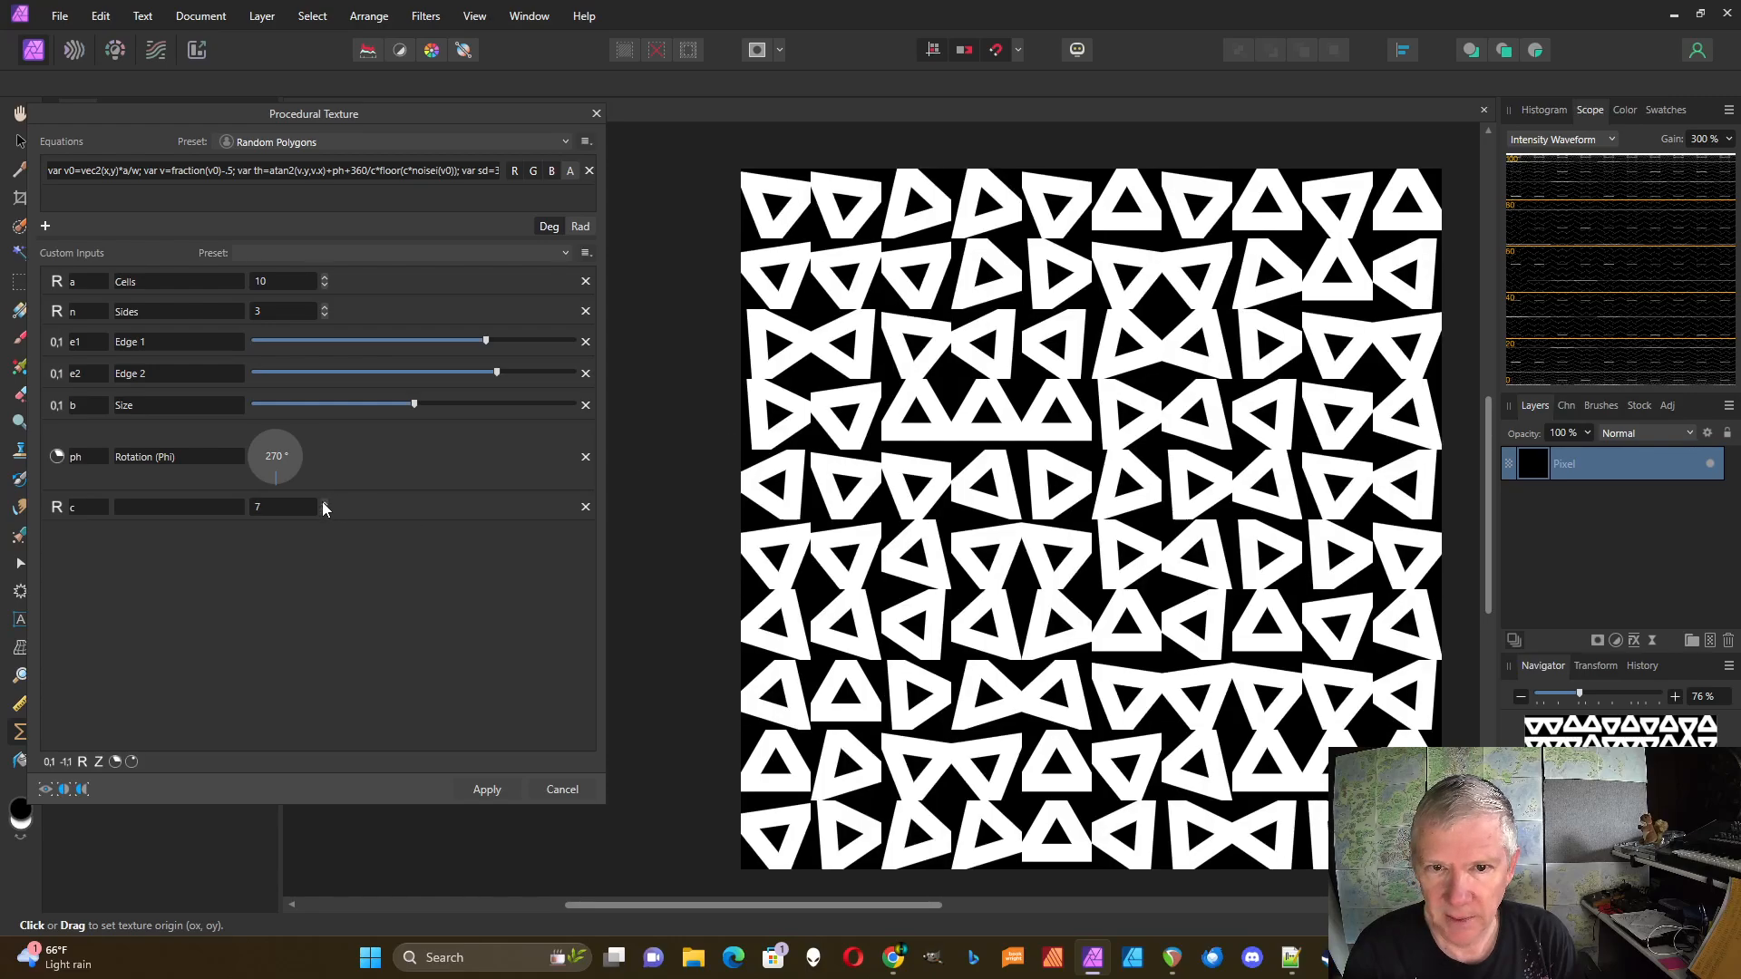
left_click(324, 504)
left_click(325, 503)
left_click(325, 503)
left_click(325, 503)
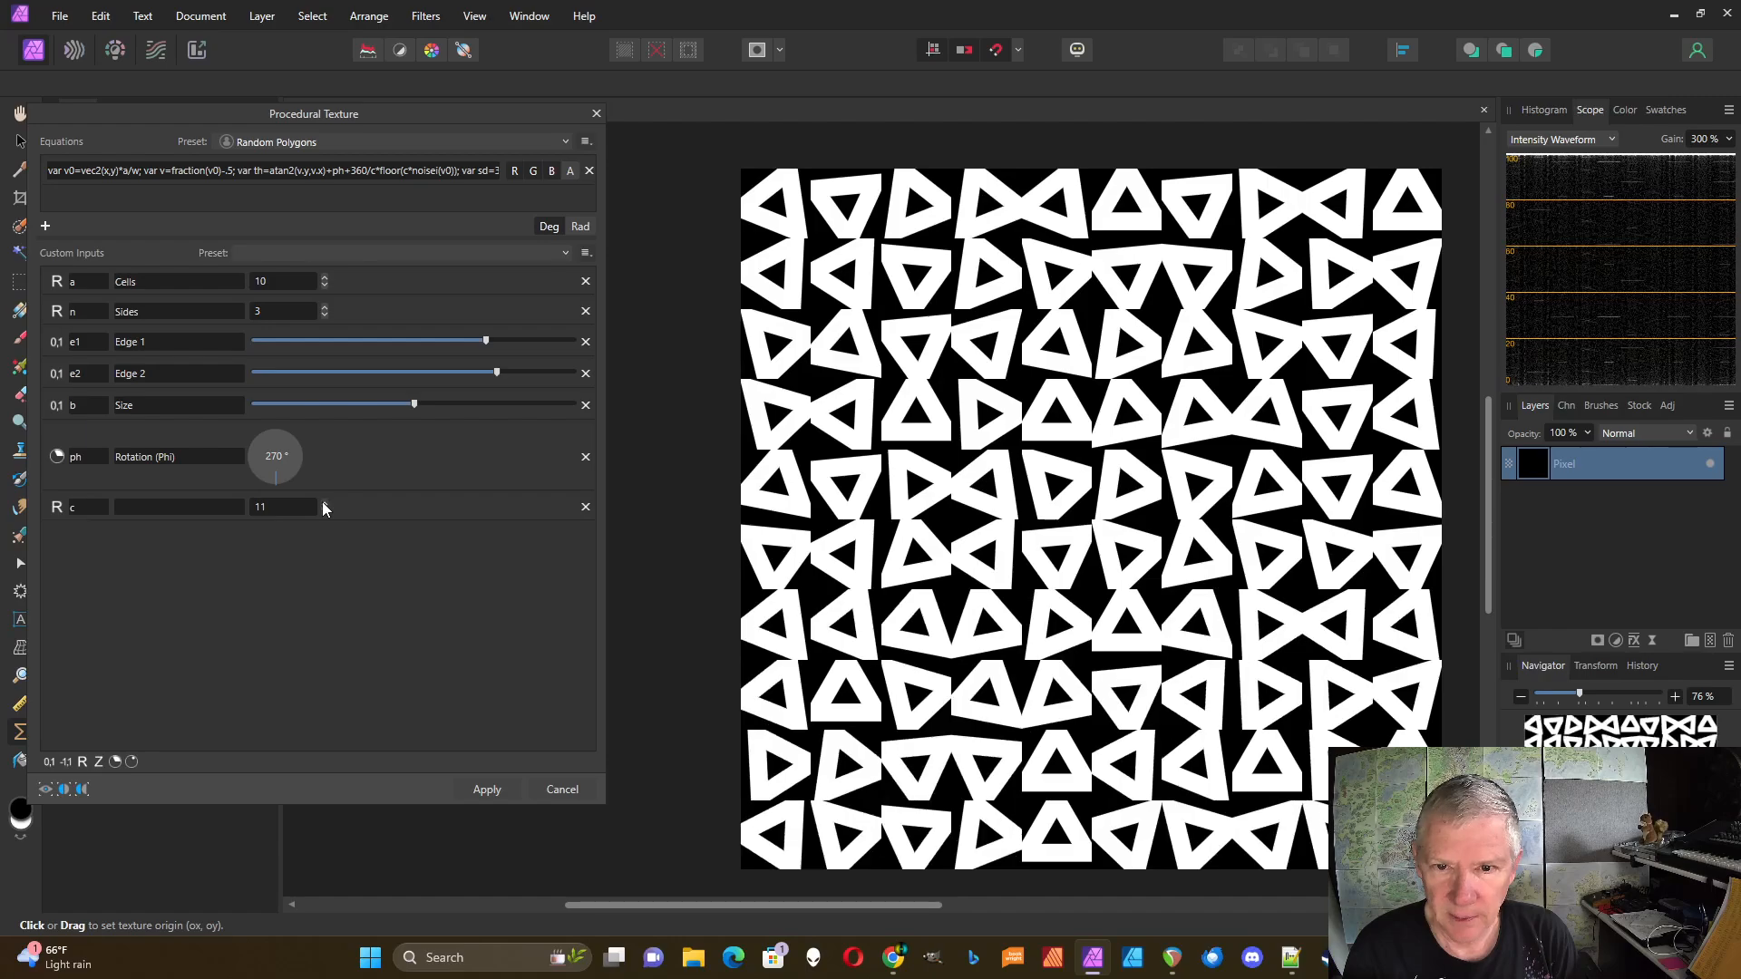
left_click(325, 503)
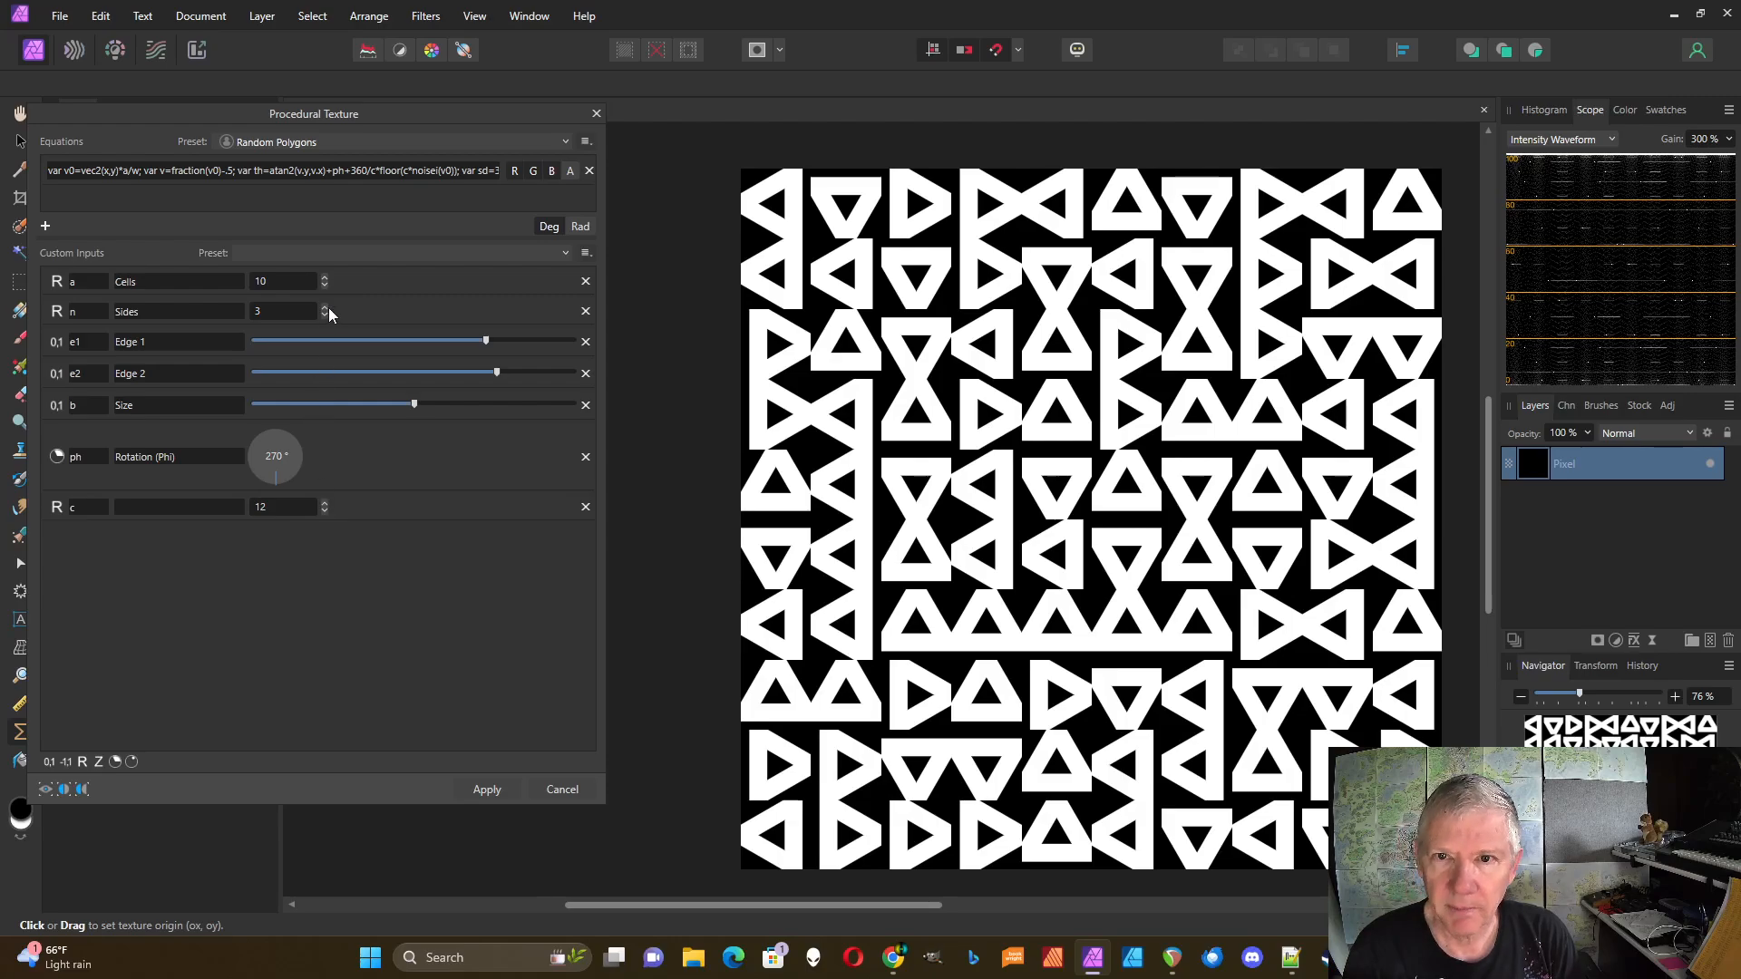
Step: Switch Sides to 4 and settle c at 8 for square and diamond rings
left_click(325, 308)
left_click(324, 511)
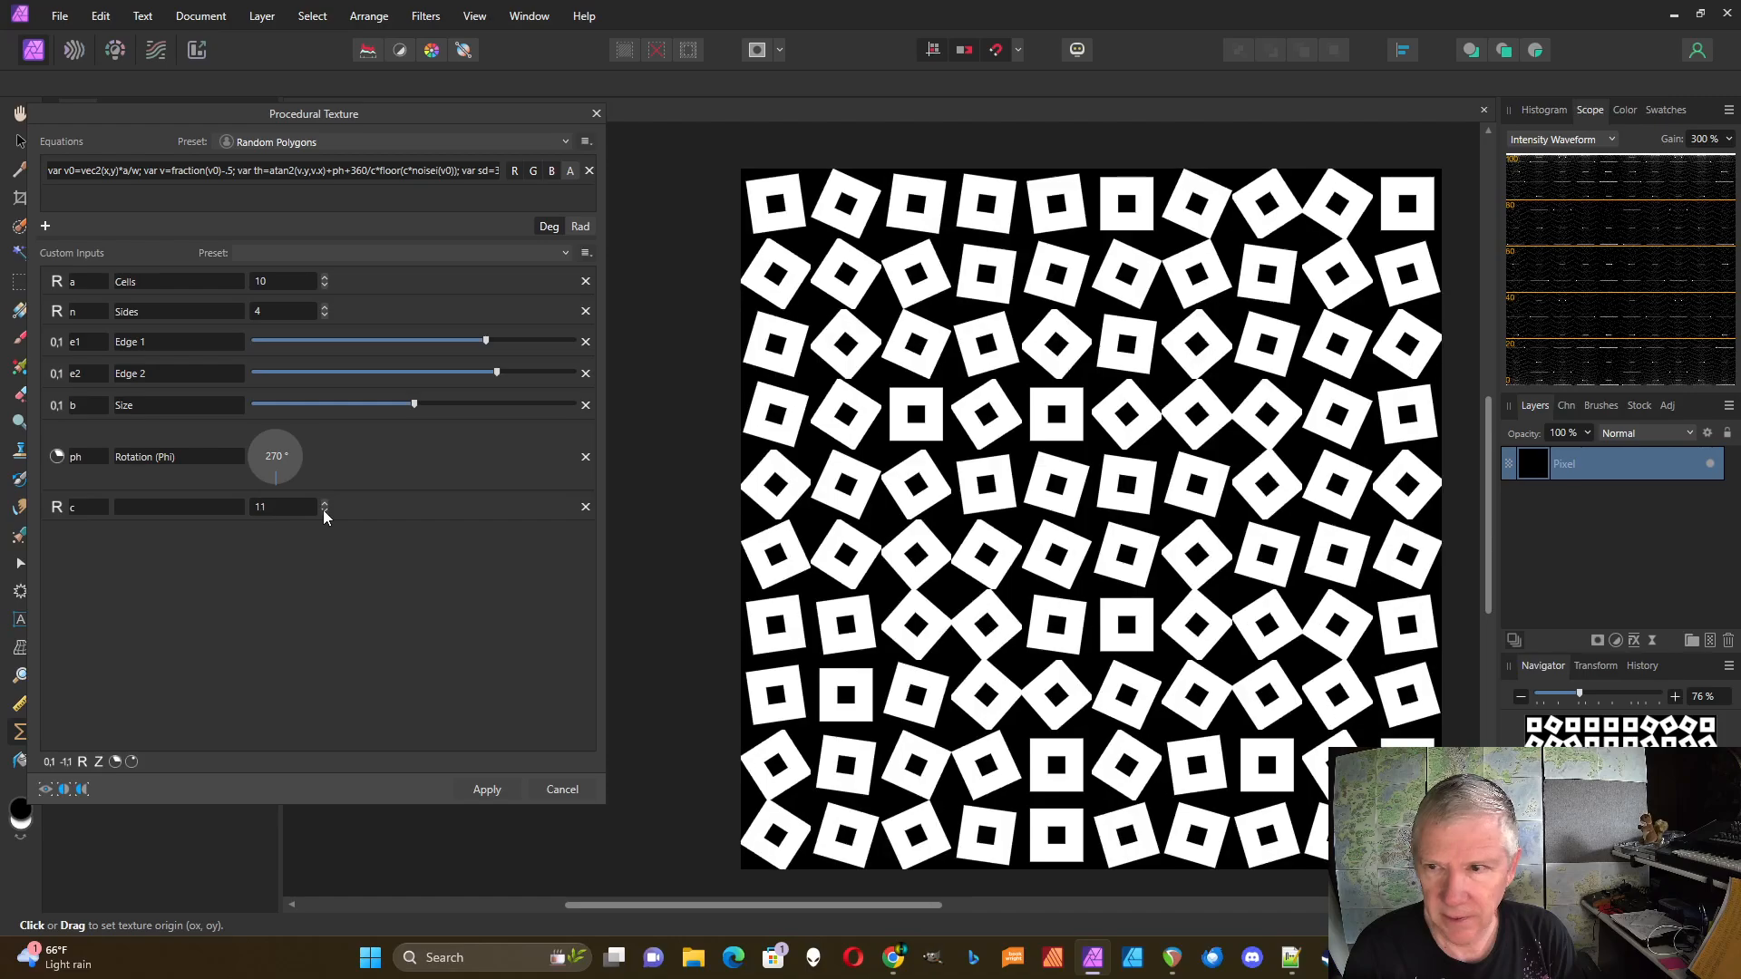
left_click(324, 510)
left_click(324, 511)
left_click(324, 512)
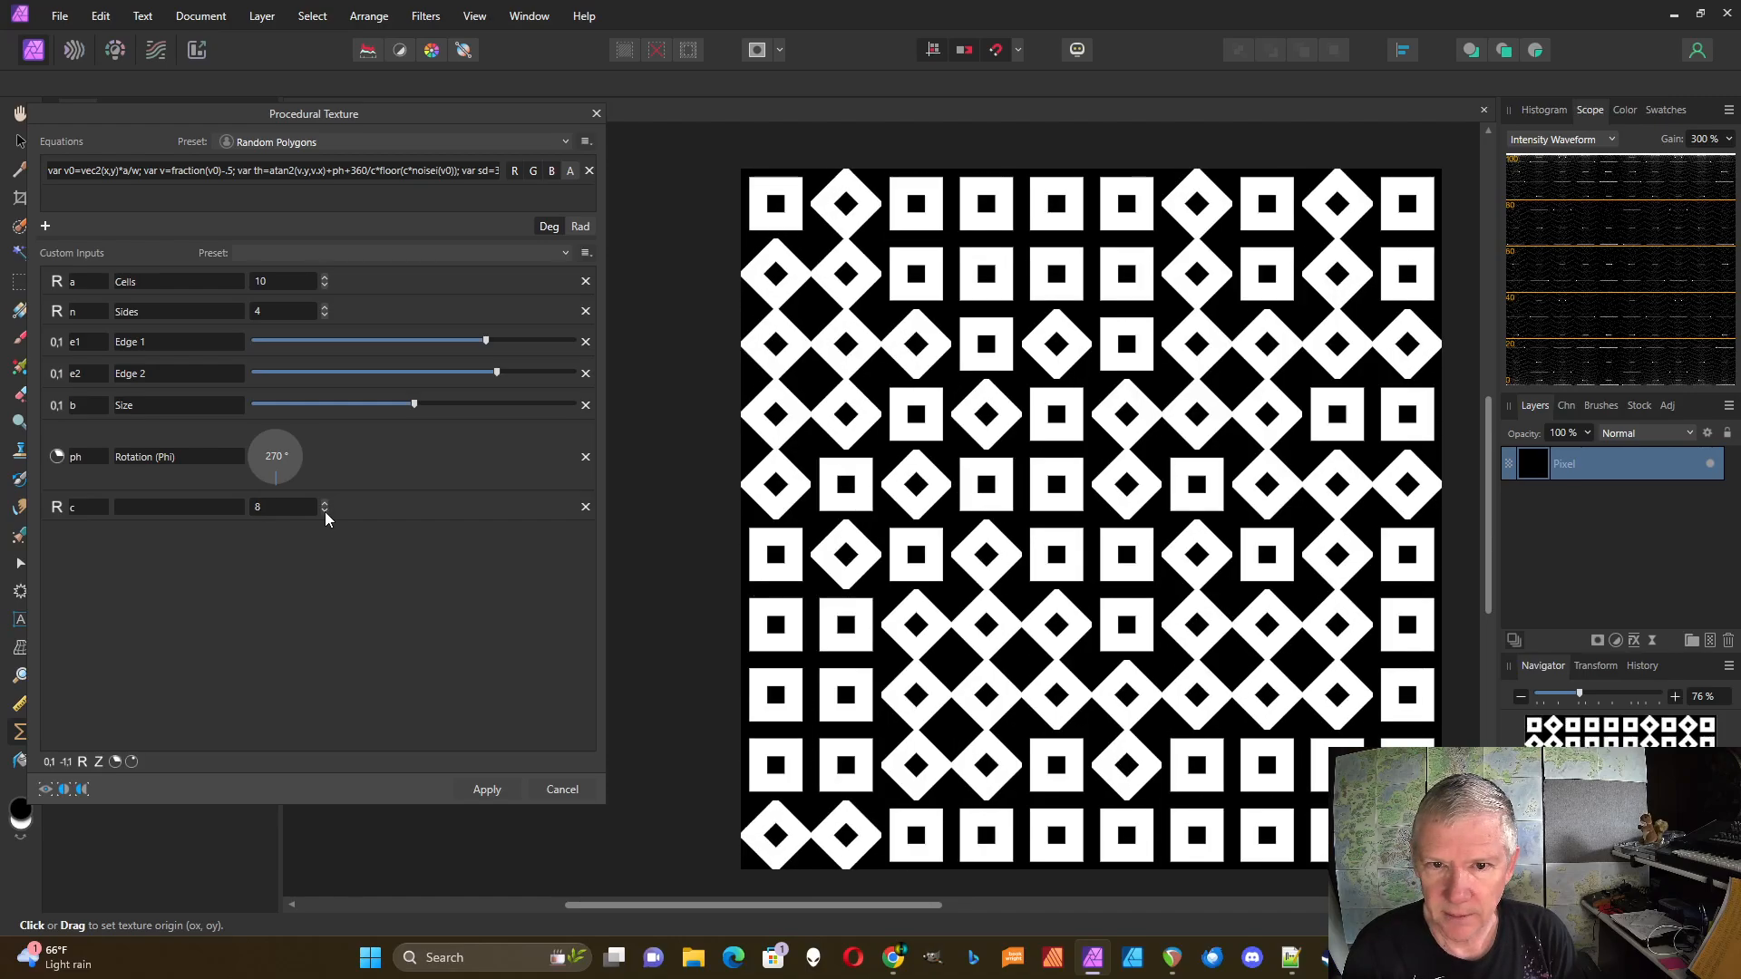
left_click(324, 512)
left_click(325, 502)
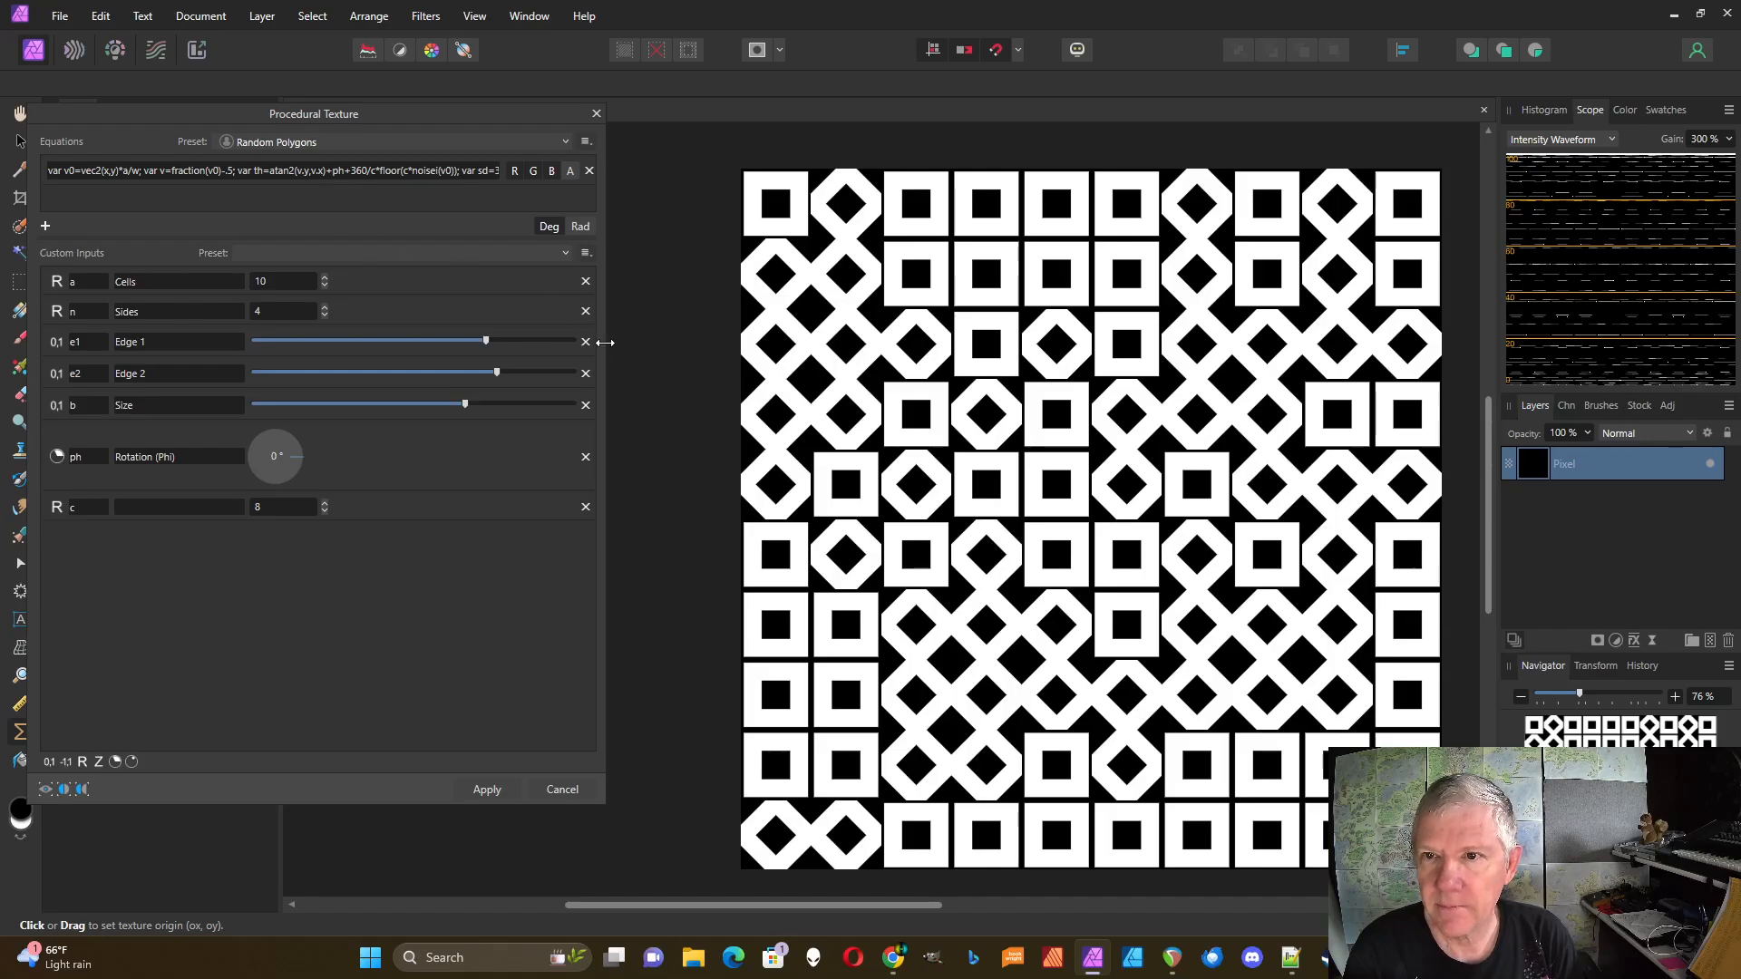
Step: Widen the dialog and delete '+360/c*floor(c*noise(v0))' from the equation, then commit it
left_click_drag(604, 342, 723, 342)
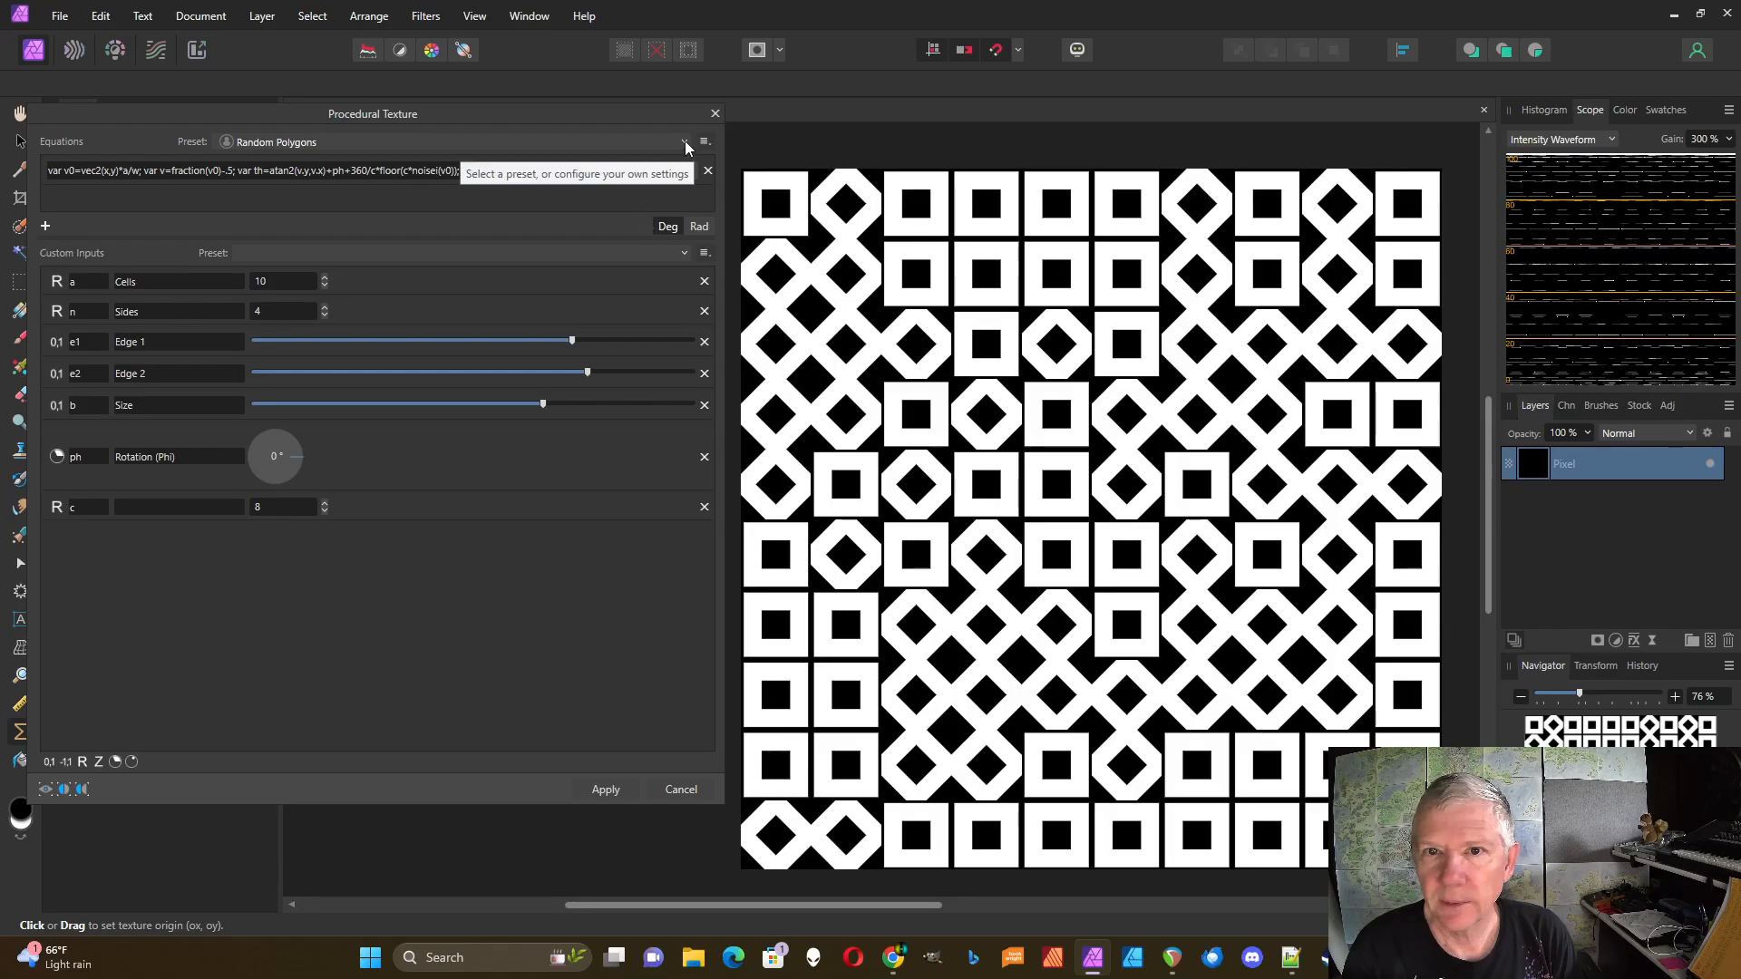
left_click(355, 173)
left_click(352, 171)
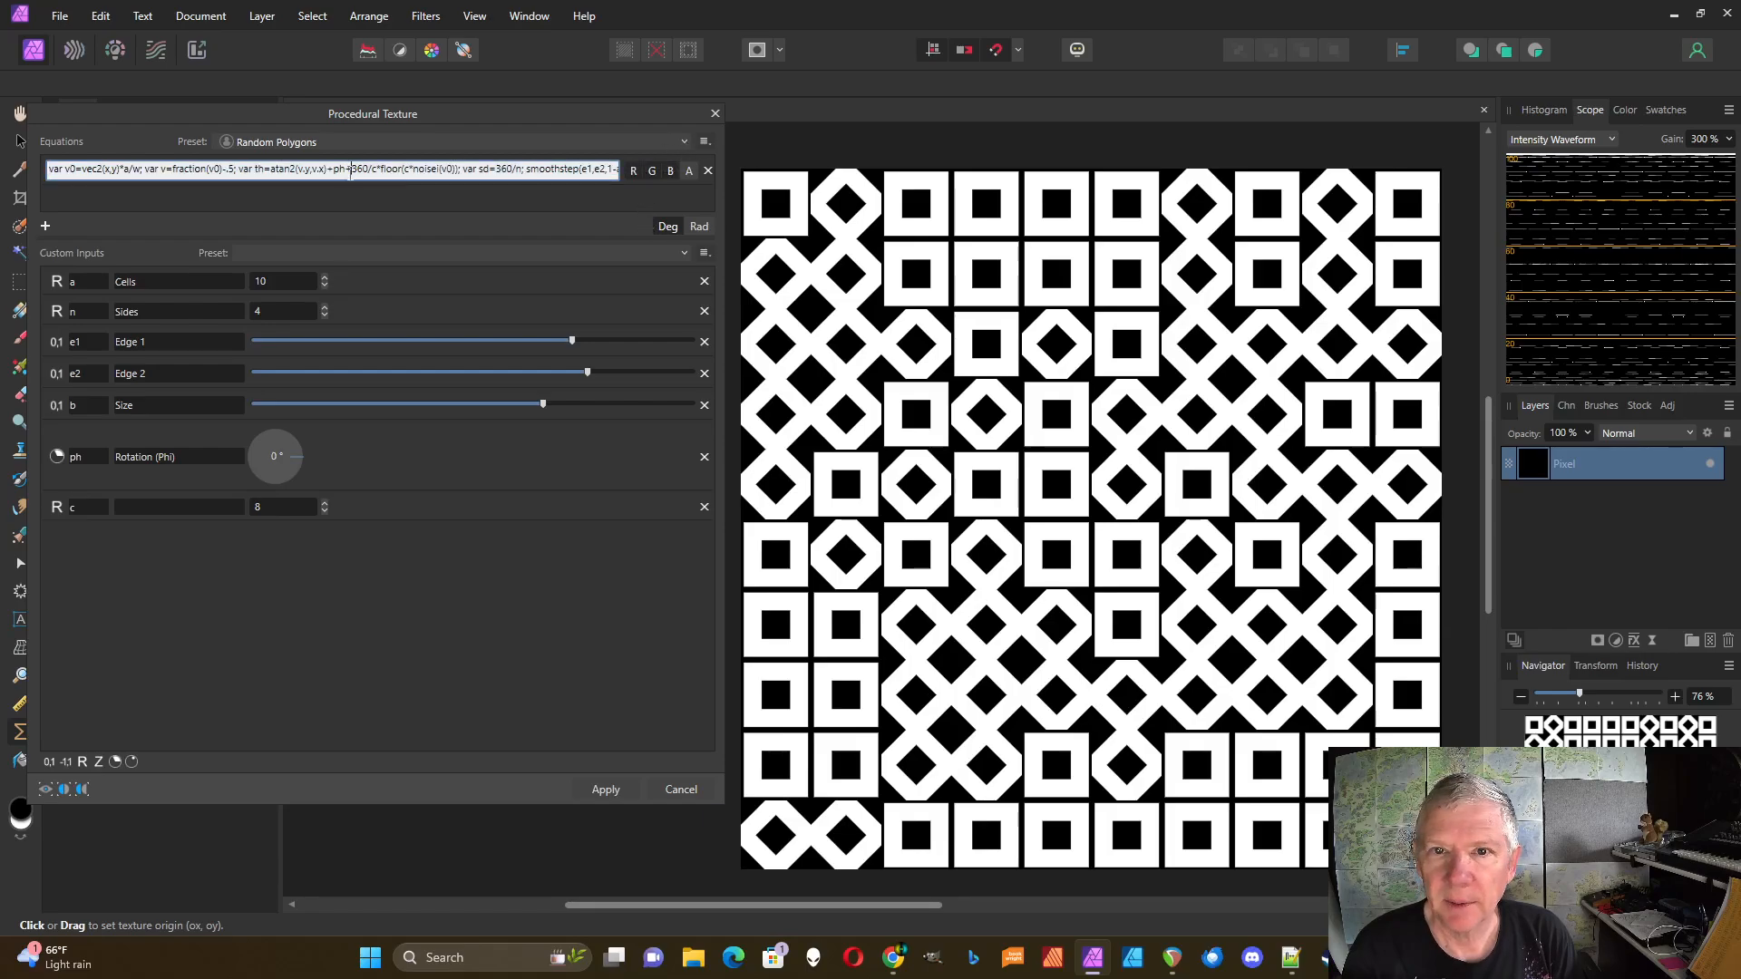
left_click_drag(345, 172, 456, 171)
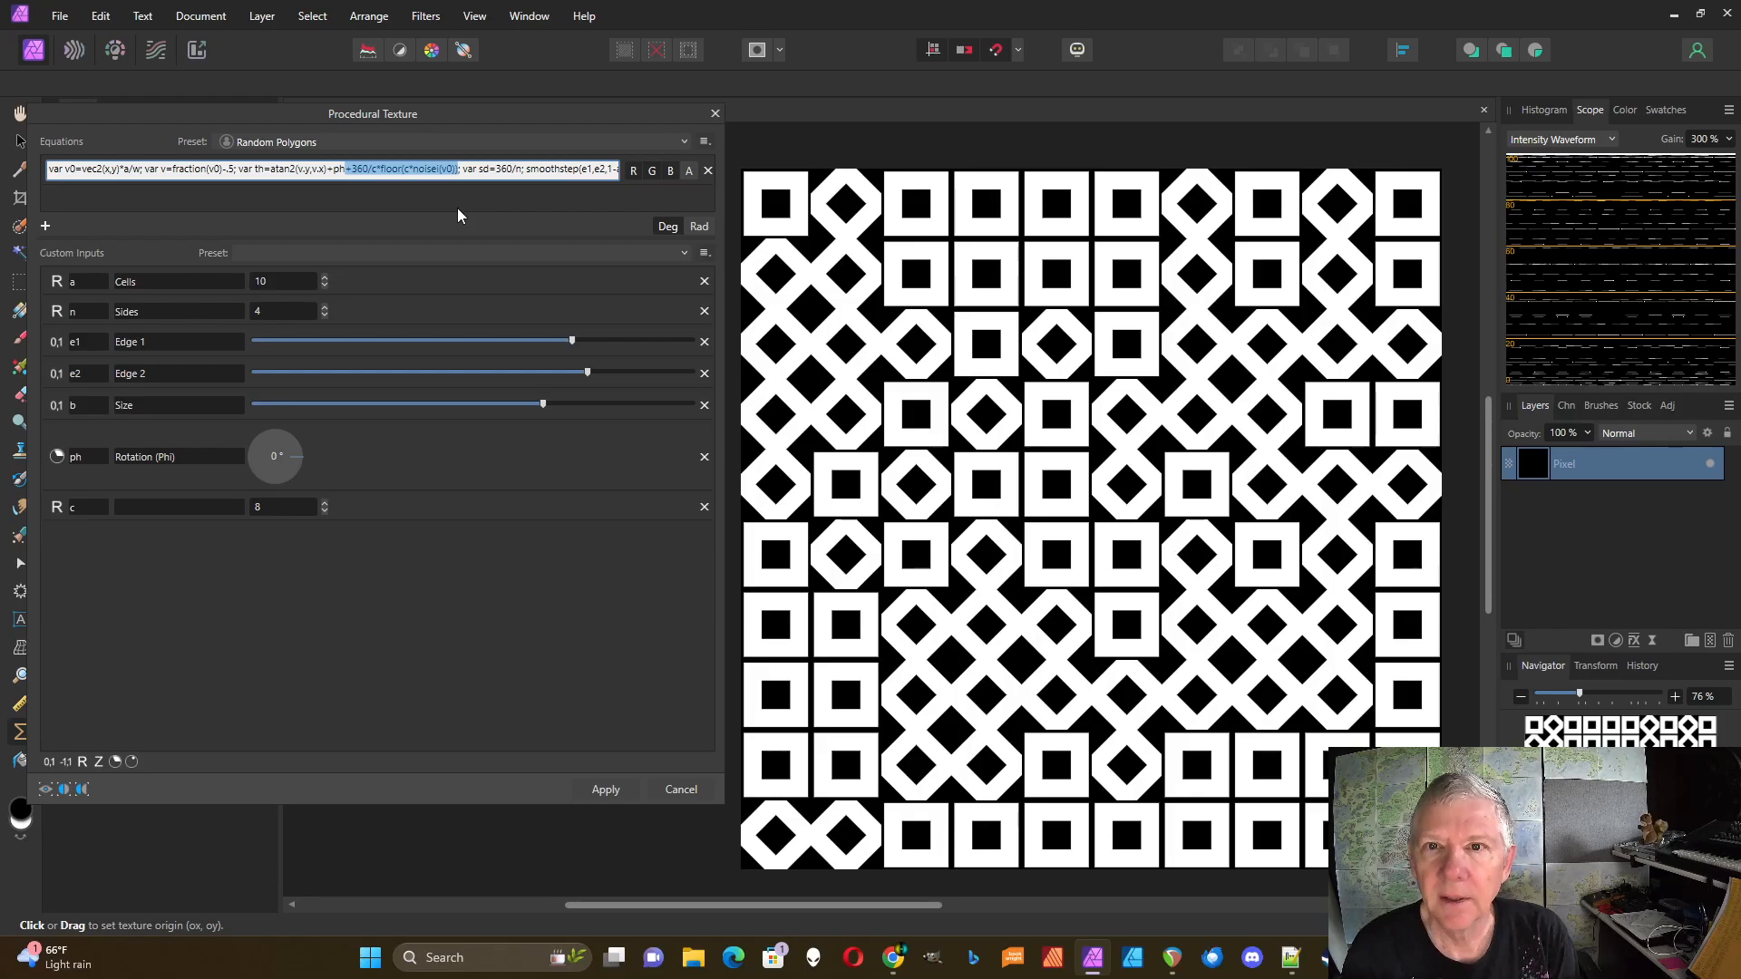
key("BackSpace")
left_click(432, 203)
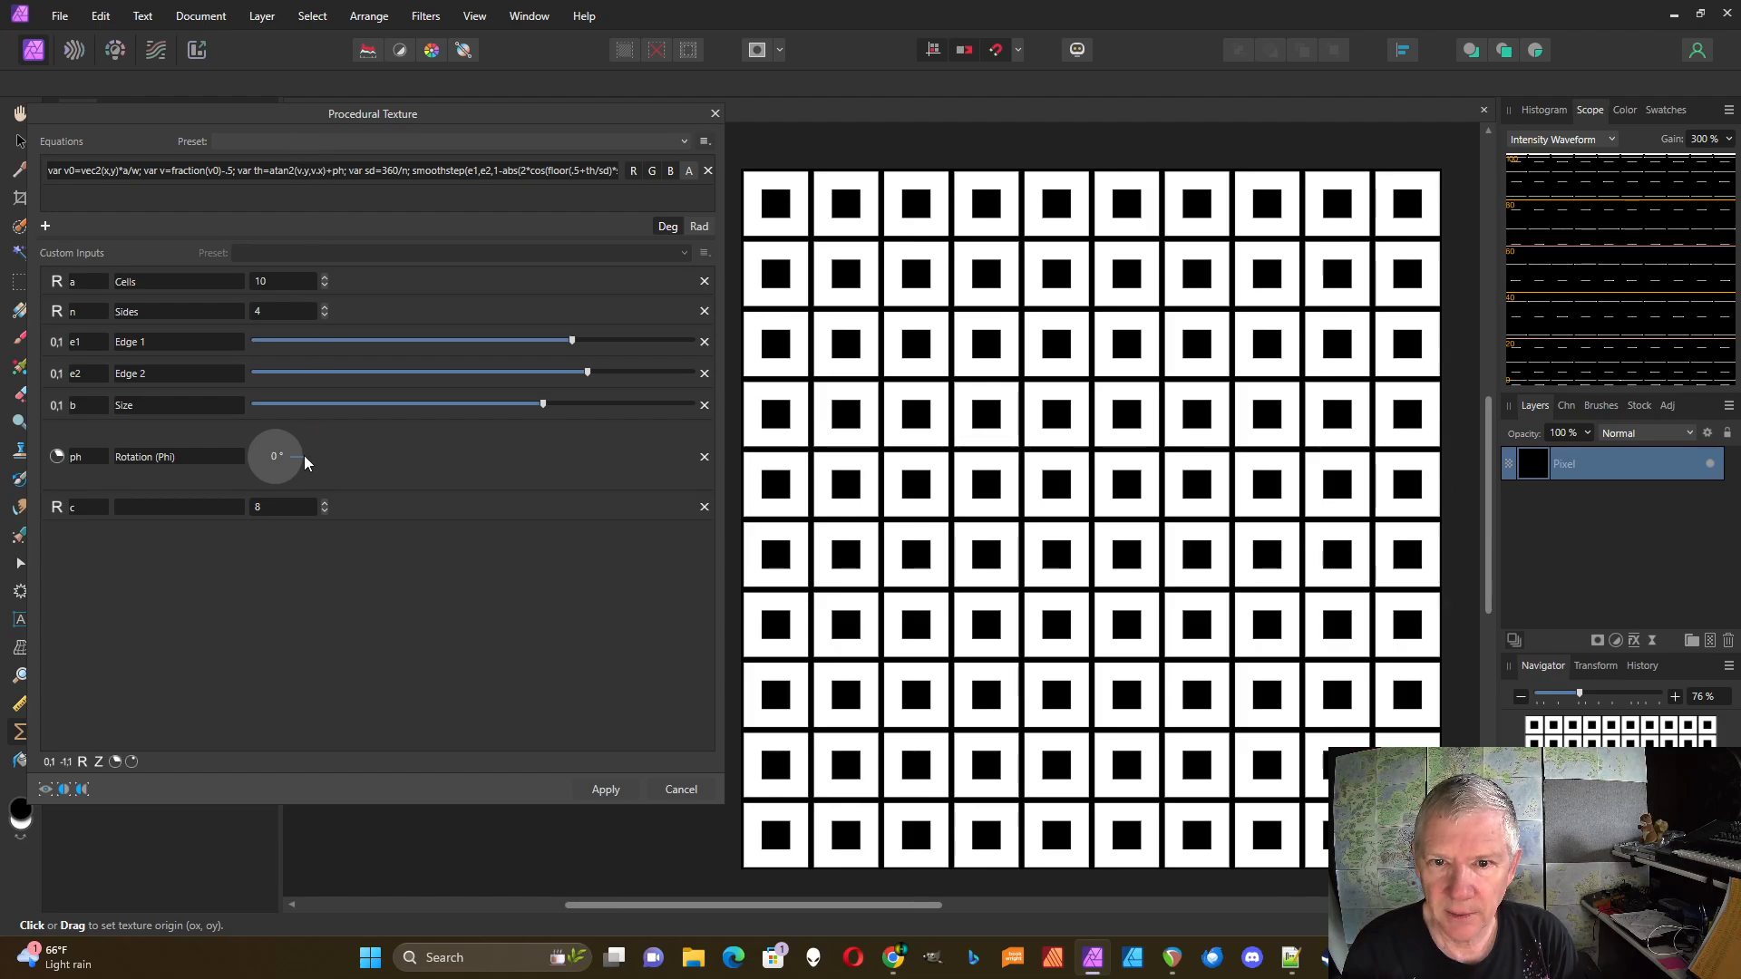
Step: Rotate the squares 45° and add +noise(v0) after the ph term in the equation
mouse_move(301, 456)
left_mouse_down()
mouse_move(298, 477)
mouse_move(308, 444)
mouse_move(268, 427)
mouse_move(264, 448)
mouse_move(308, 457)
left_mouse_up()
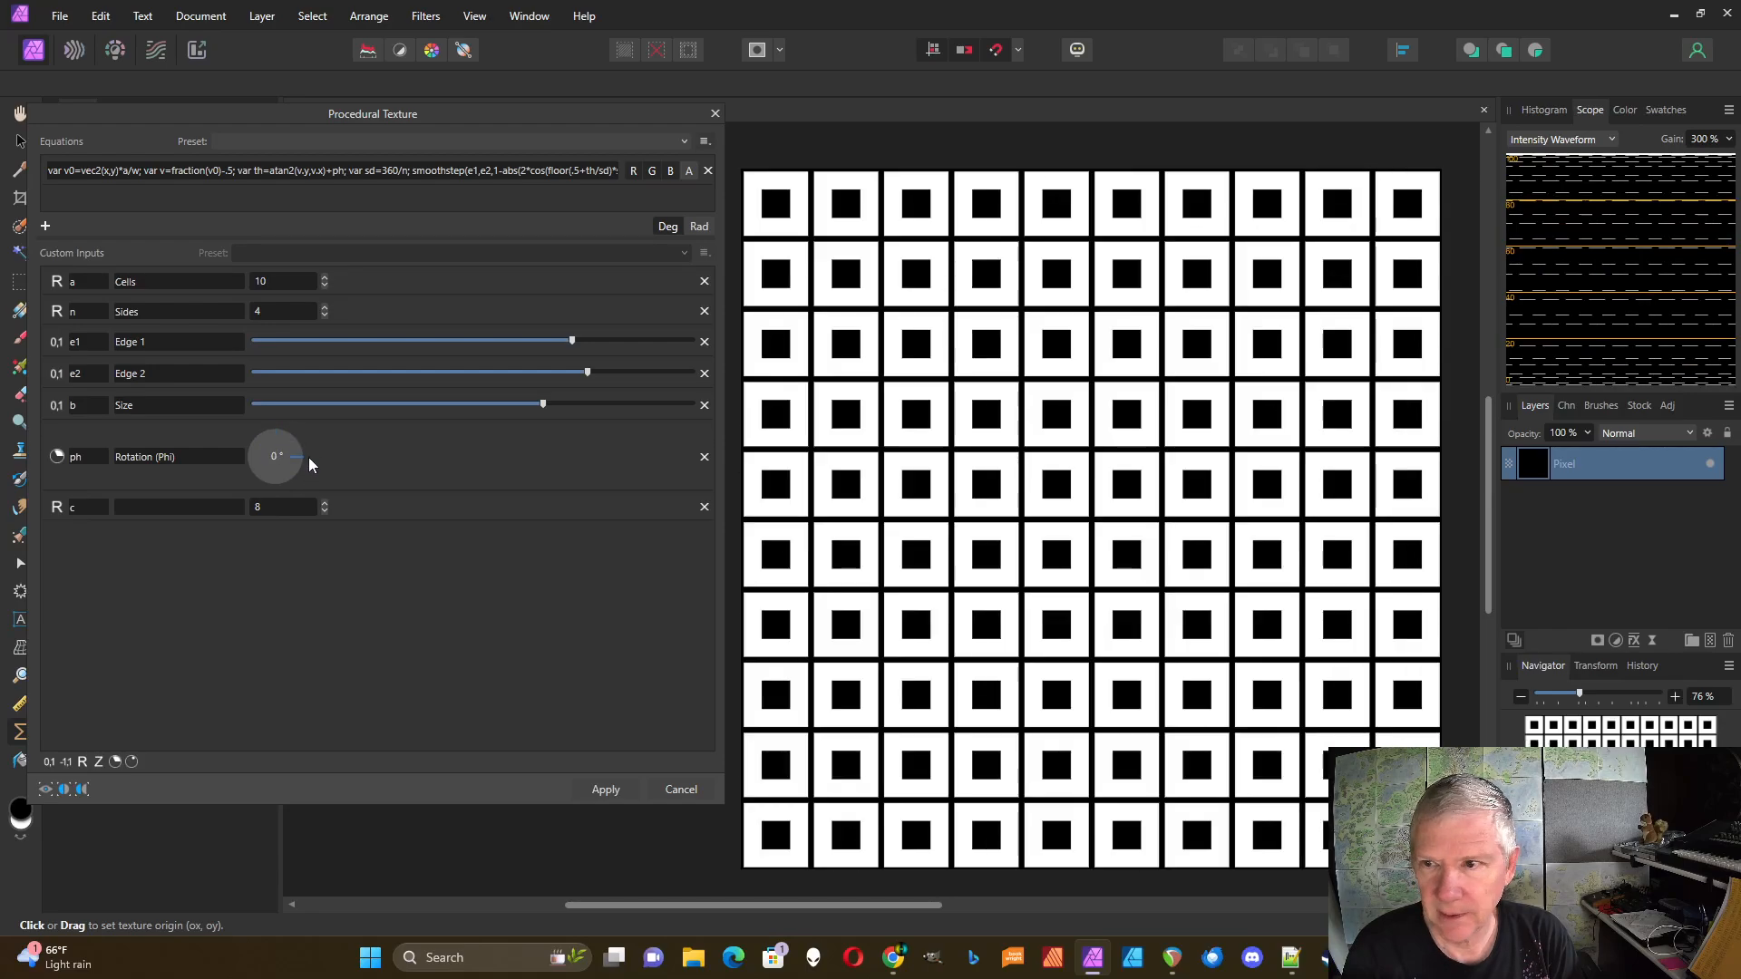
left_click(333, 174)
left_click(346, 180)
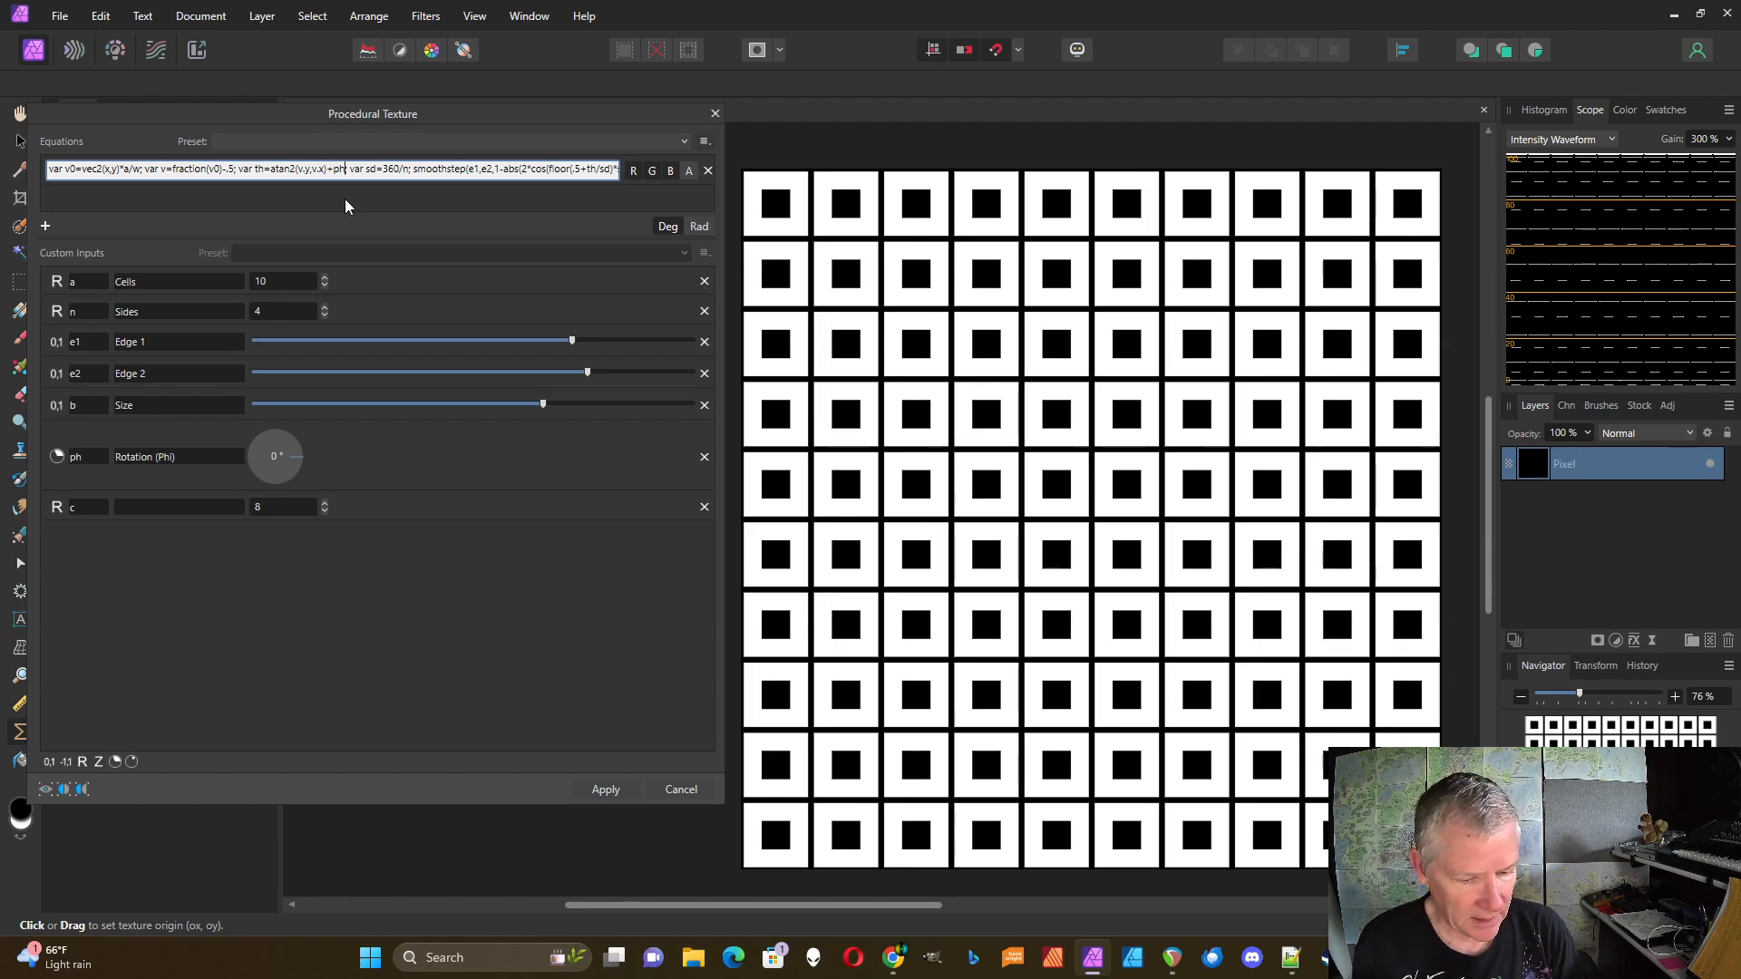
type("+")
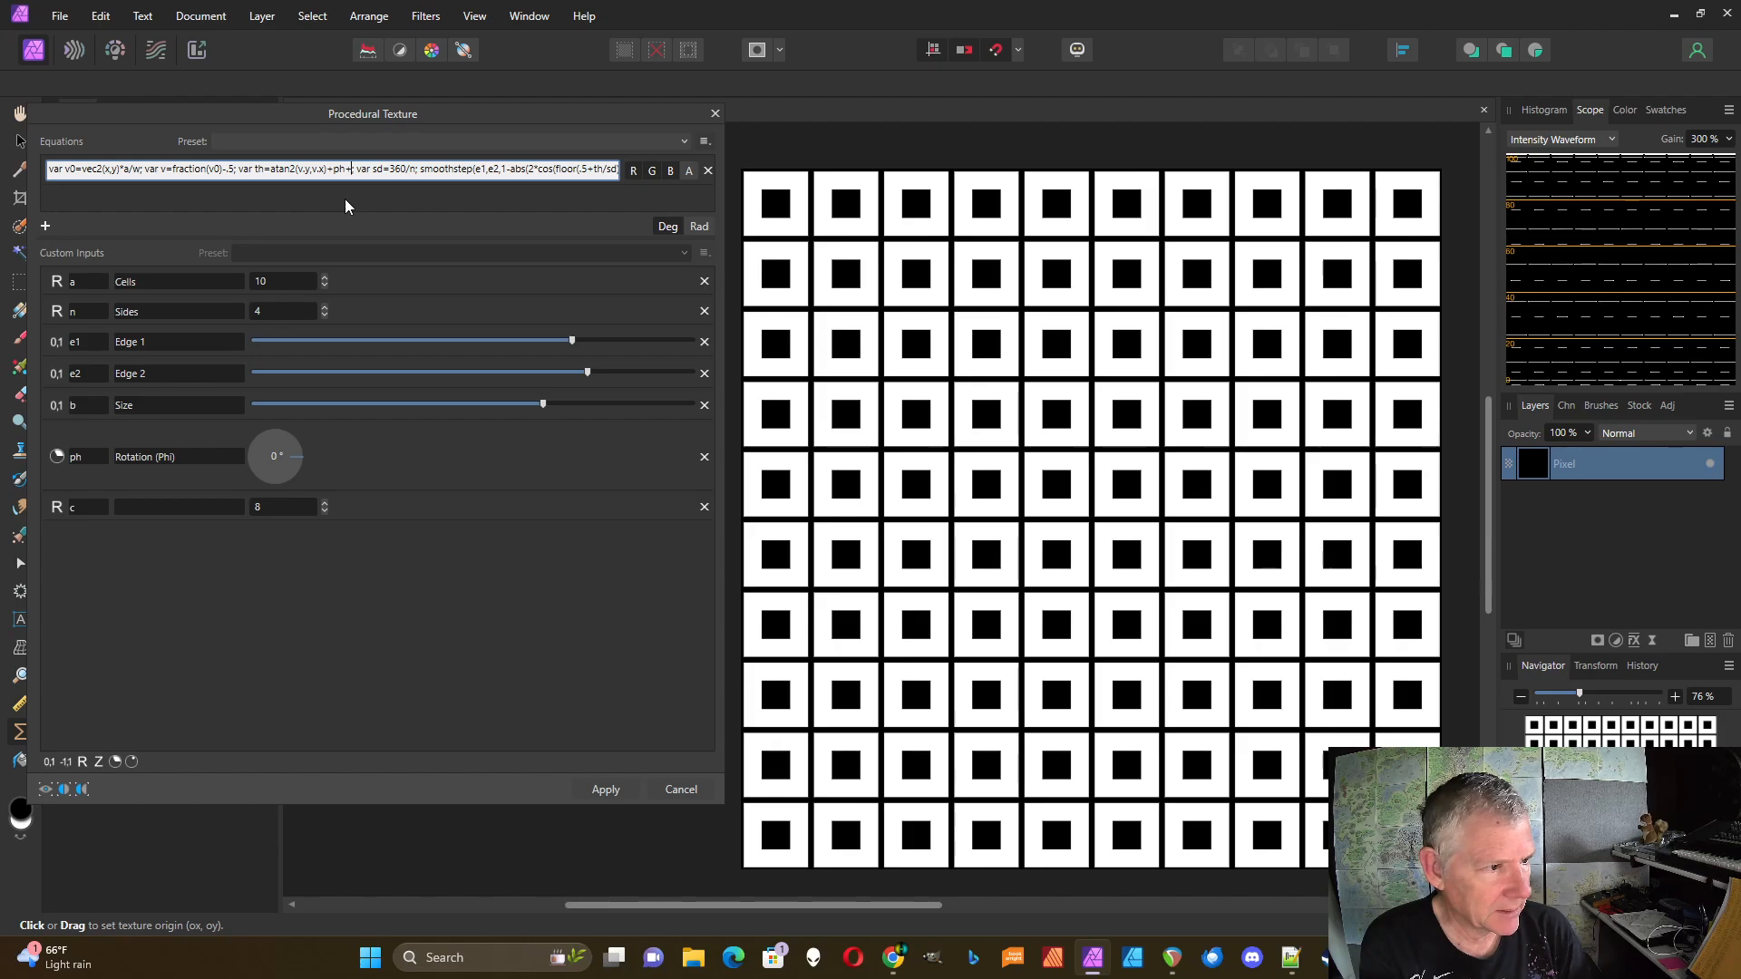
type("noise")
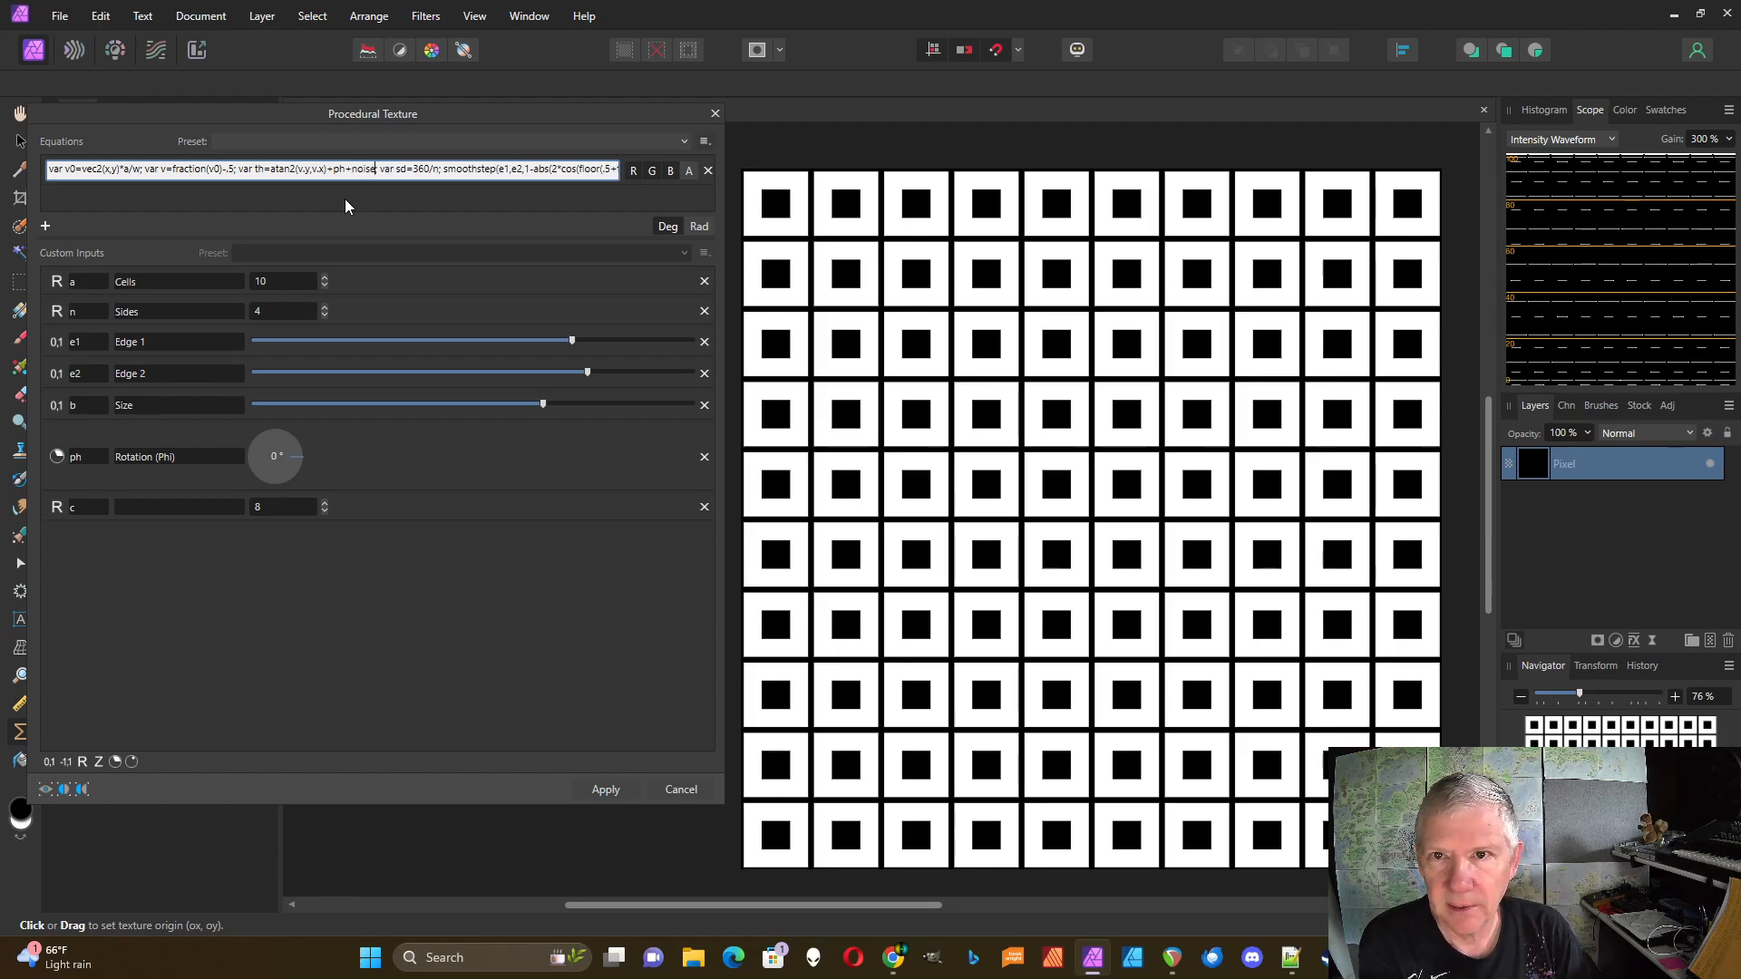
type(";")
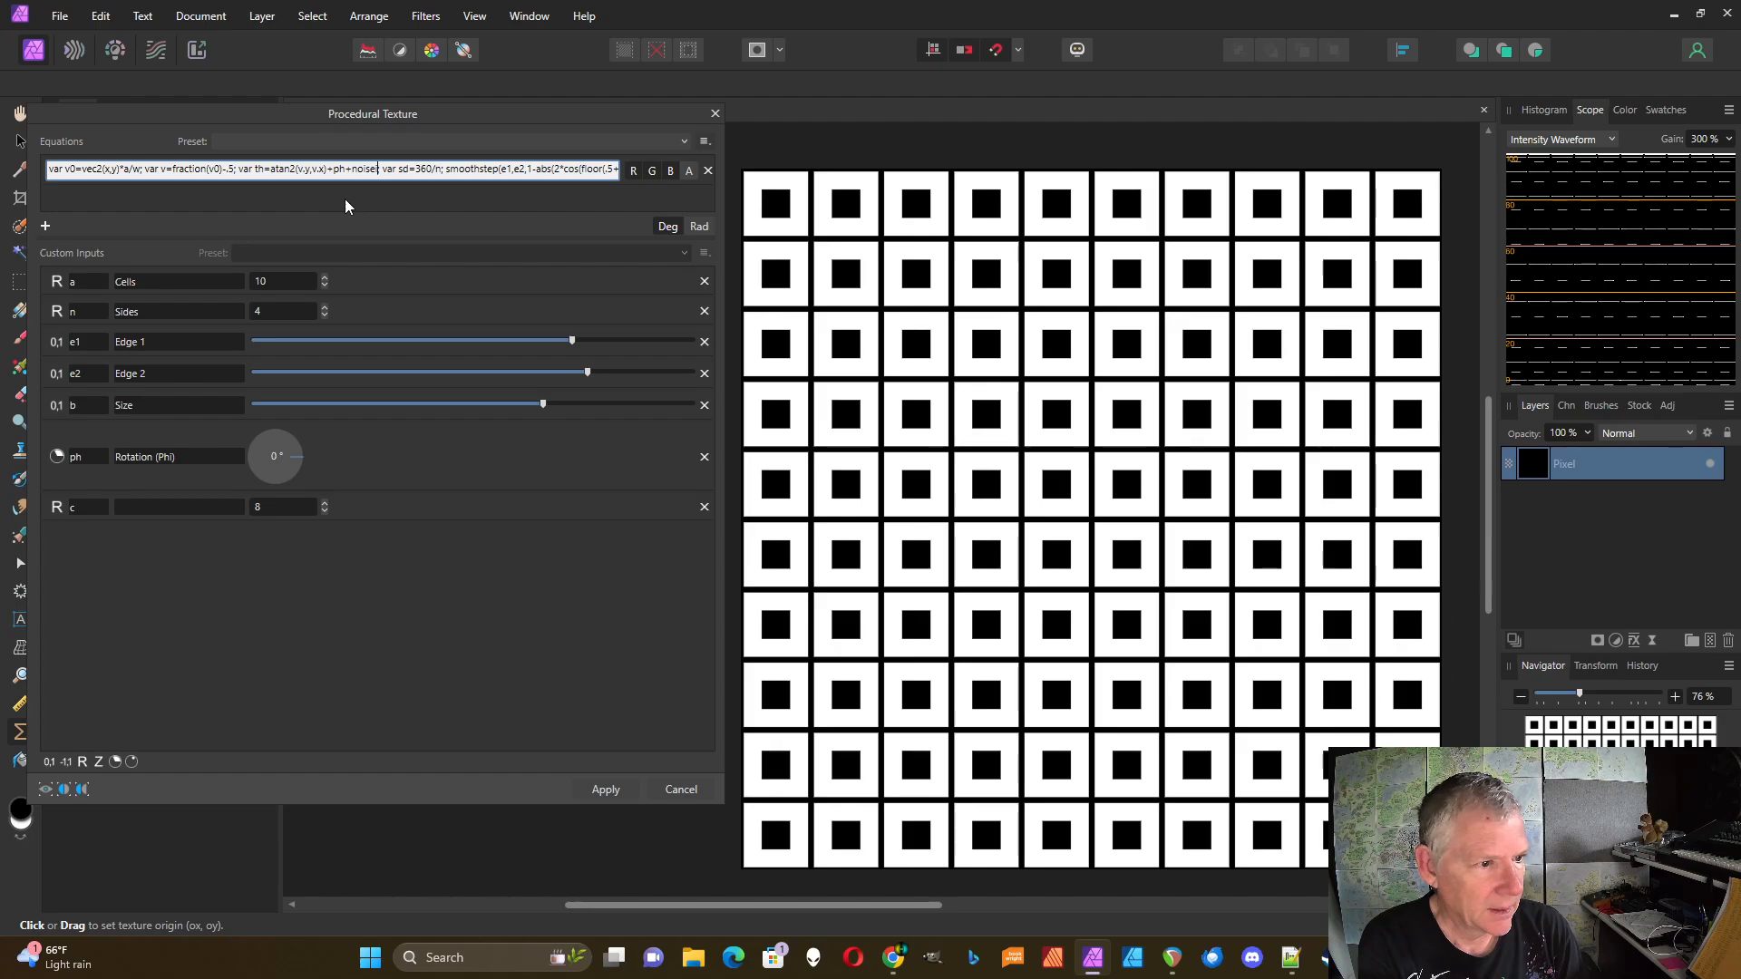
type("(")
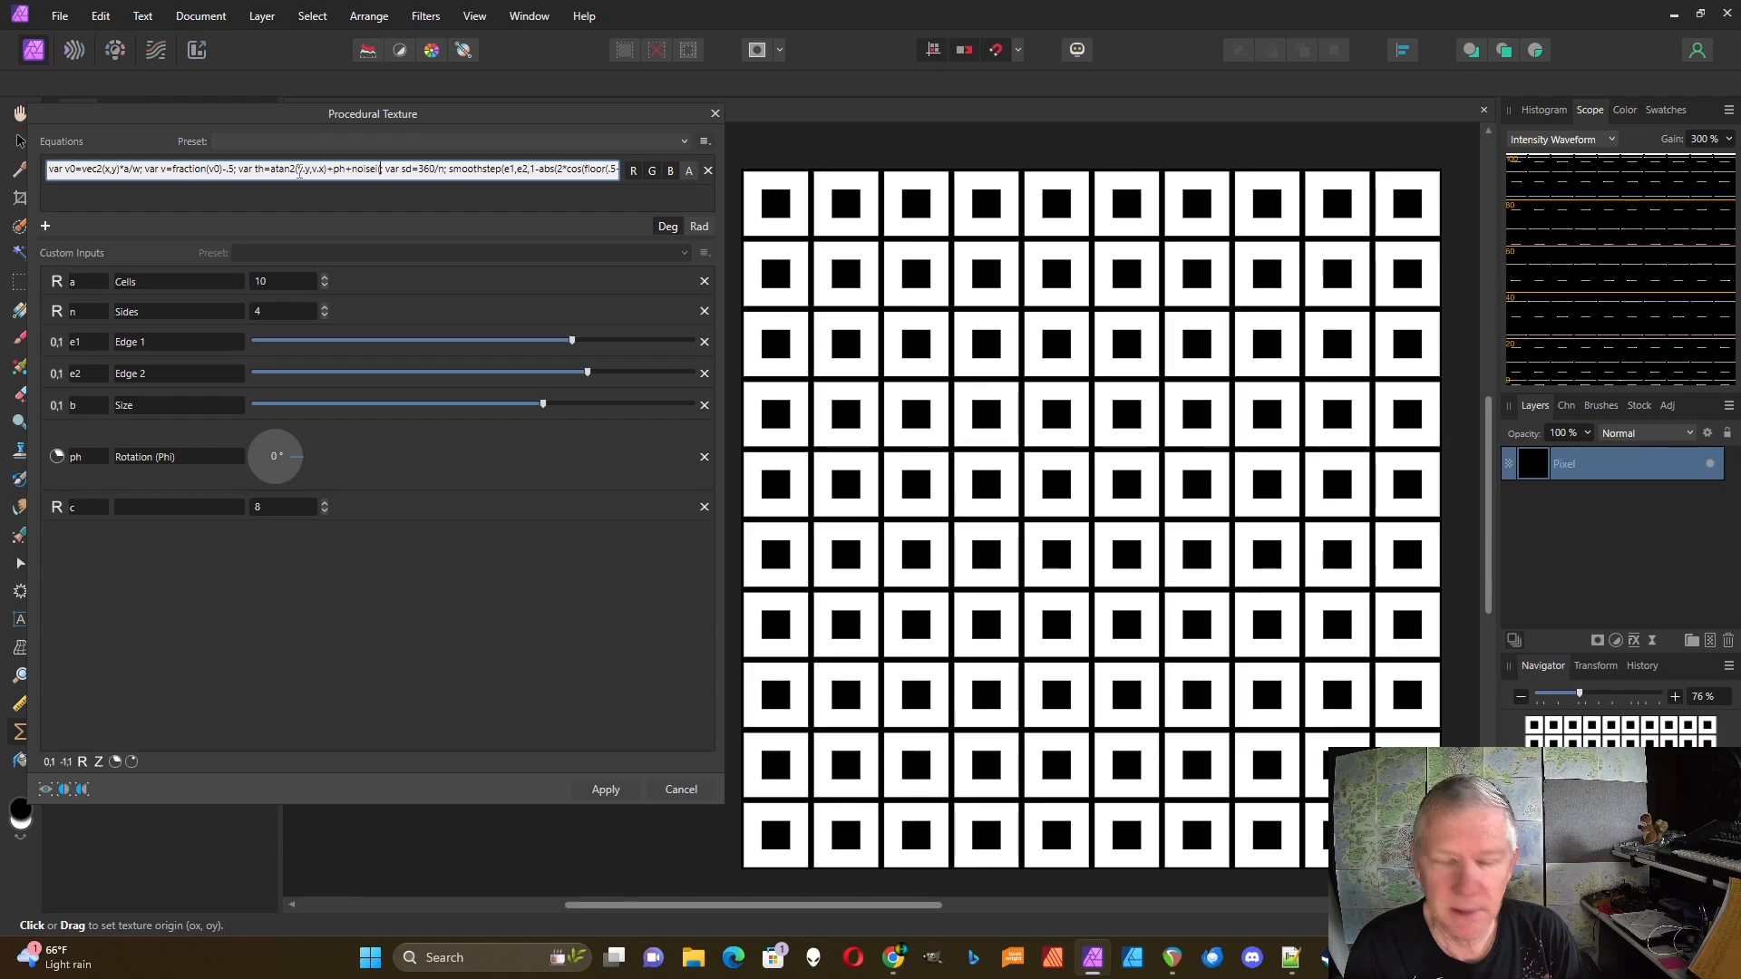
type("v")
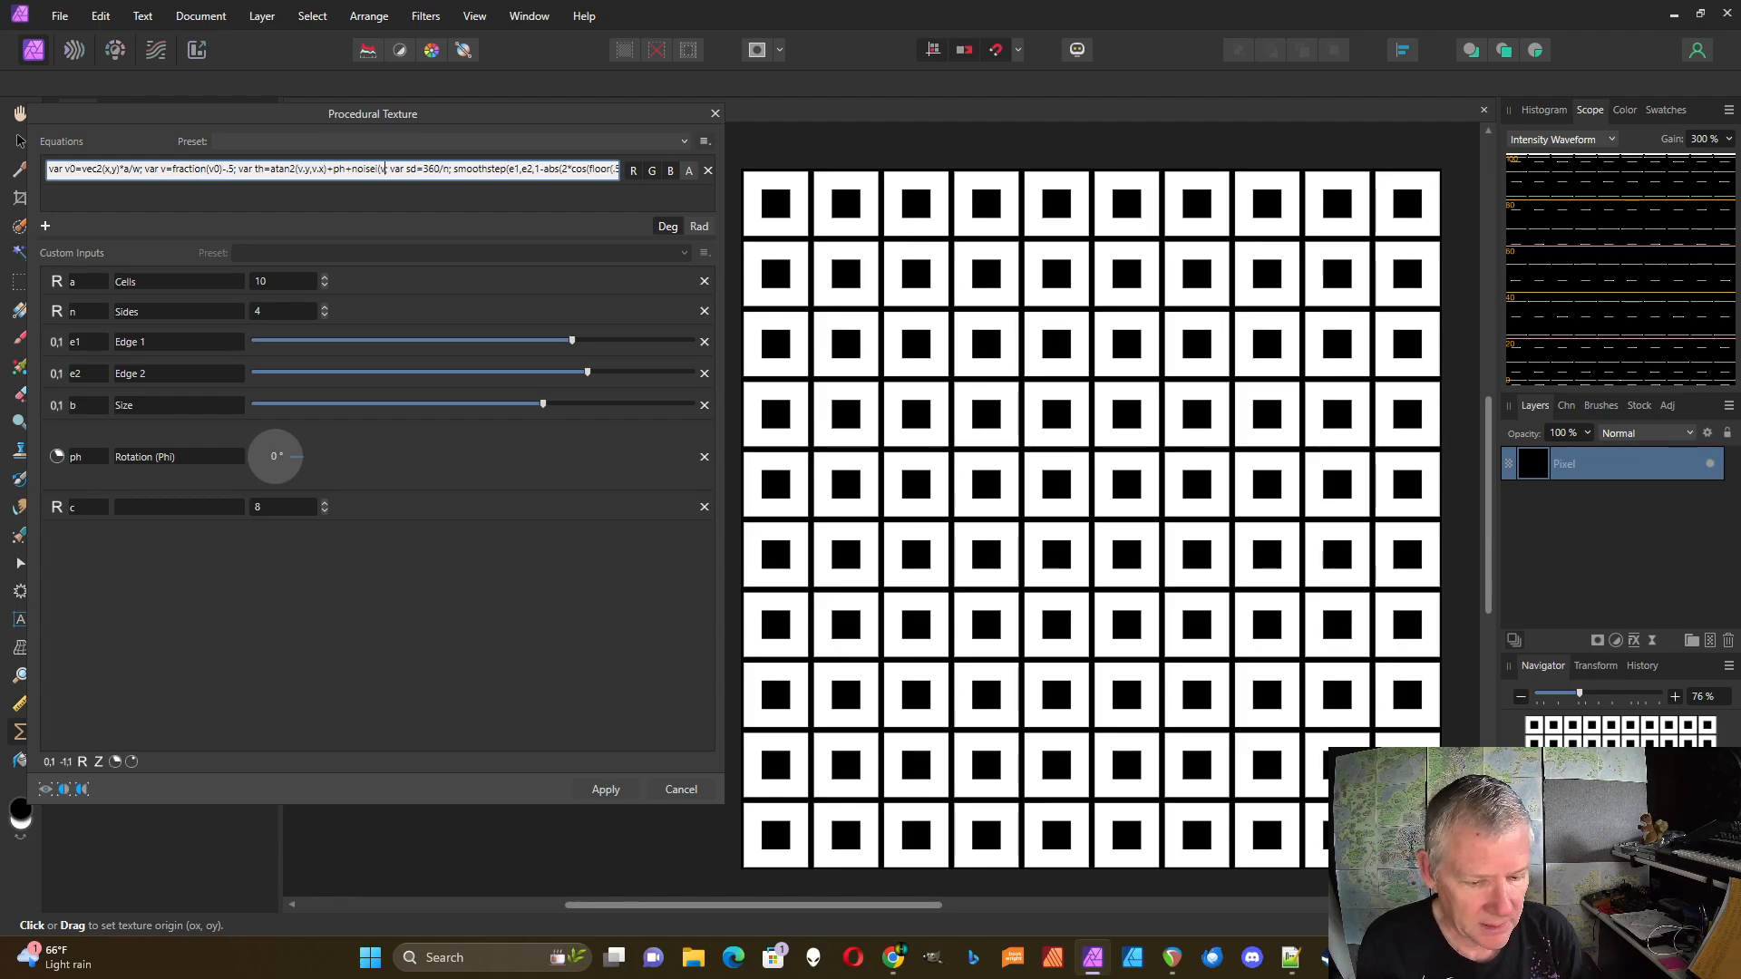
type("0")
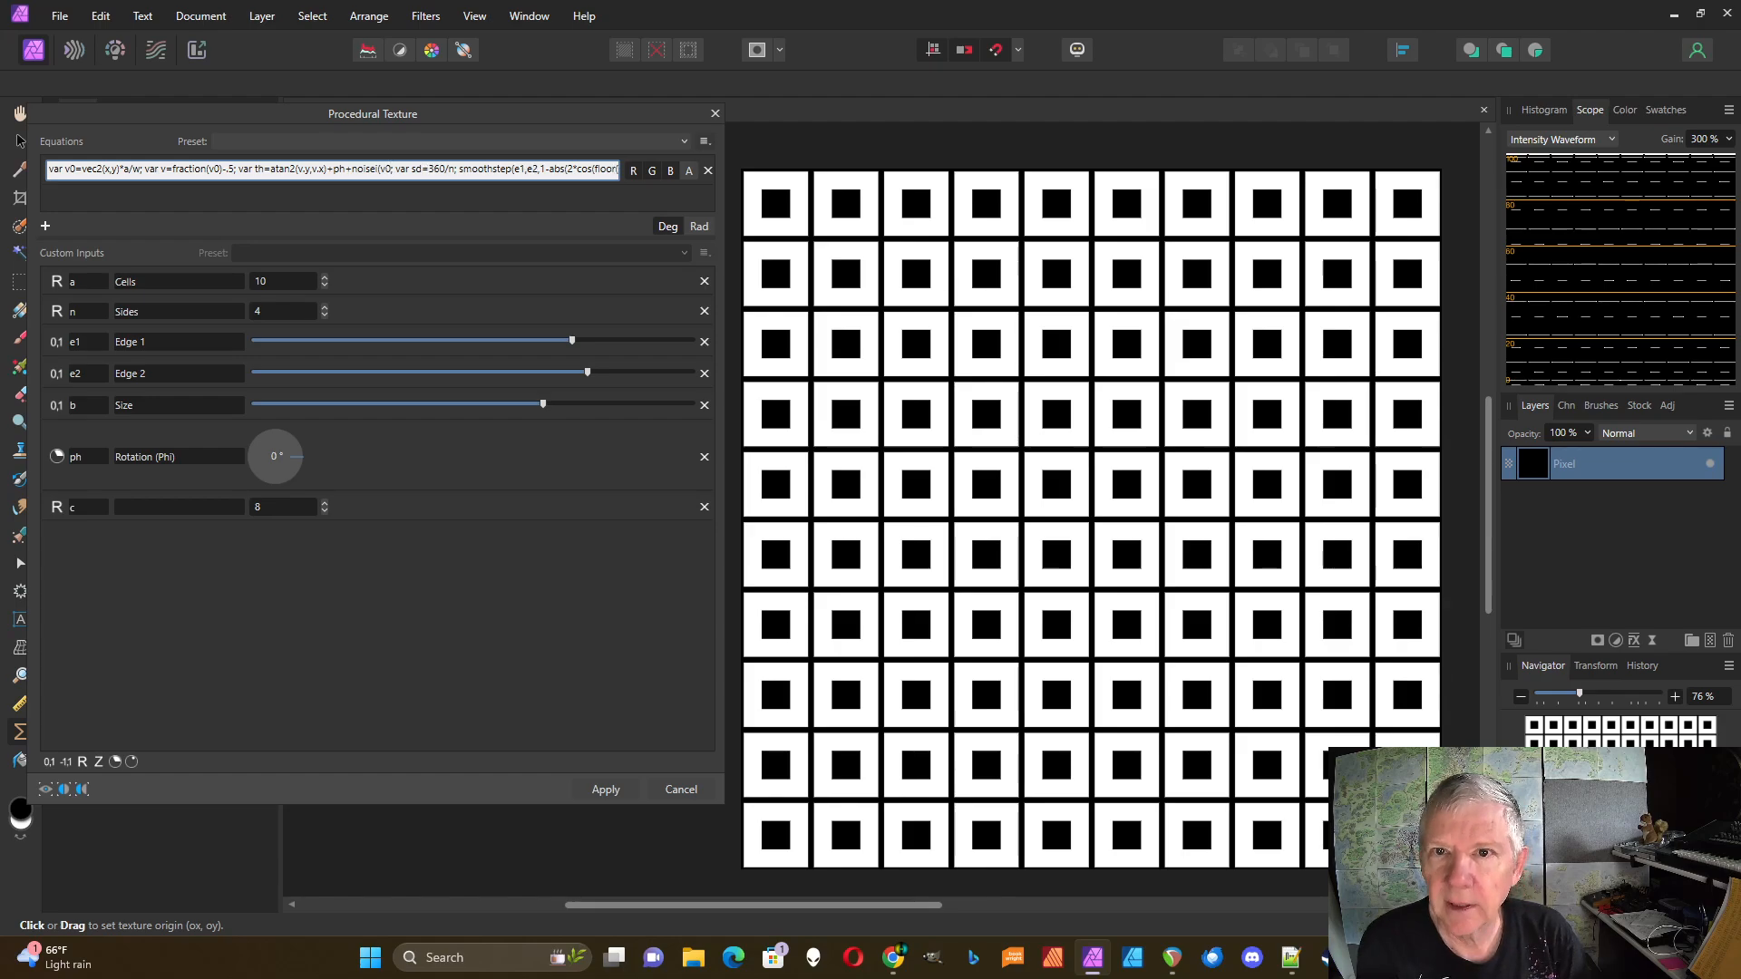
type(")")
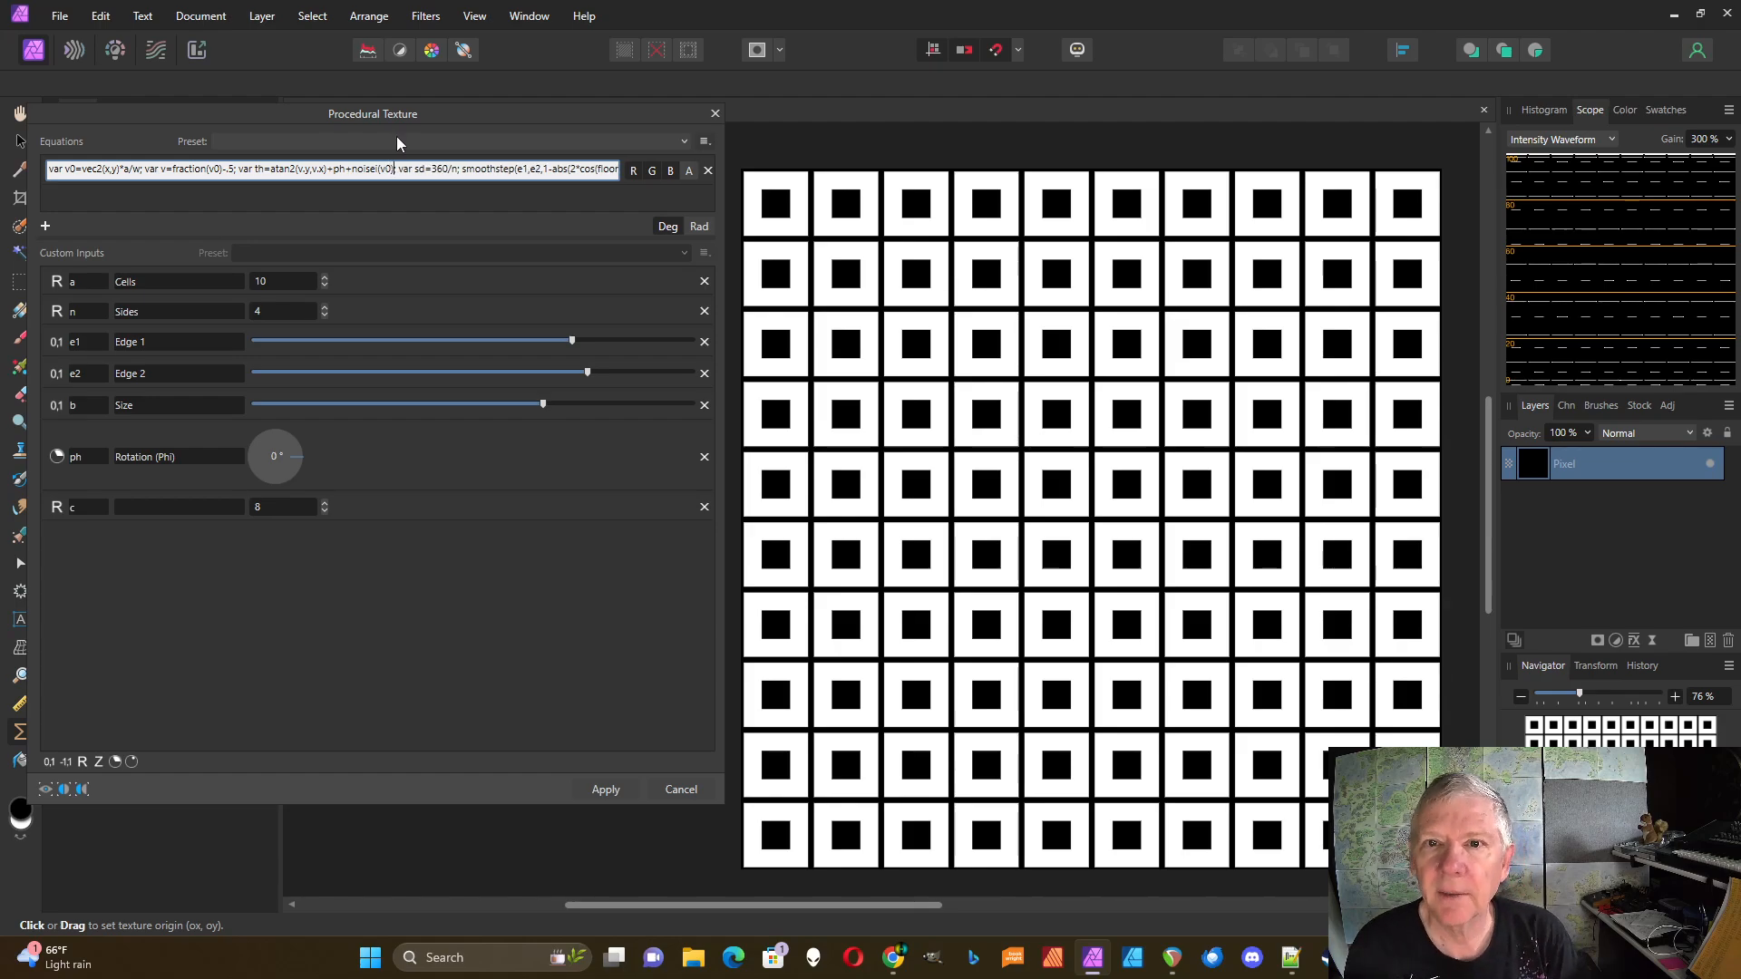
key("Return")
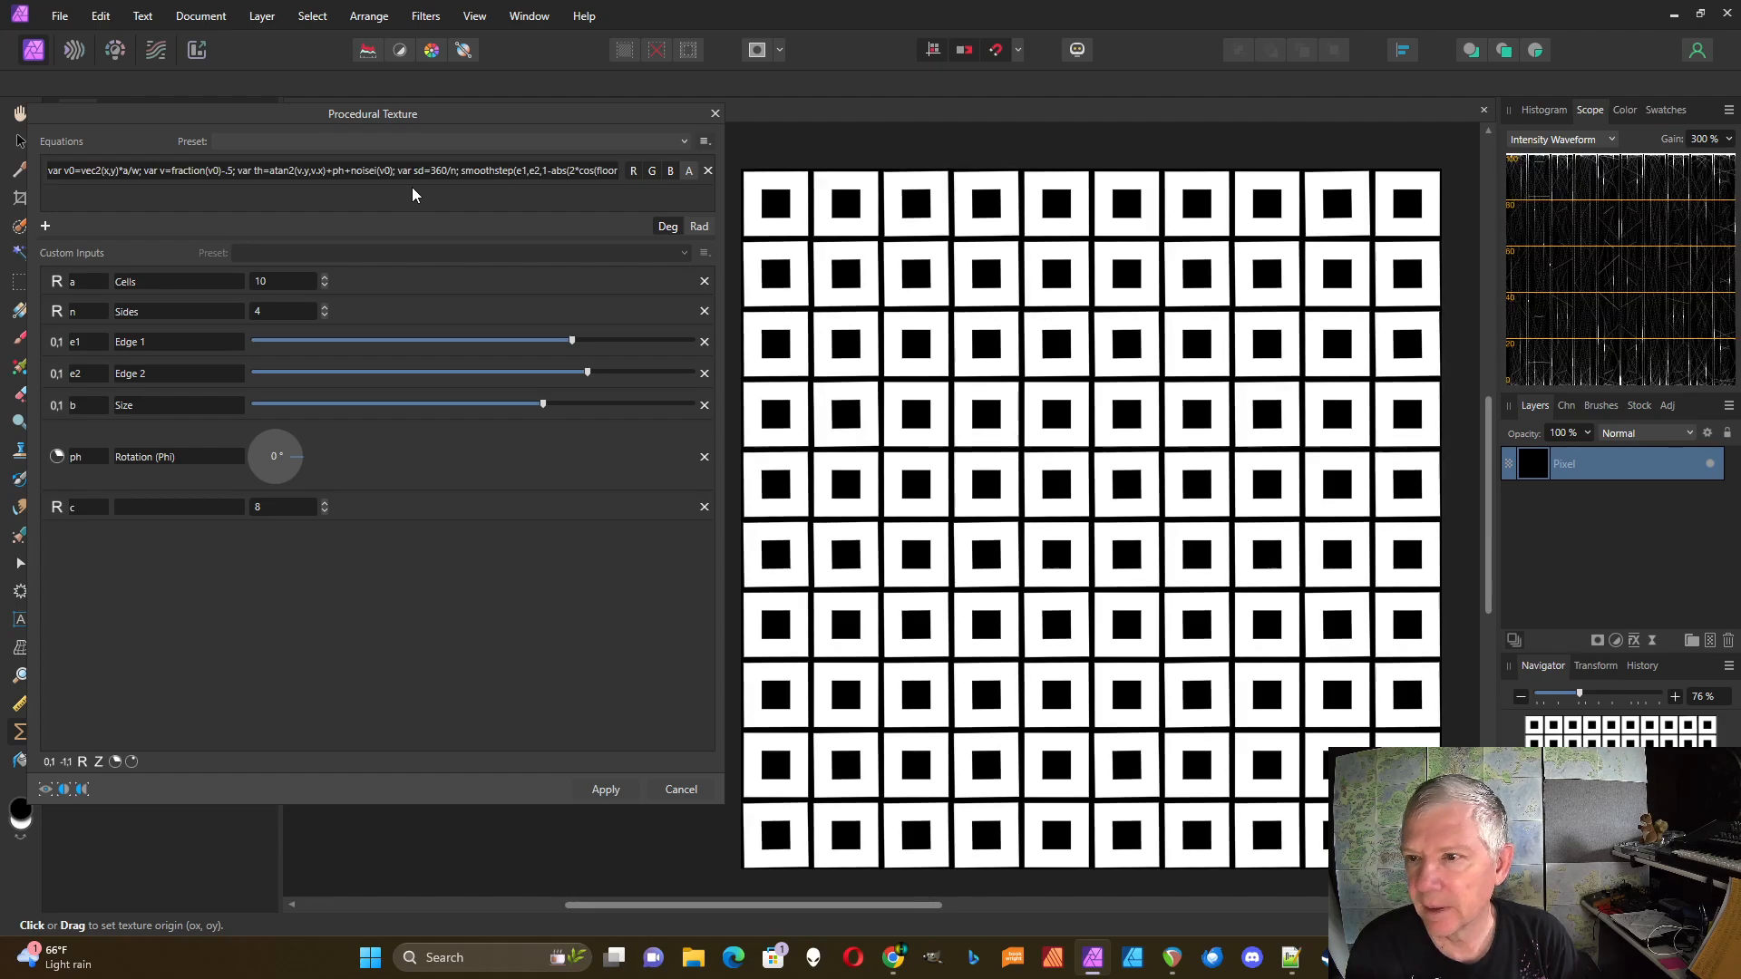
Step: Change the term to 360*noise(v0), then compare Sides 3 and 4, ending at 4
left_click(352, 172)
left_click(354, 171)
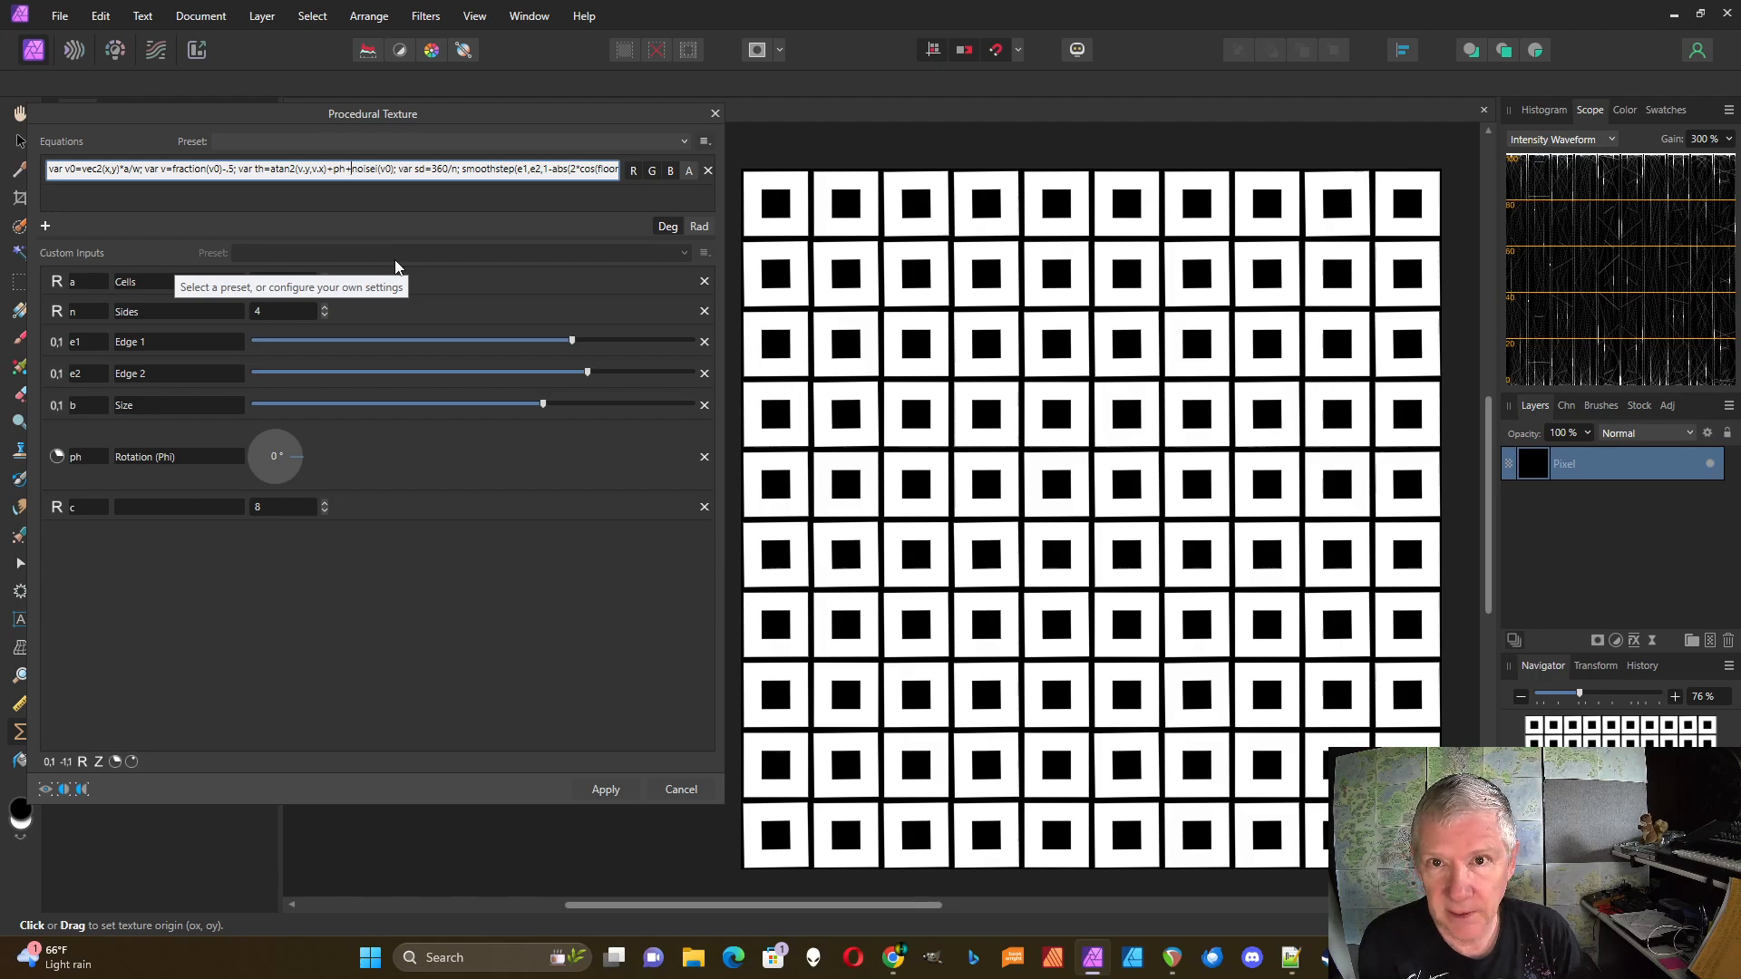
type("360*")
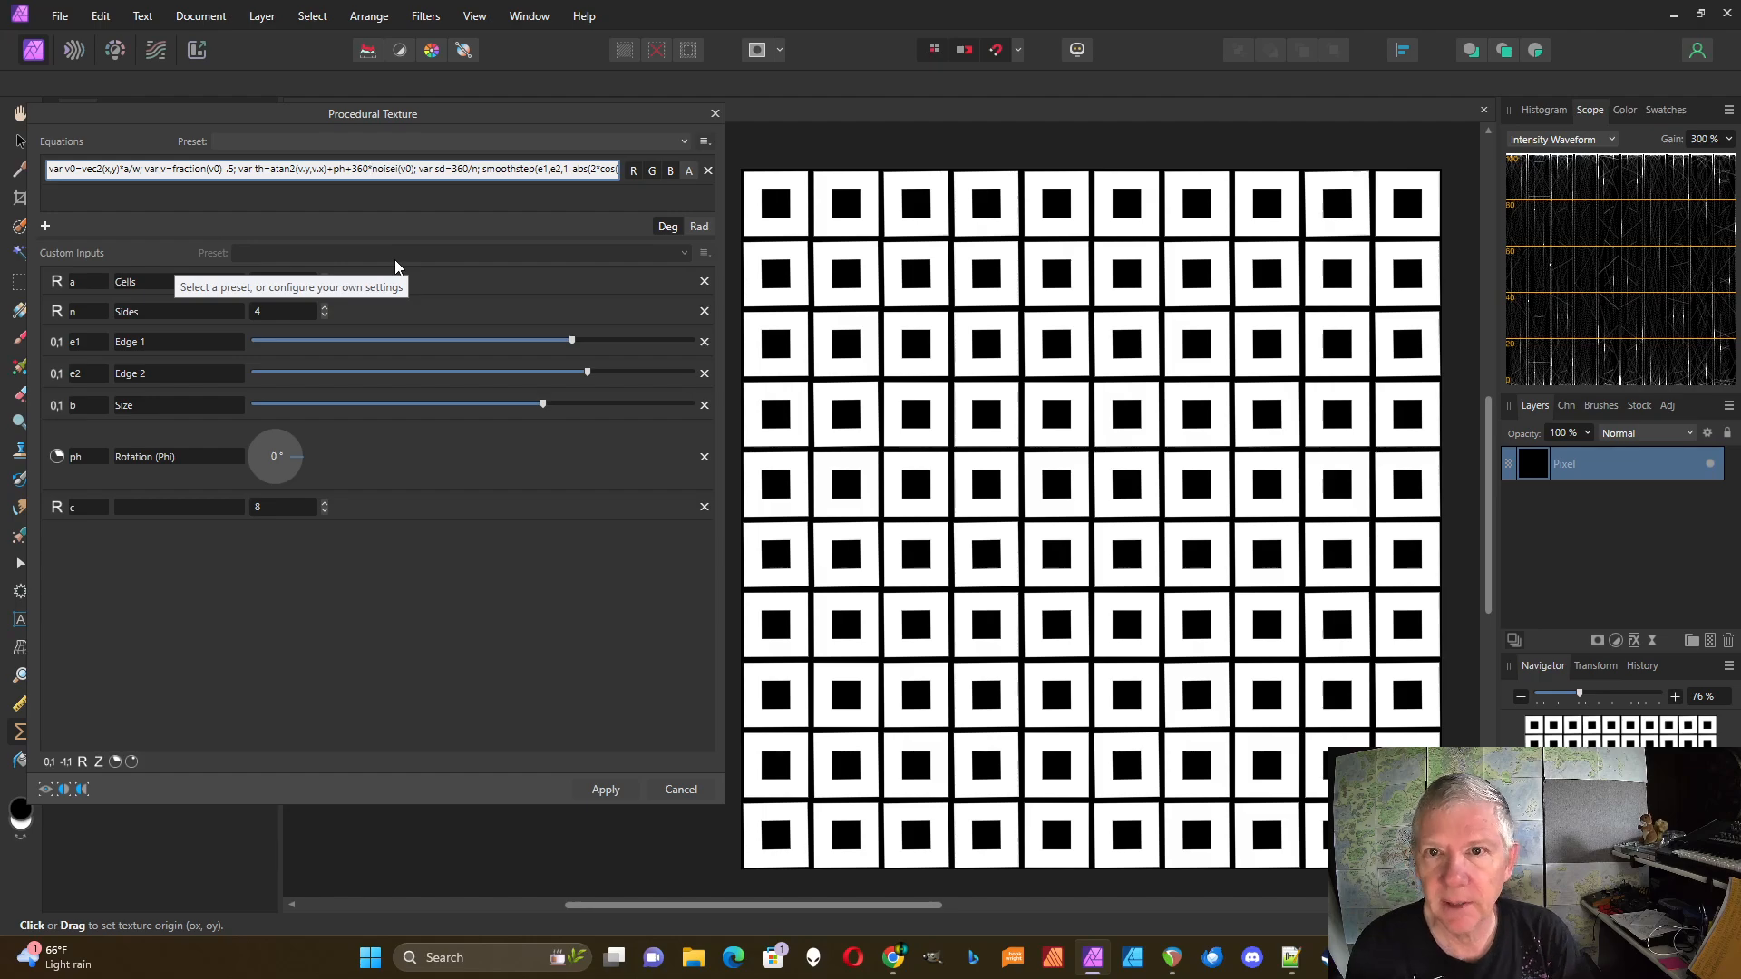
left_click(427, 193)
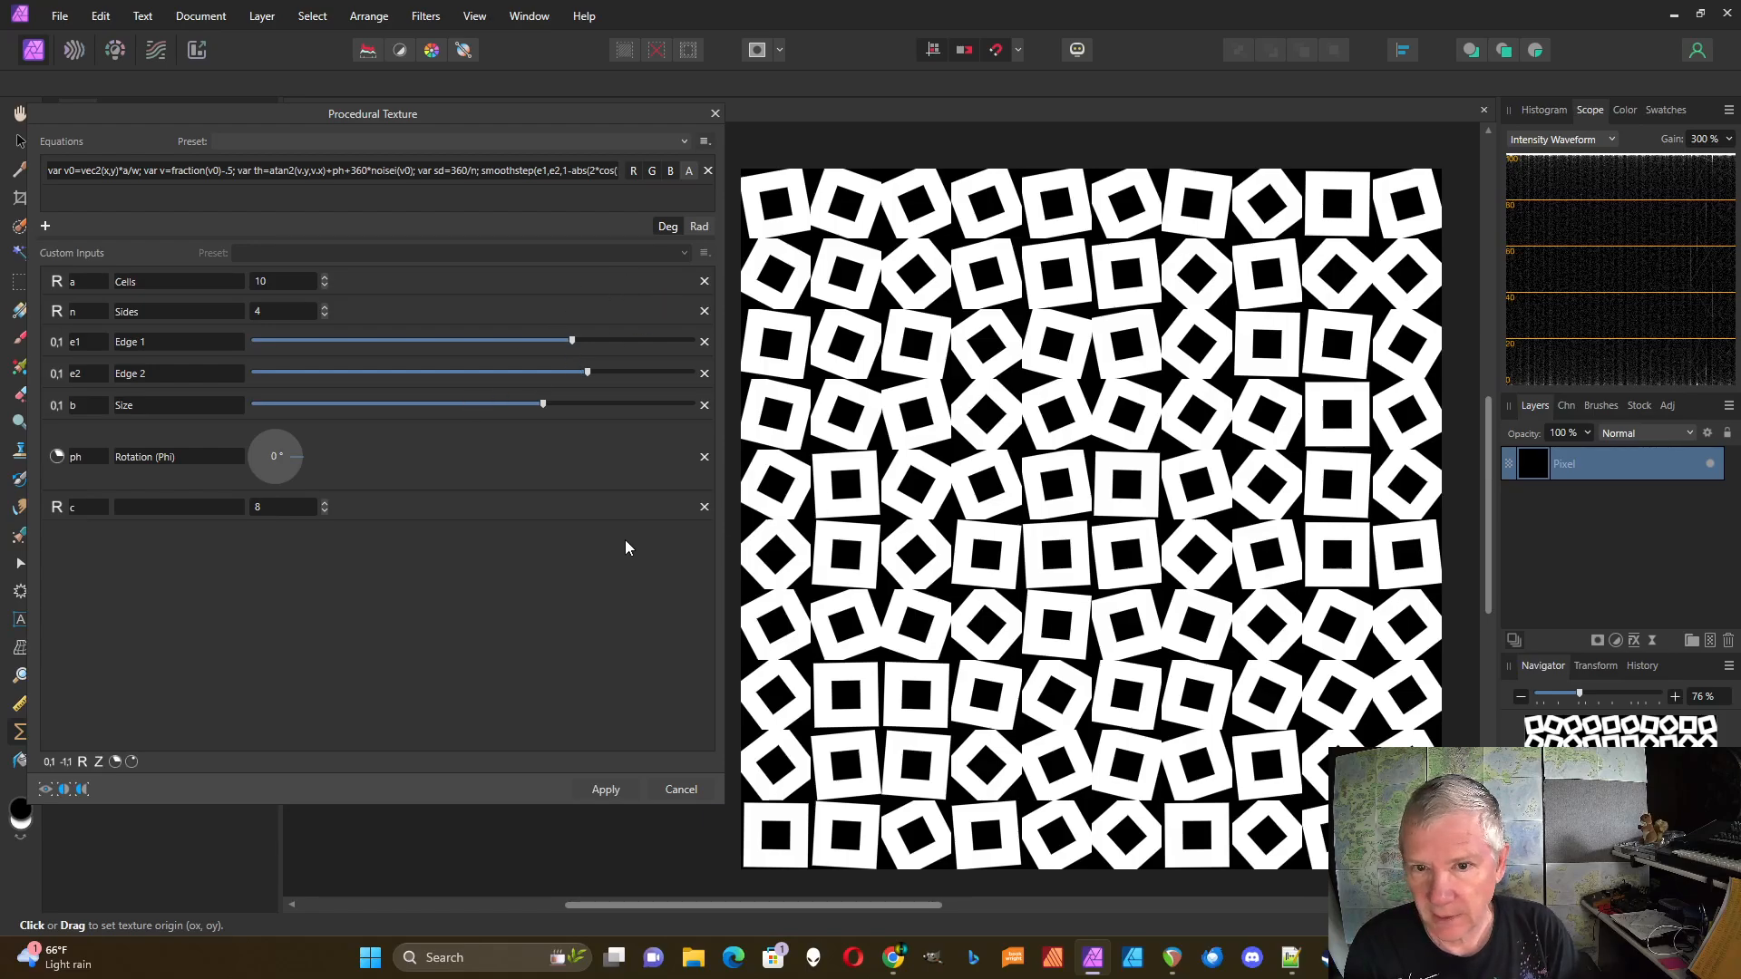
left_click(324, 314)
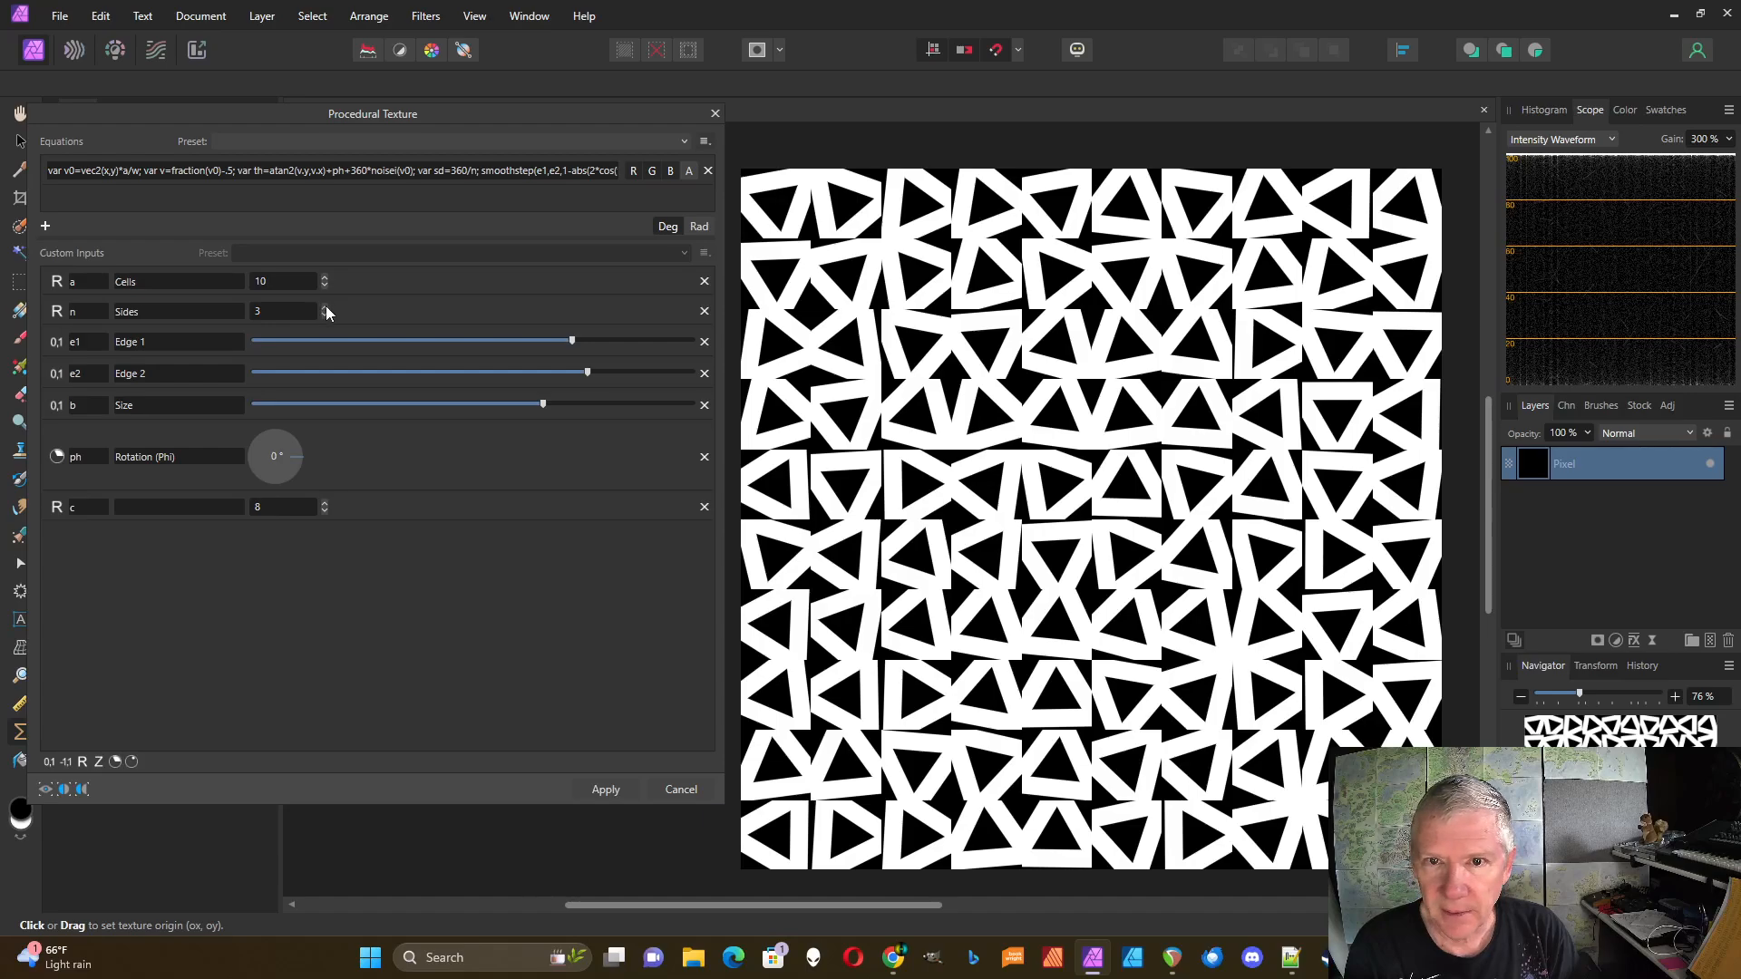
left_click(326, 306)
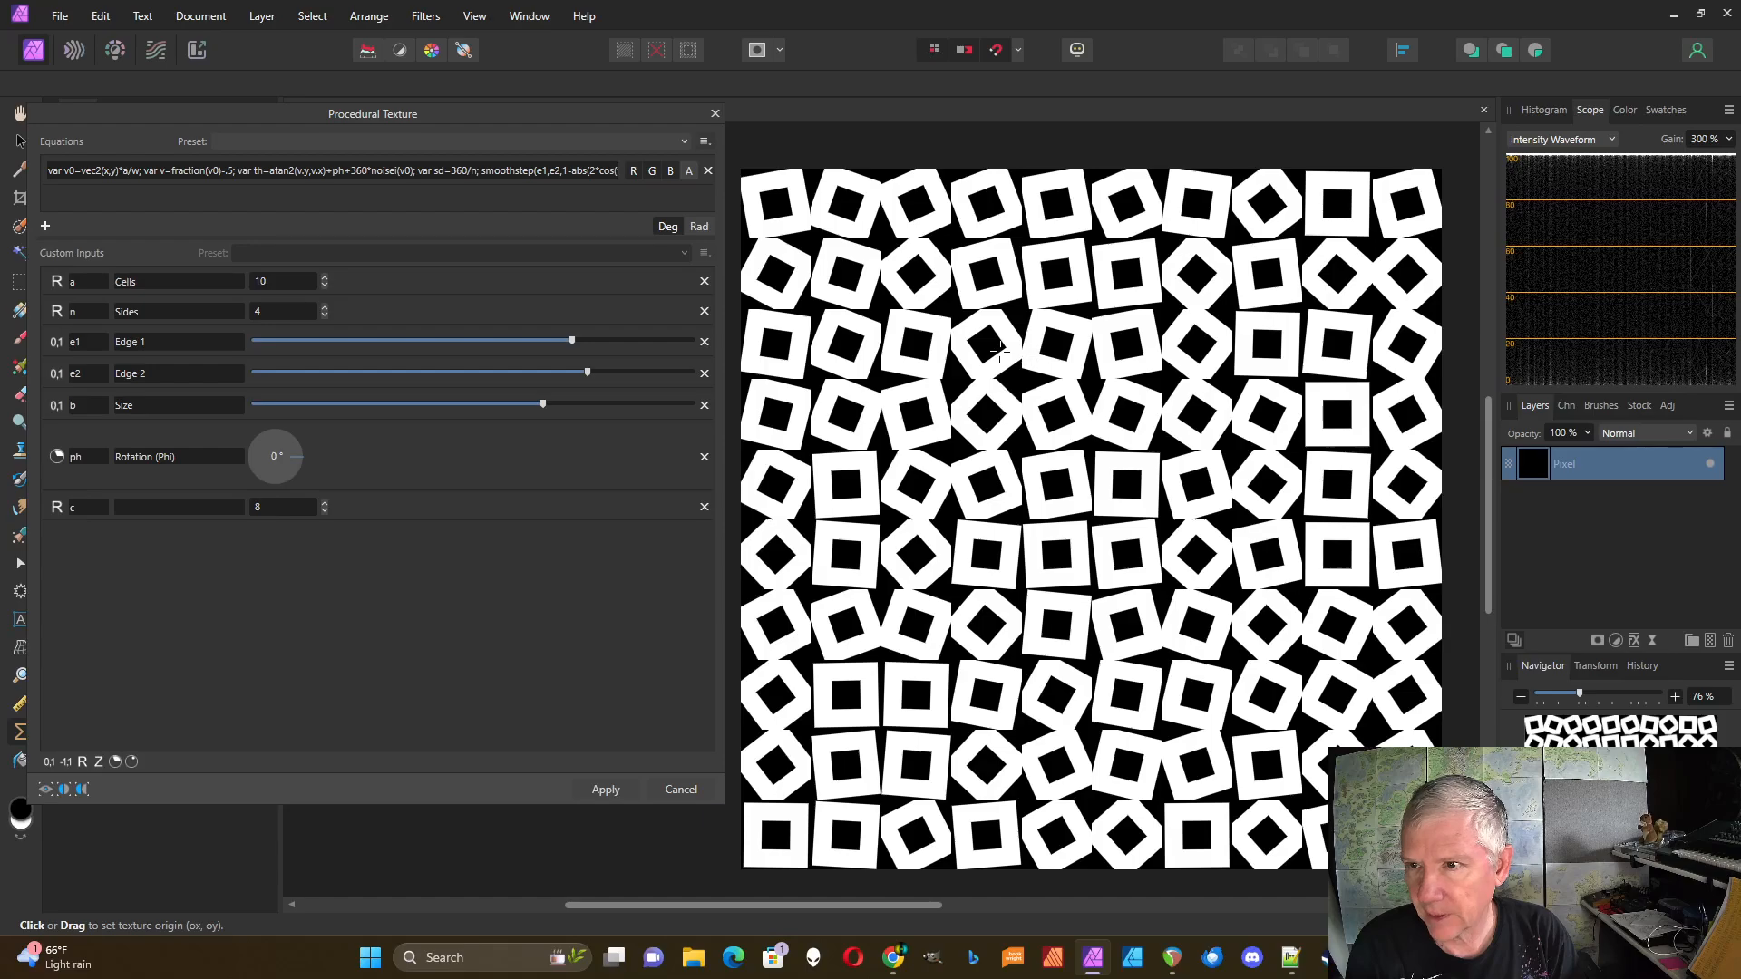
left_click(373, 169)
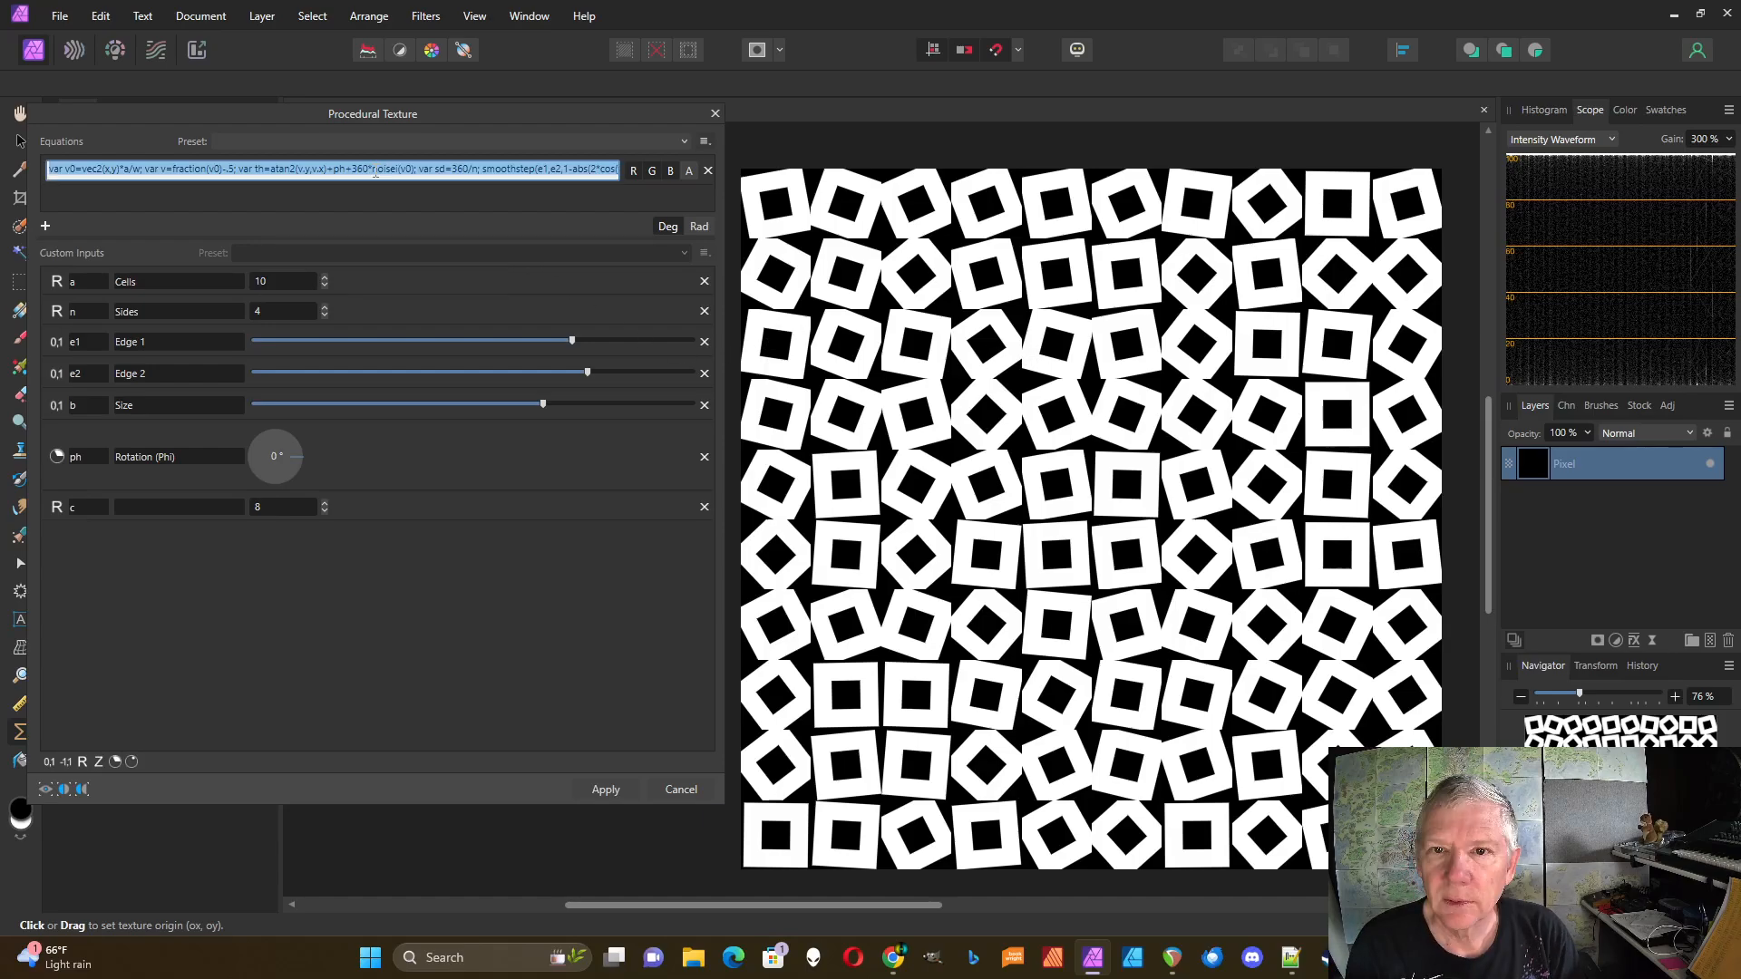
Step: Rewrite the rotation term as 360/c*floor(c*noise(v0)) and commit the equation
left_click(373, 170)
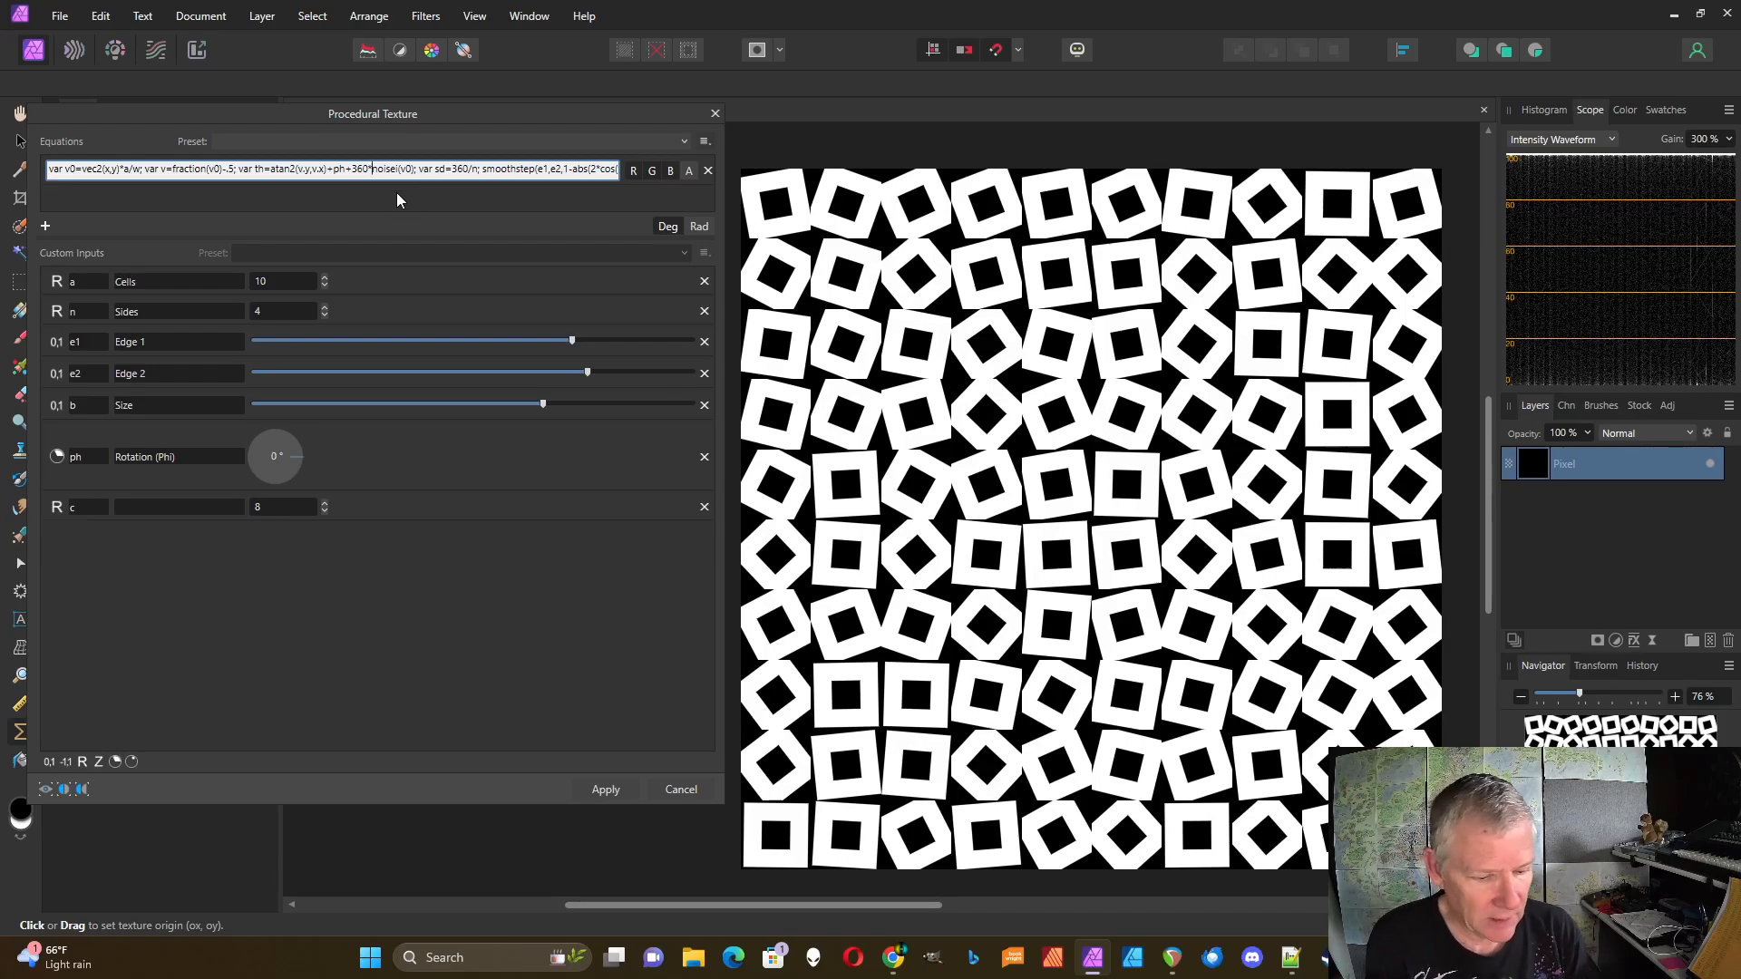
type("floor")
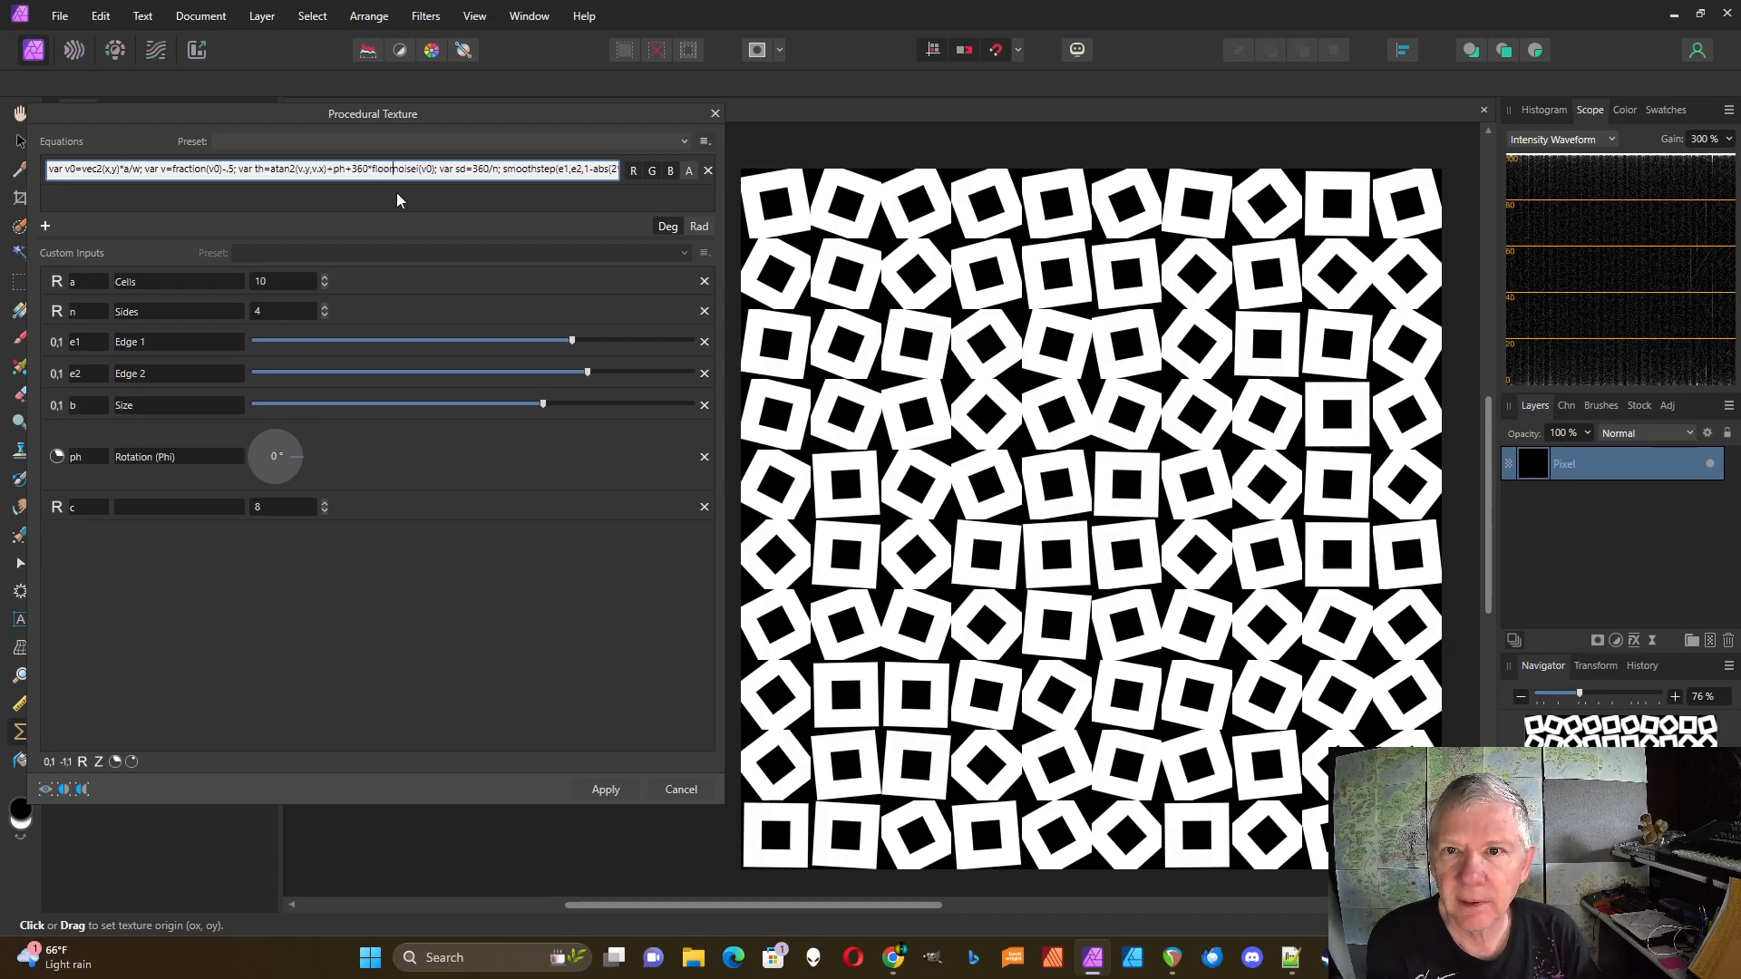
type("(")
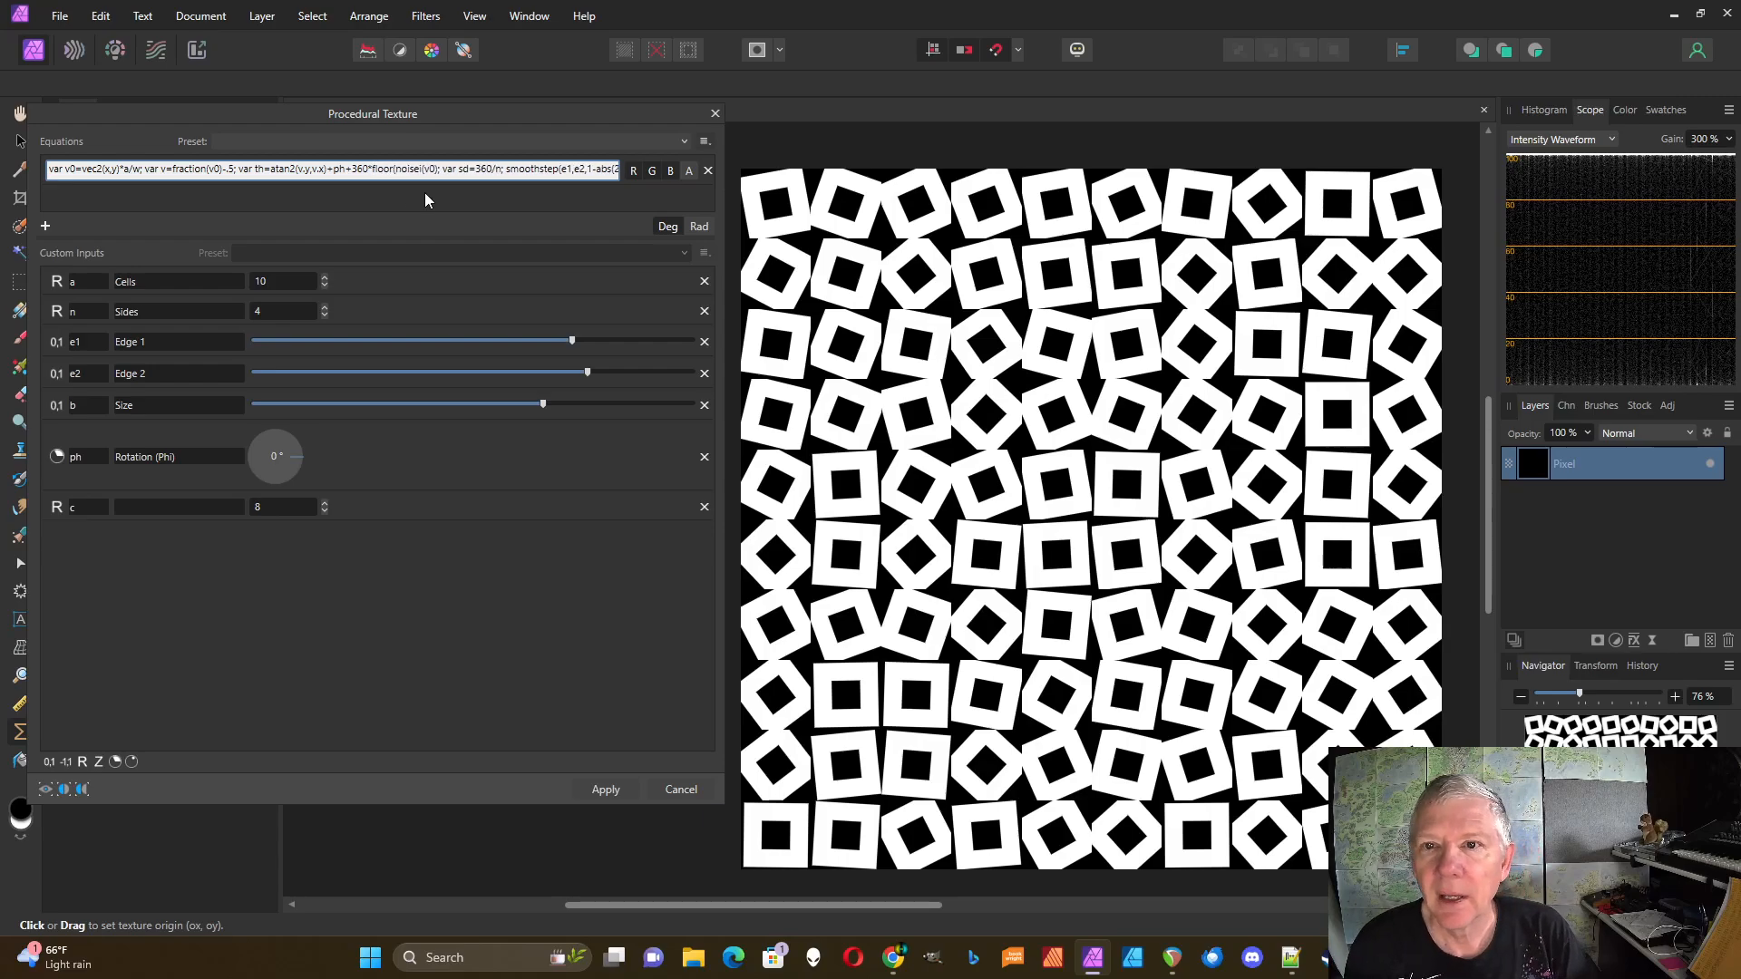
left_click(437, 170)
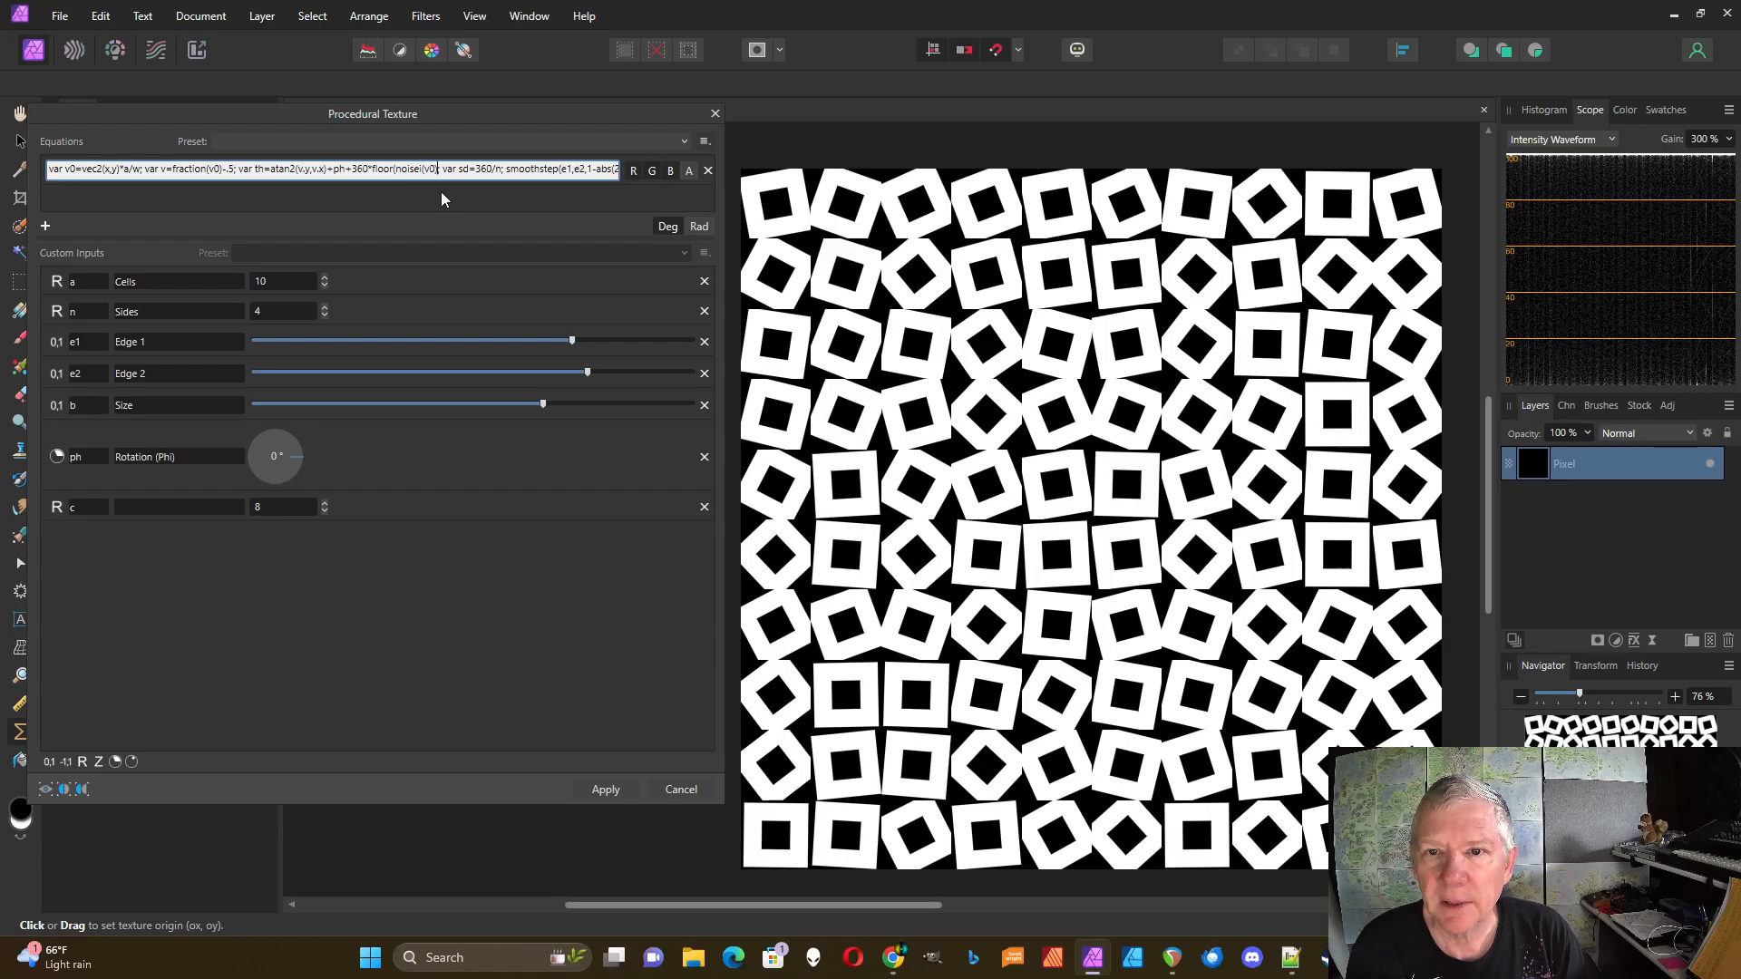
type(")")
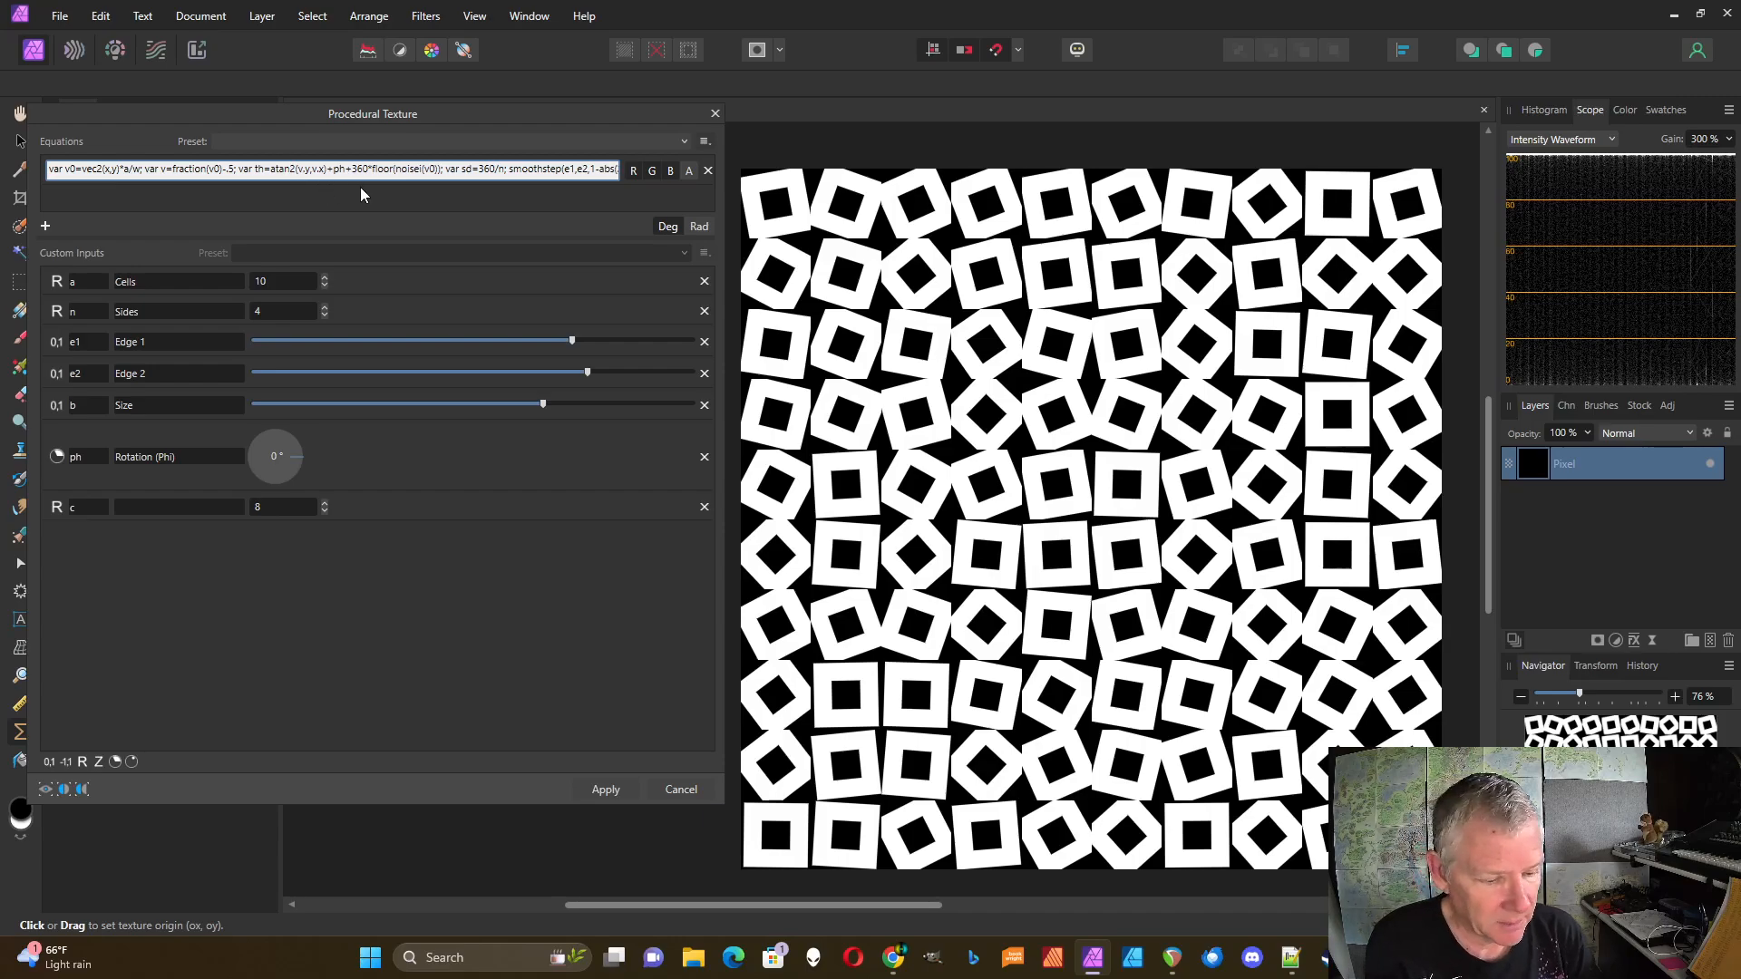
type("c*")
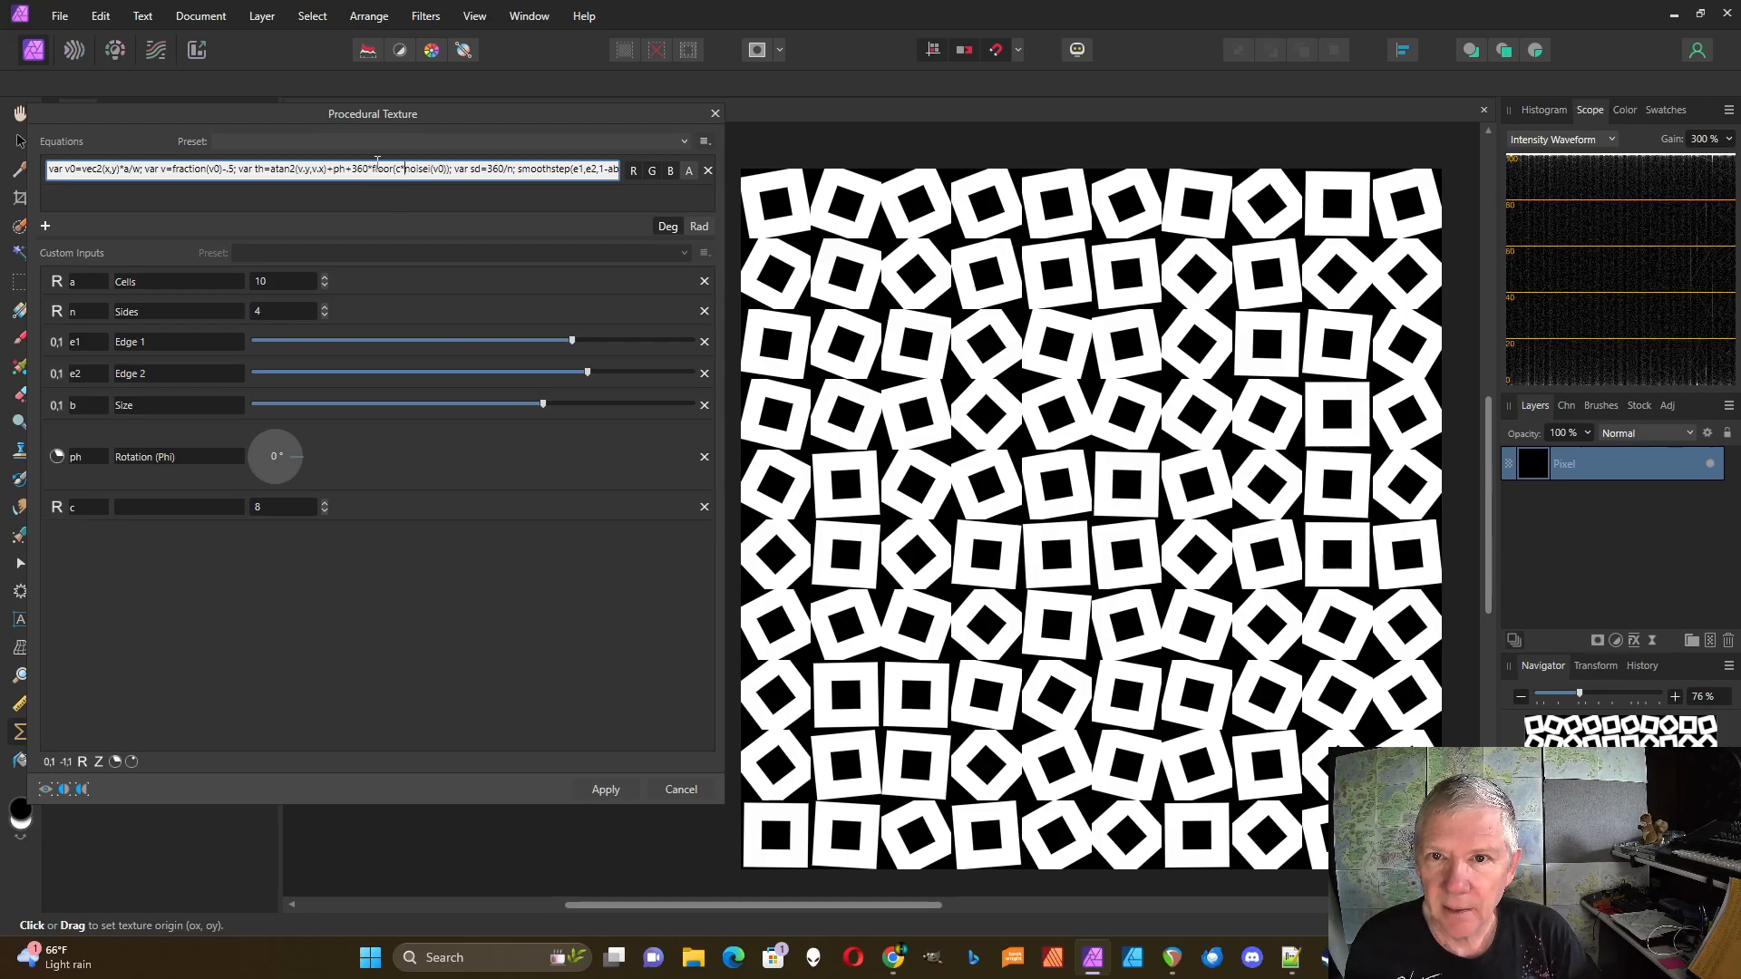
type("/c")
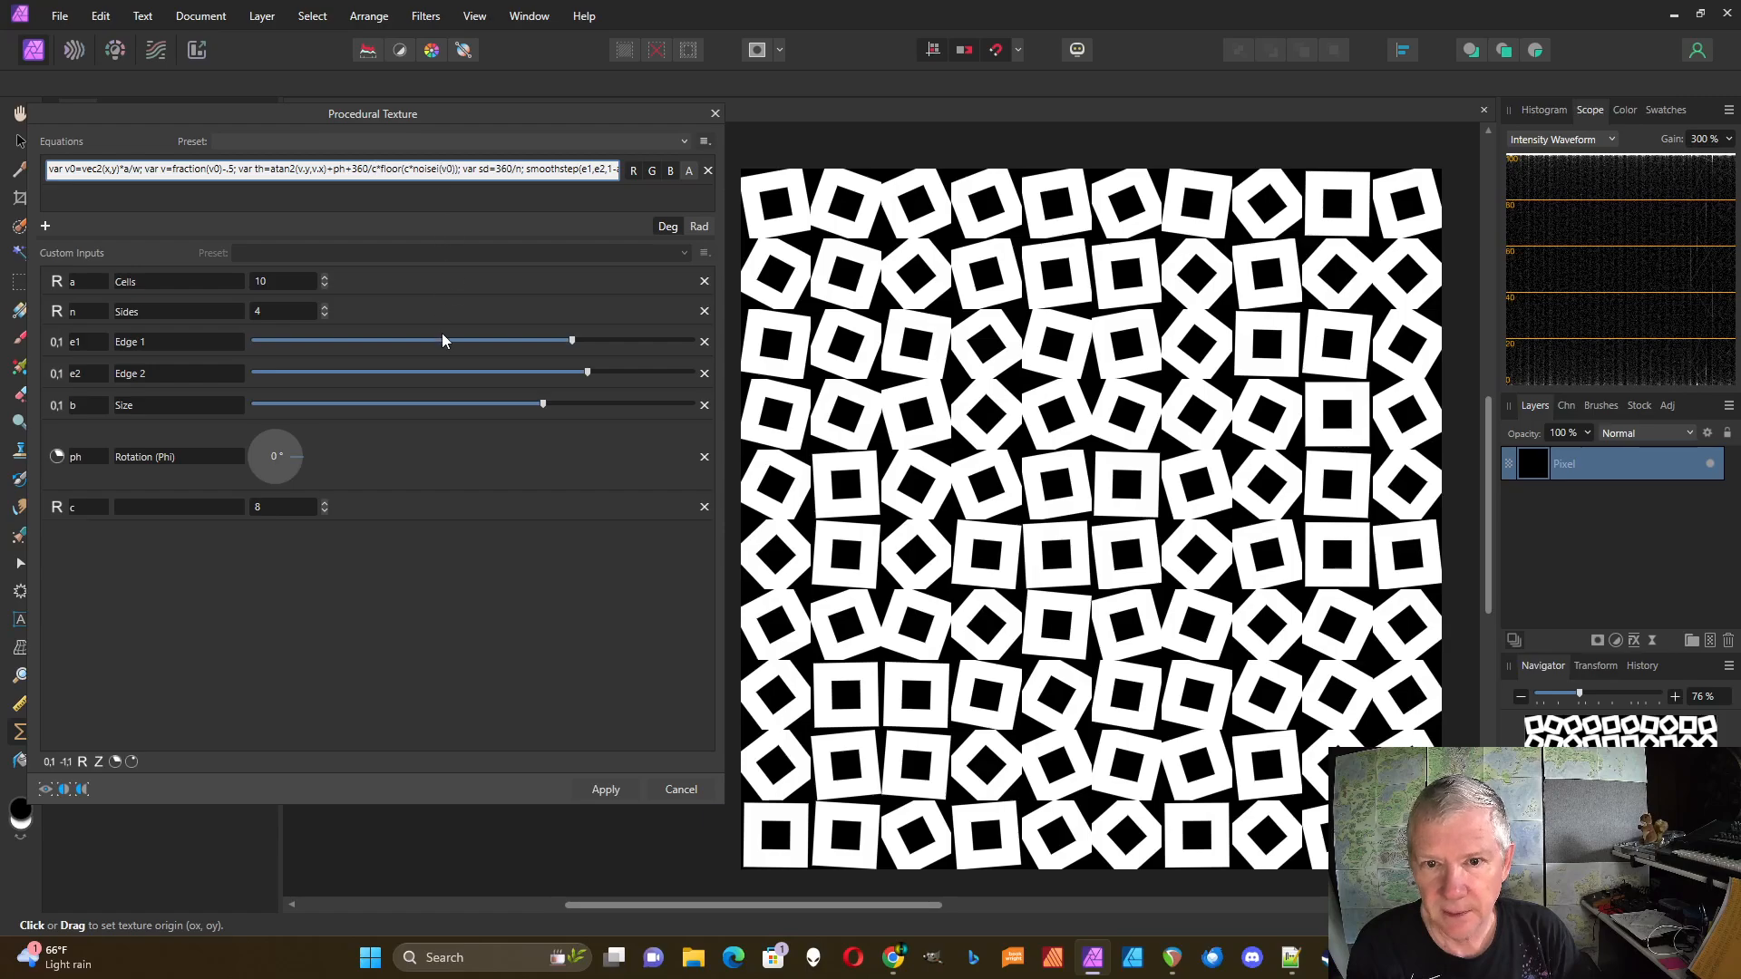
left_click(411, 576)
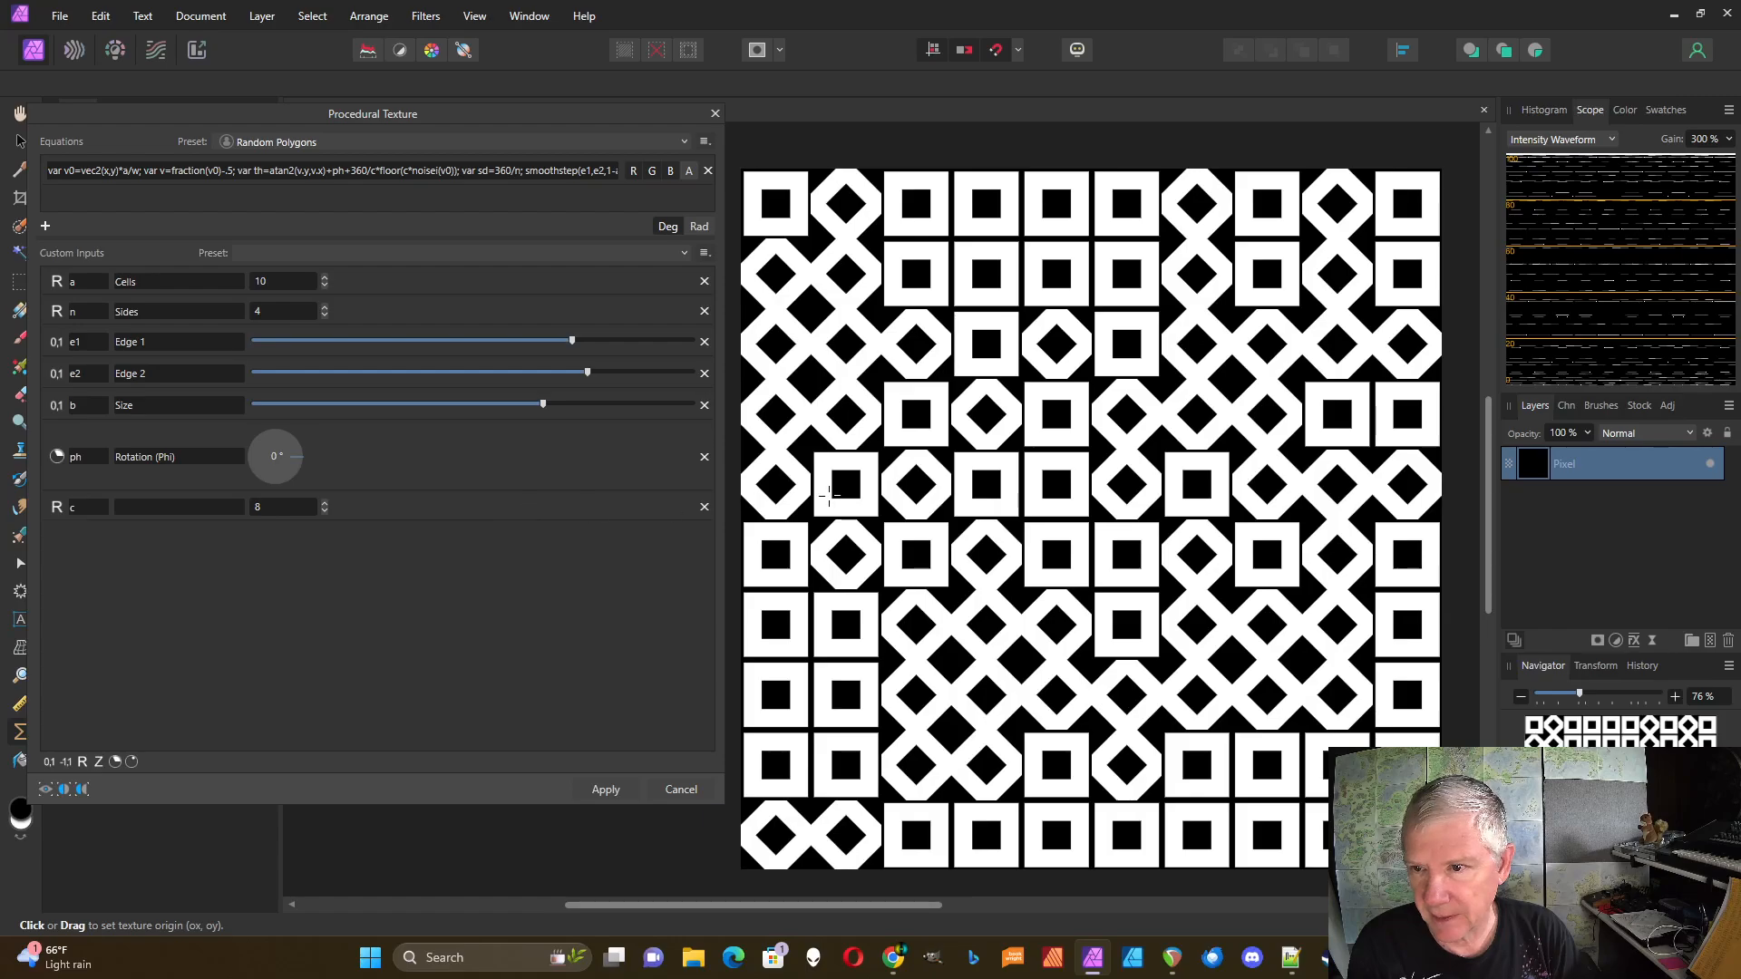
Step: Lower c to 4, raise Sides to 5, then drop c to 2
left_click(324, 511)
left_click(324, 510)
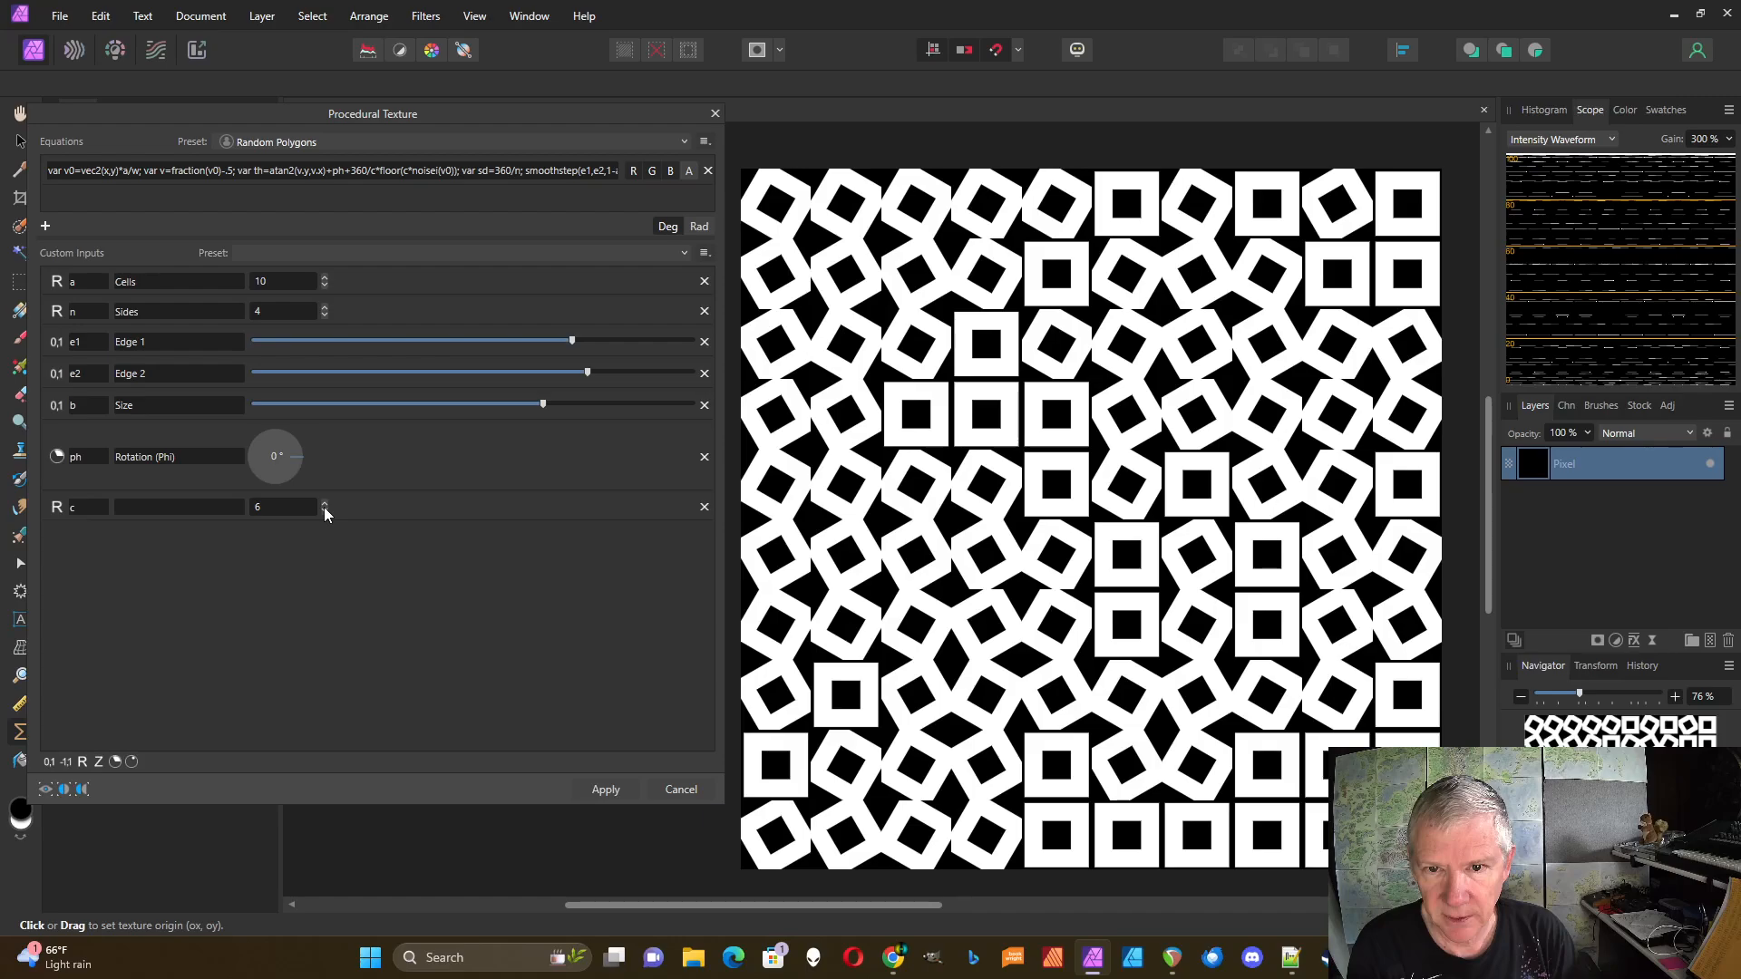
left_click(323, 511)
left_click(324, 511)
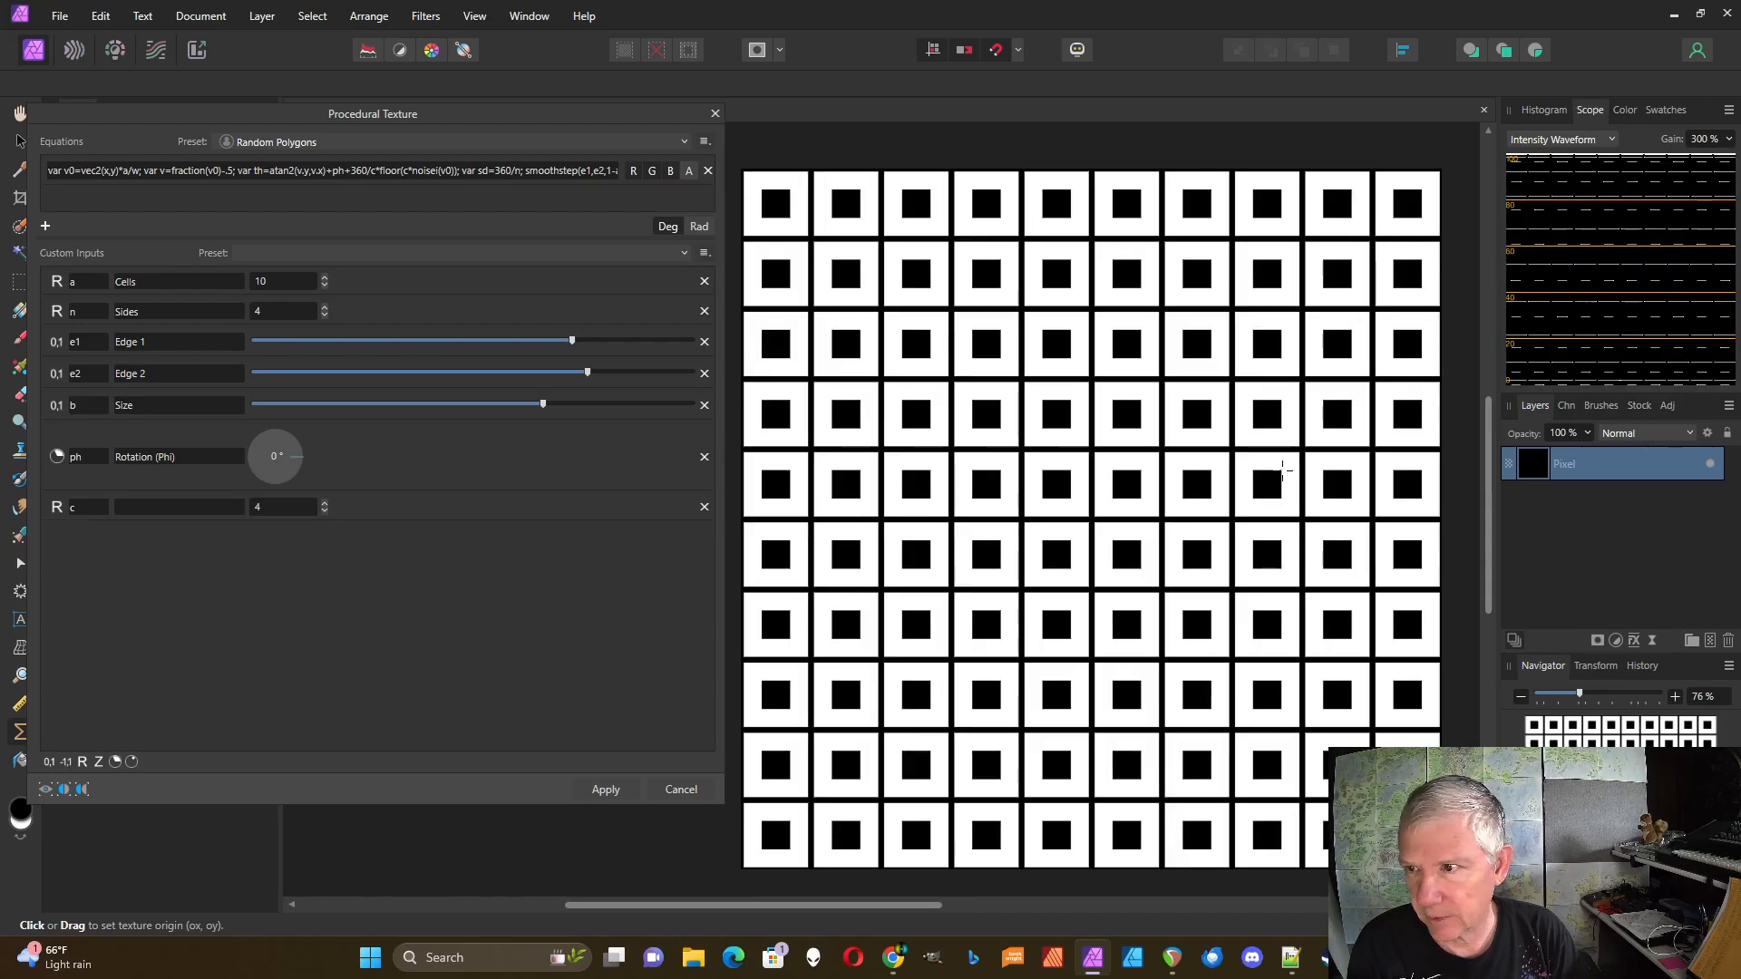
left_click(324, 306)
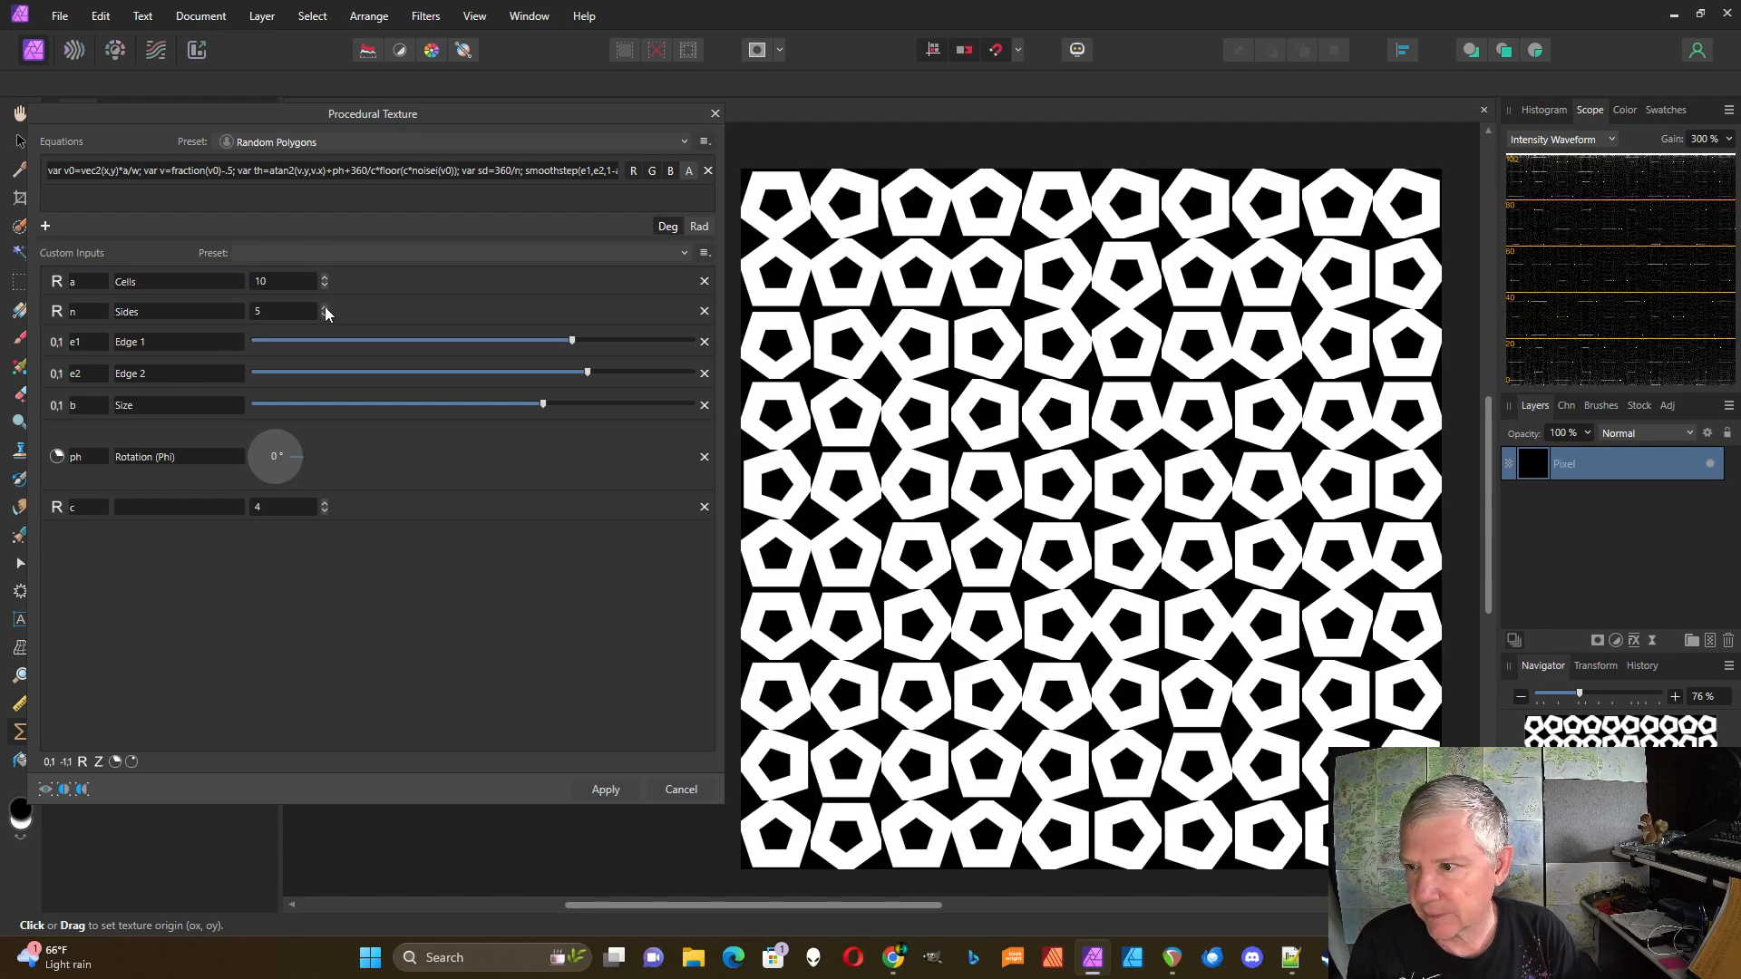
left_click(325, 511)
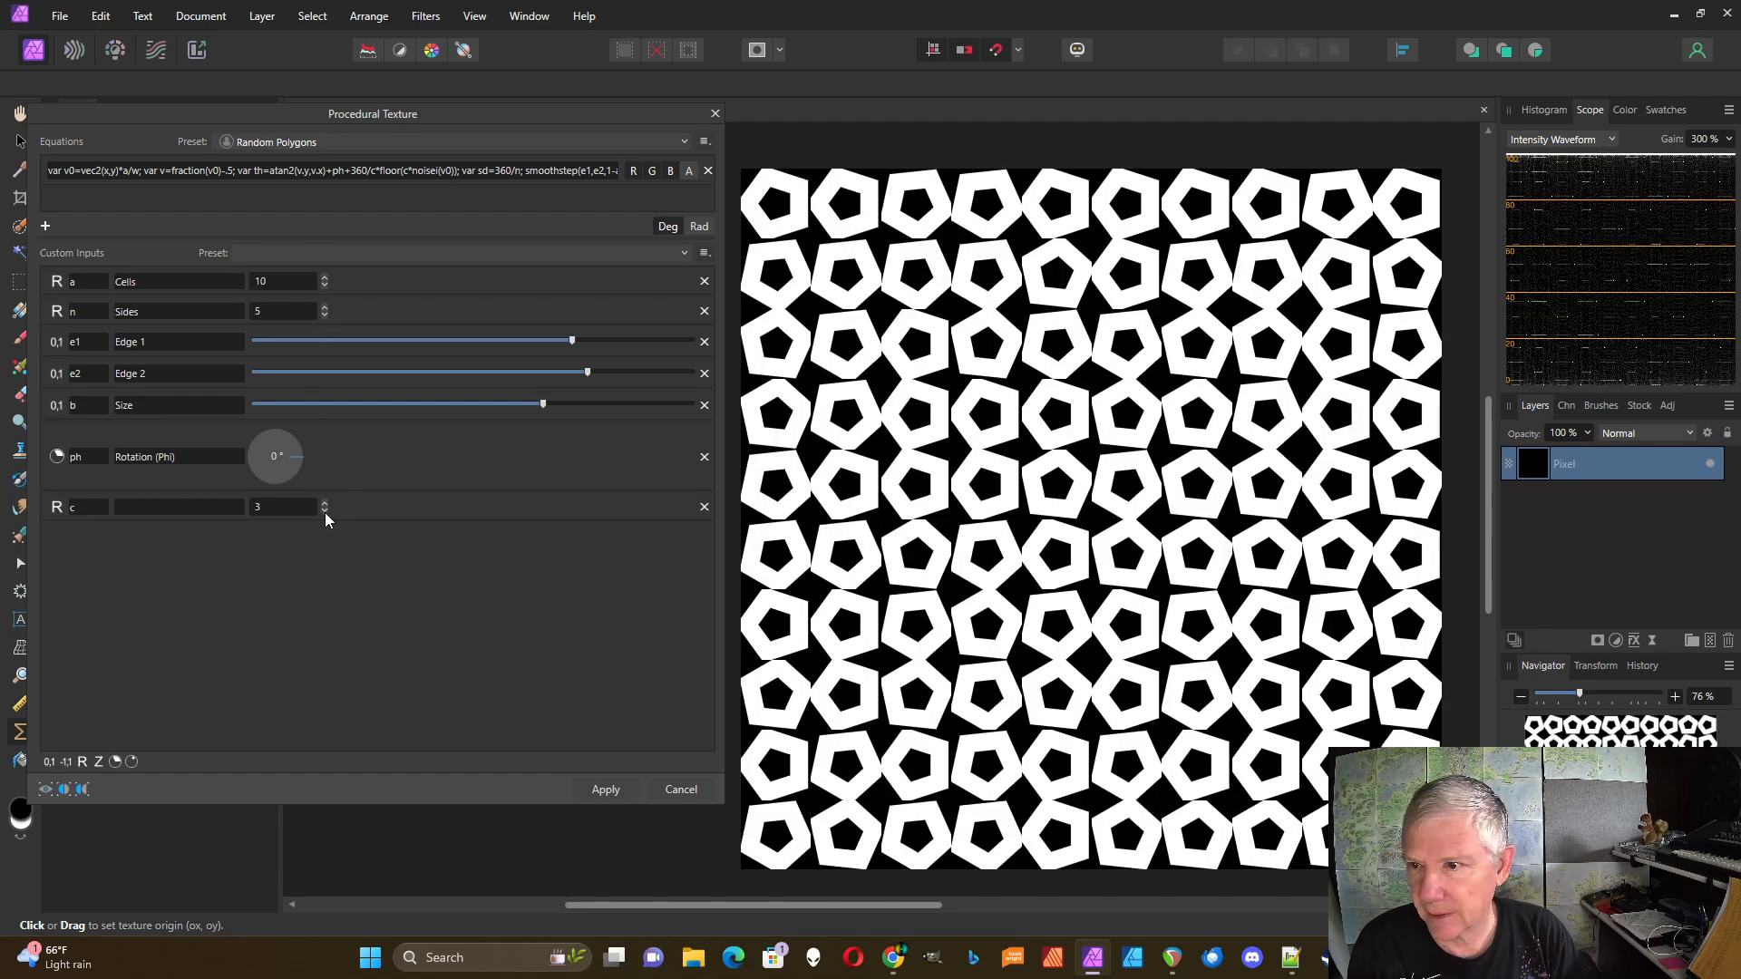
left_click(325, 513)
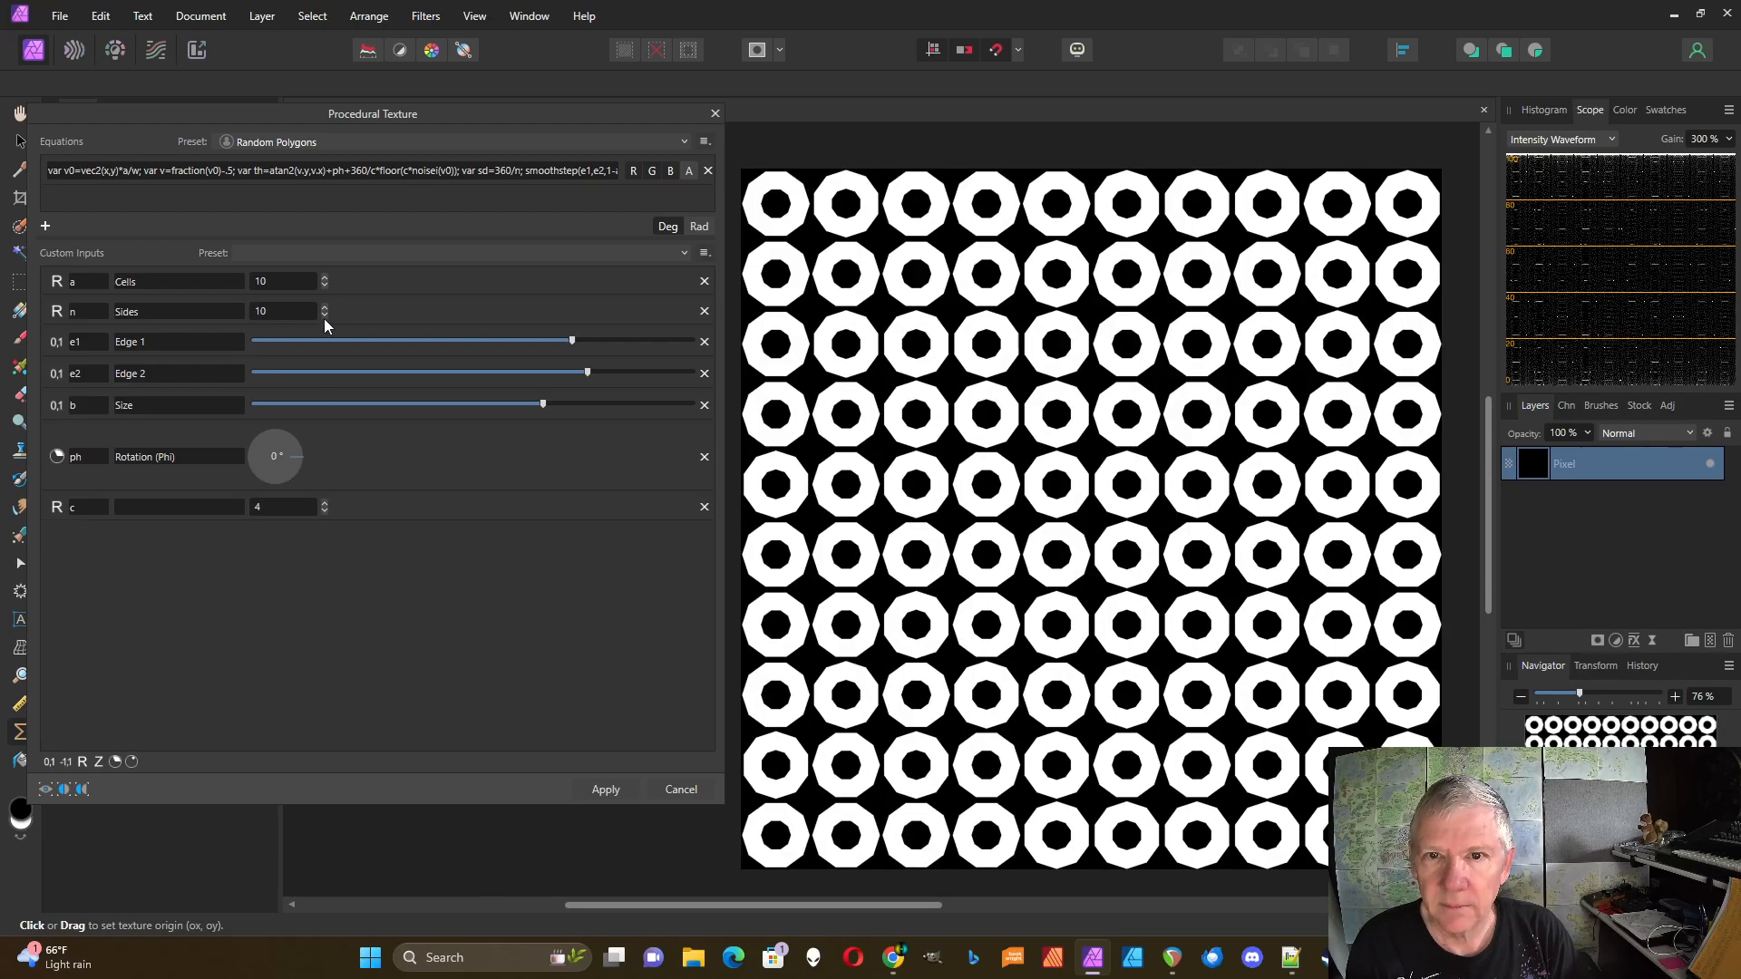
Step: Switch the polygons to six-sided hexagons and raise c for a regular lattice
left_click(325, 317)
left_click(325, 317)
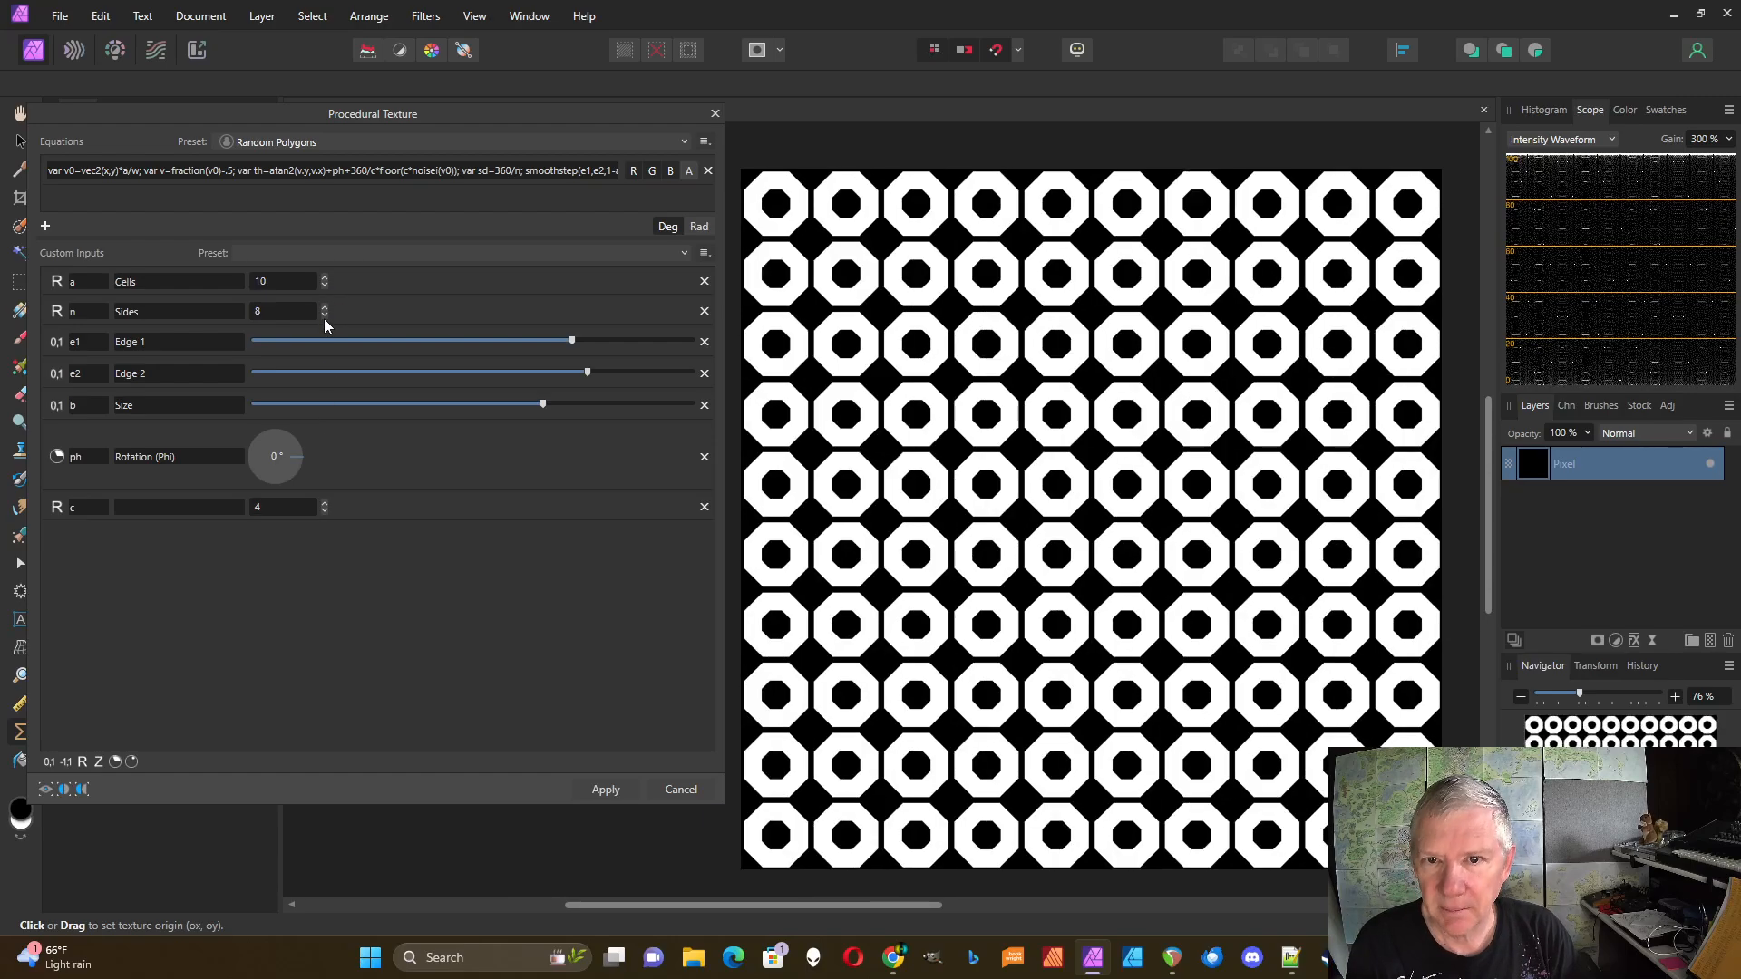
left_click(325, 318)
left_click(324, 317)
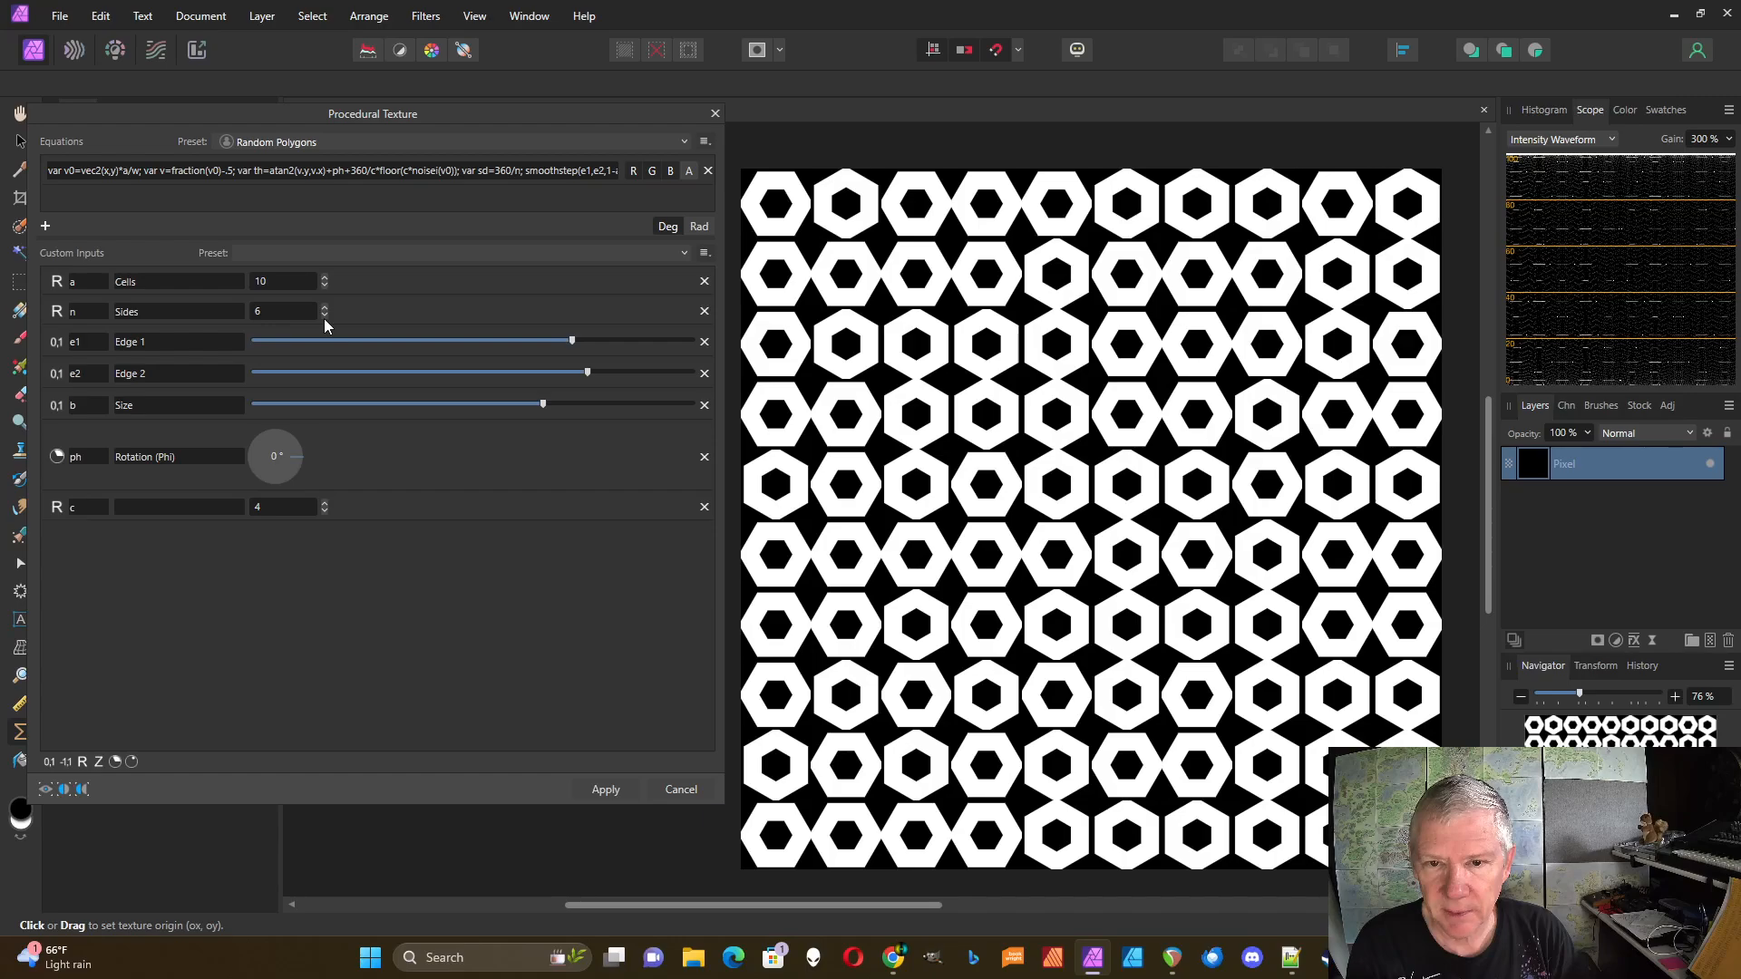
left_click(324, 503)
left_click(325, 502)
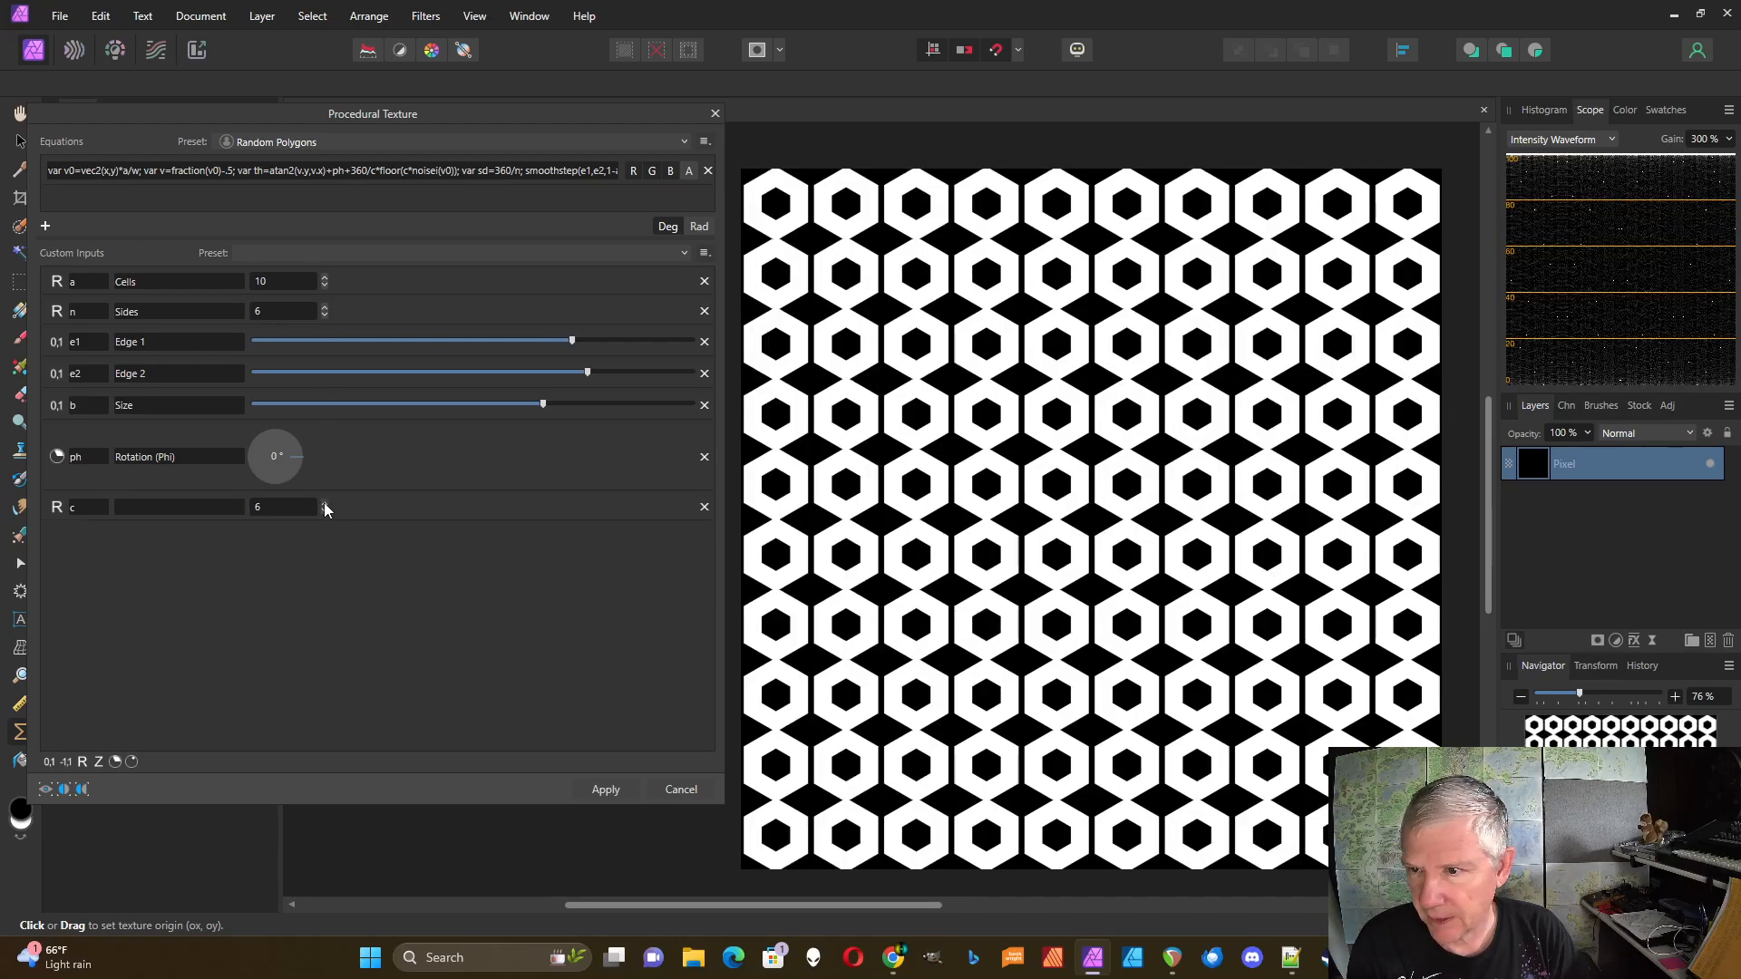
Step: Step c through 5, 7, 9, 10 and 12 to re-randomise the hexagon rotations
left_click(324, 511)
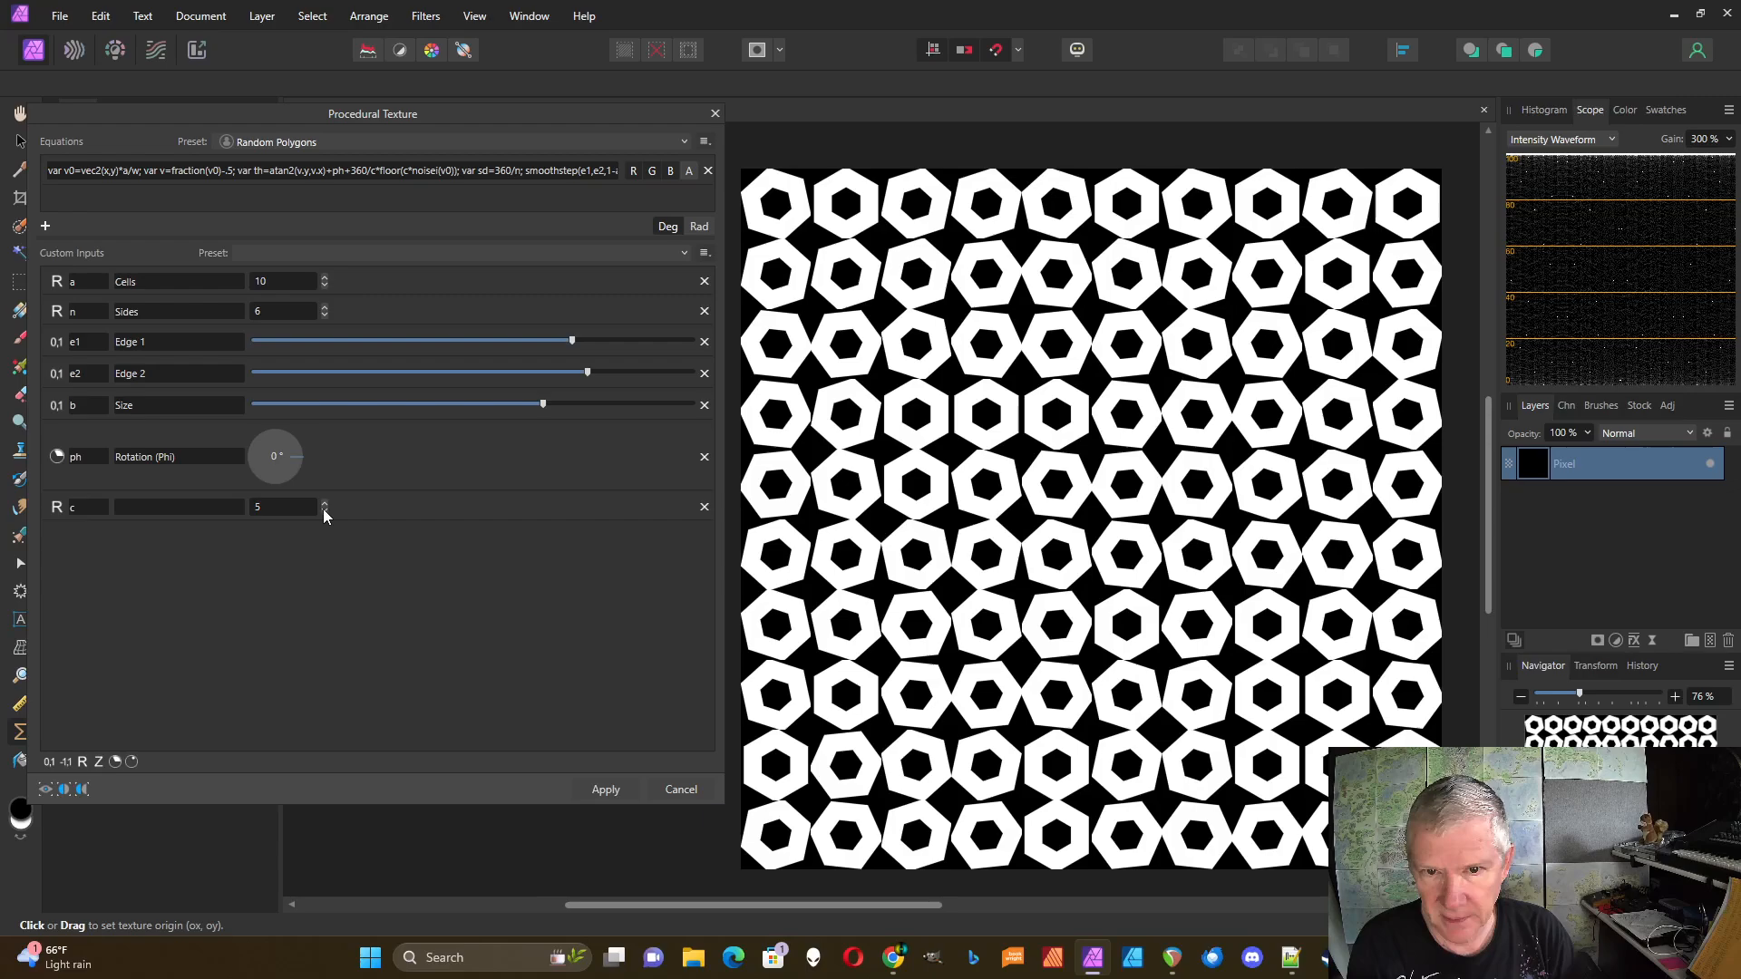
left_click(324, 501)
left_click(324, 501)
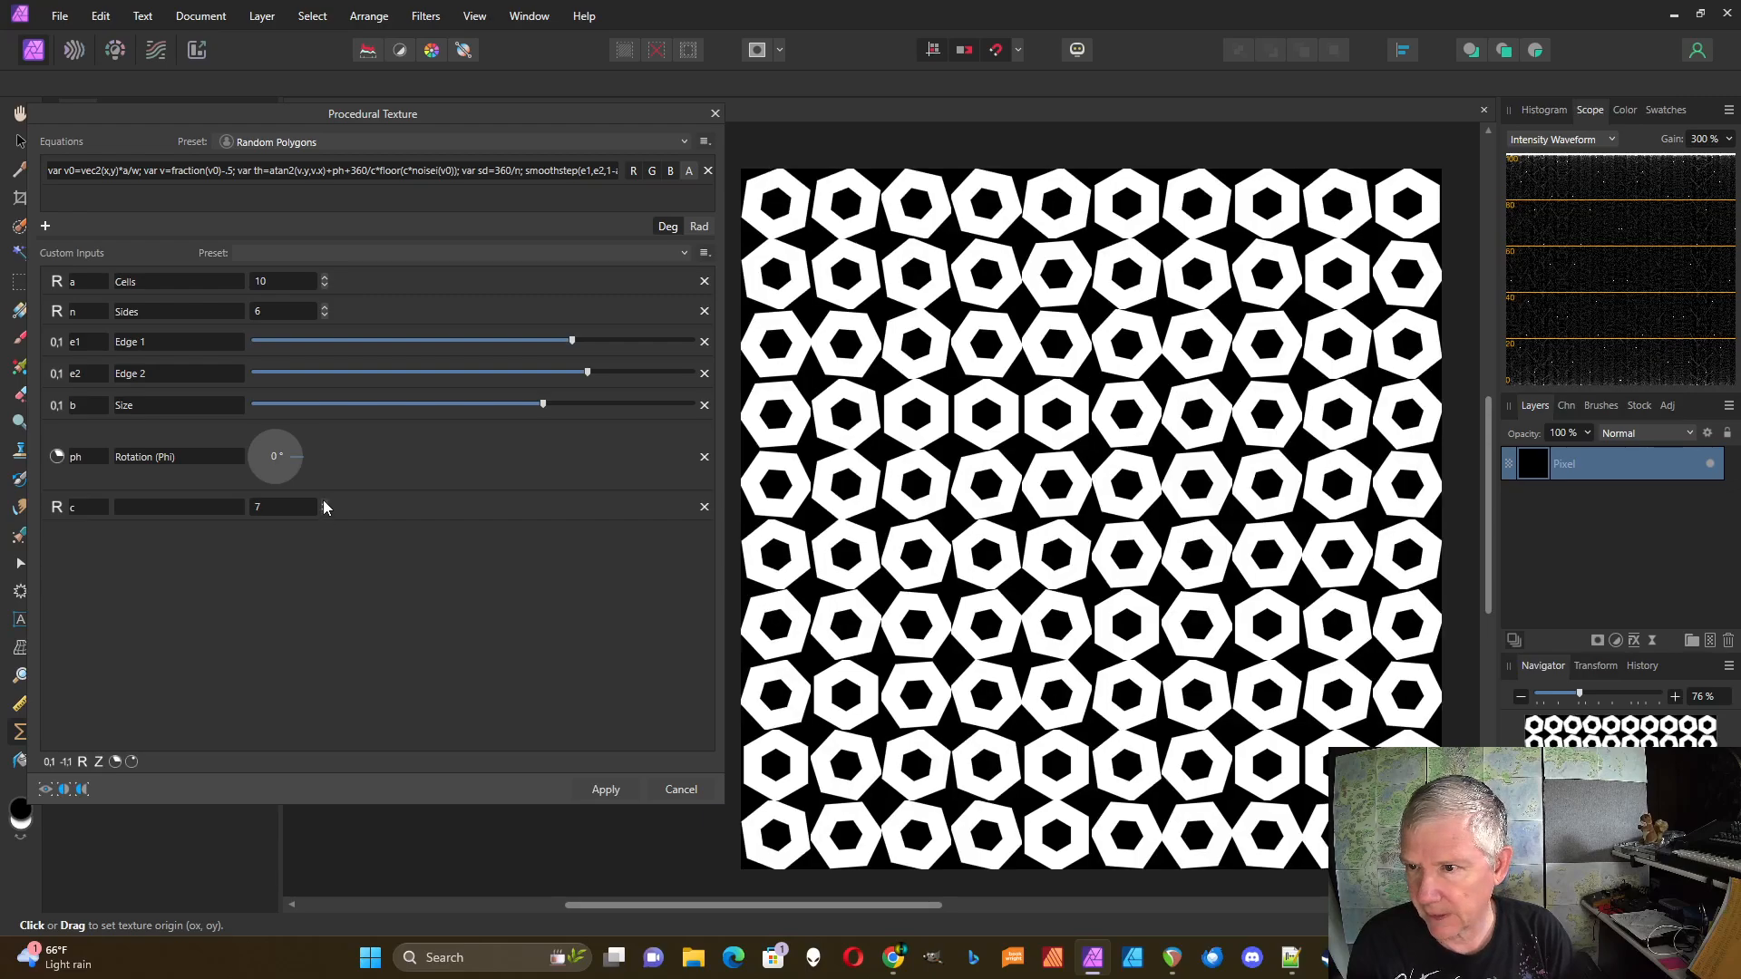
left_click(324, 501)
left_click(323, 502)
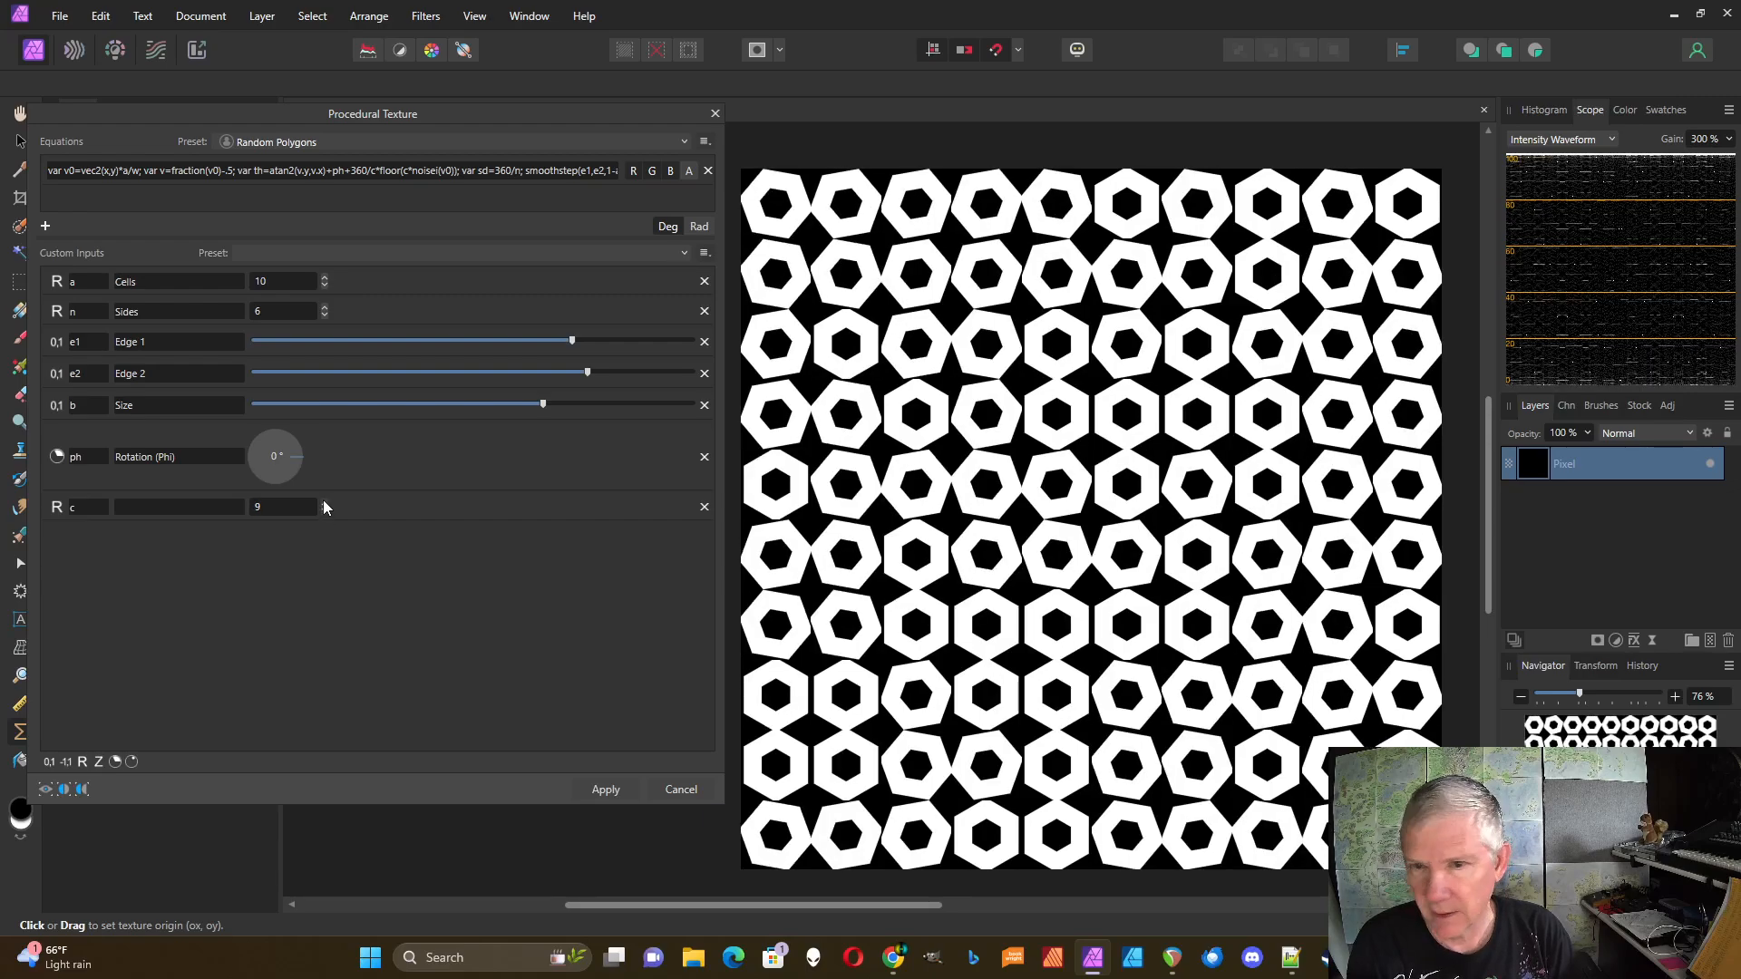
left_click(324, 501)
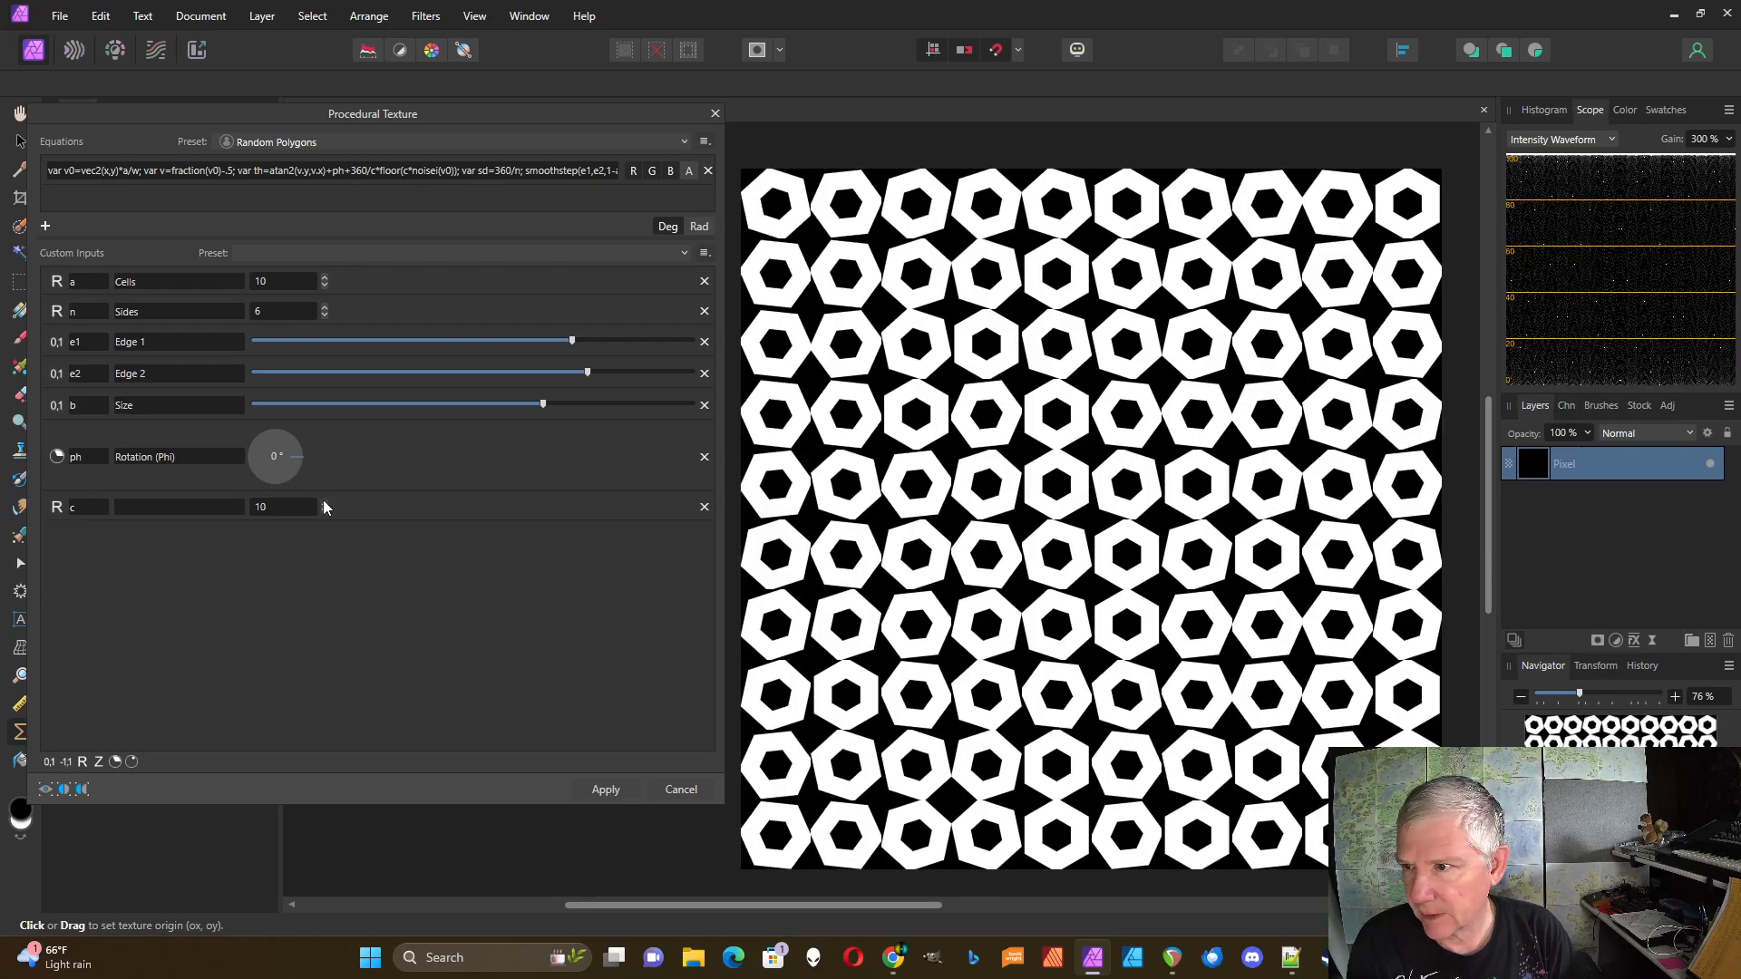
left_click(324, 501)
left_click(324, 501)
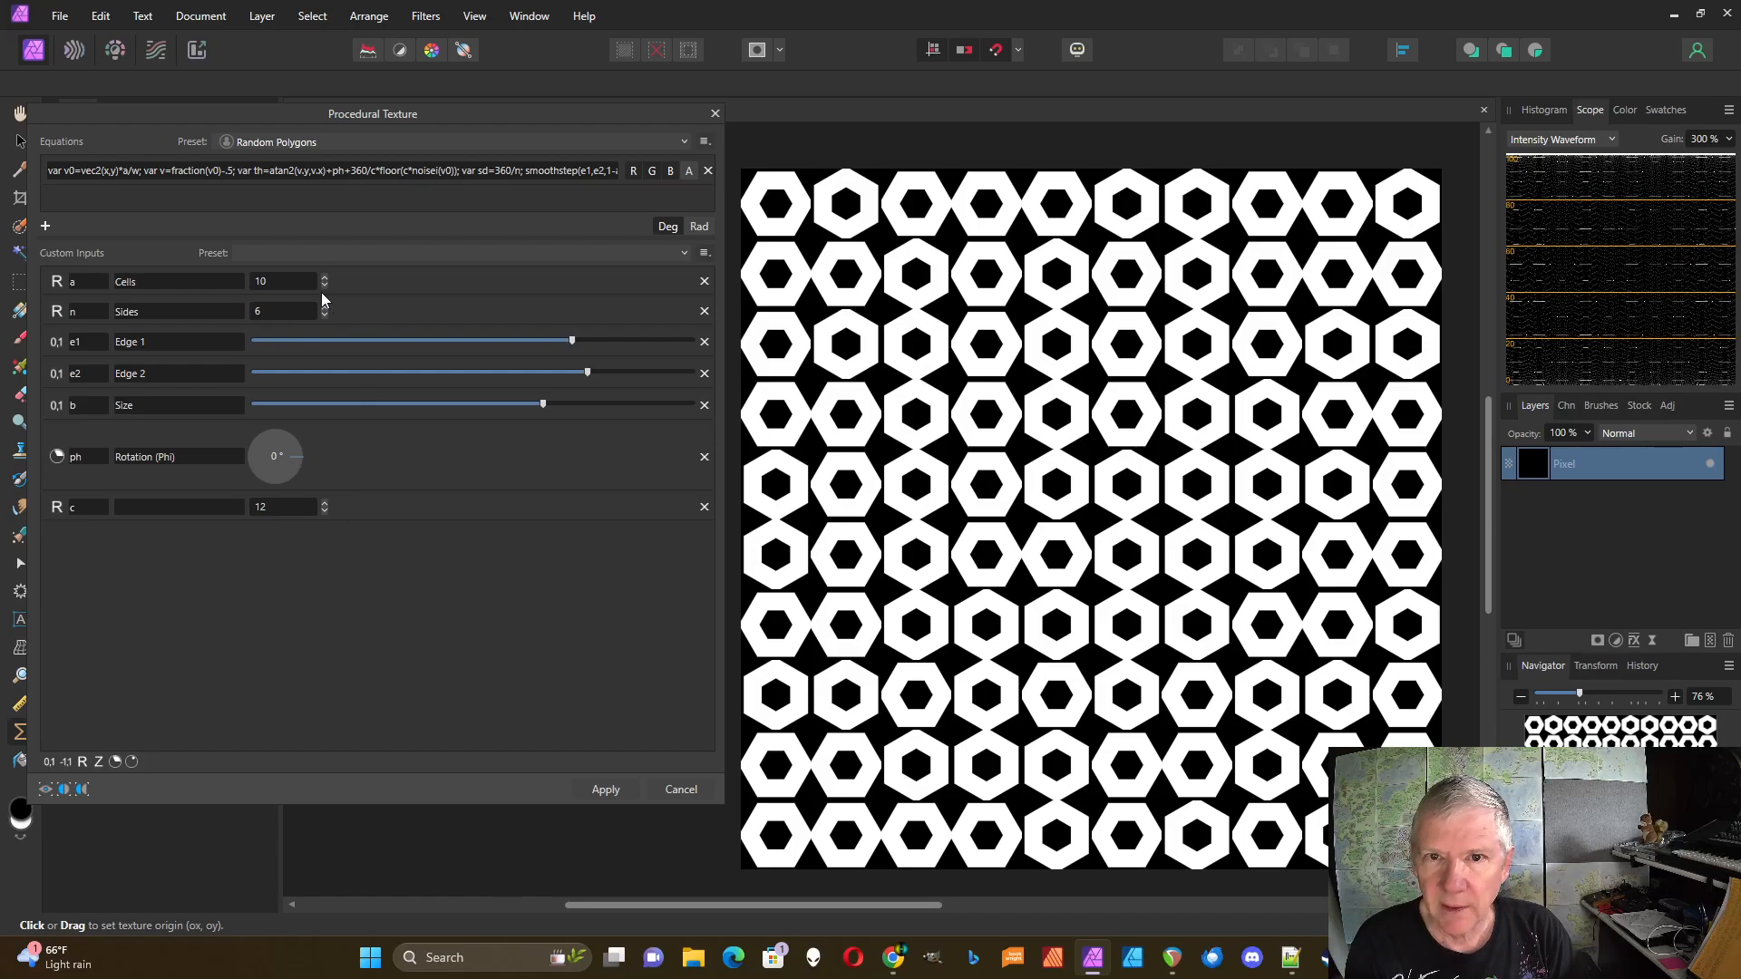
Step: Switch to five-sided pentagons and vary c from 10 up to 15
left_click(325, 314)
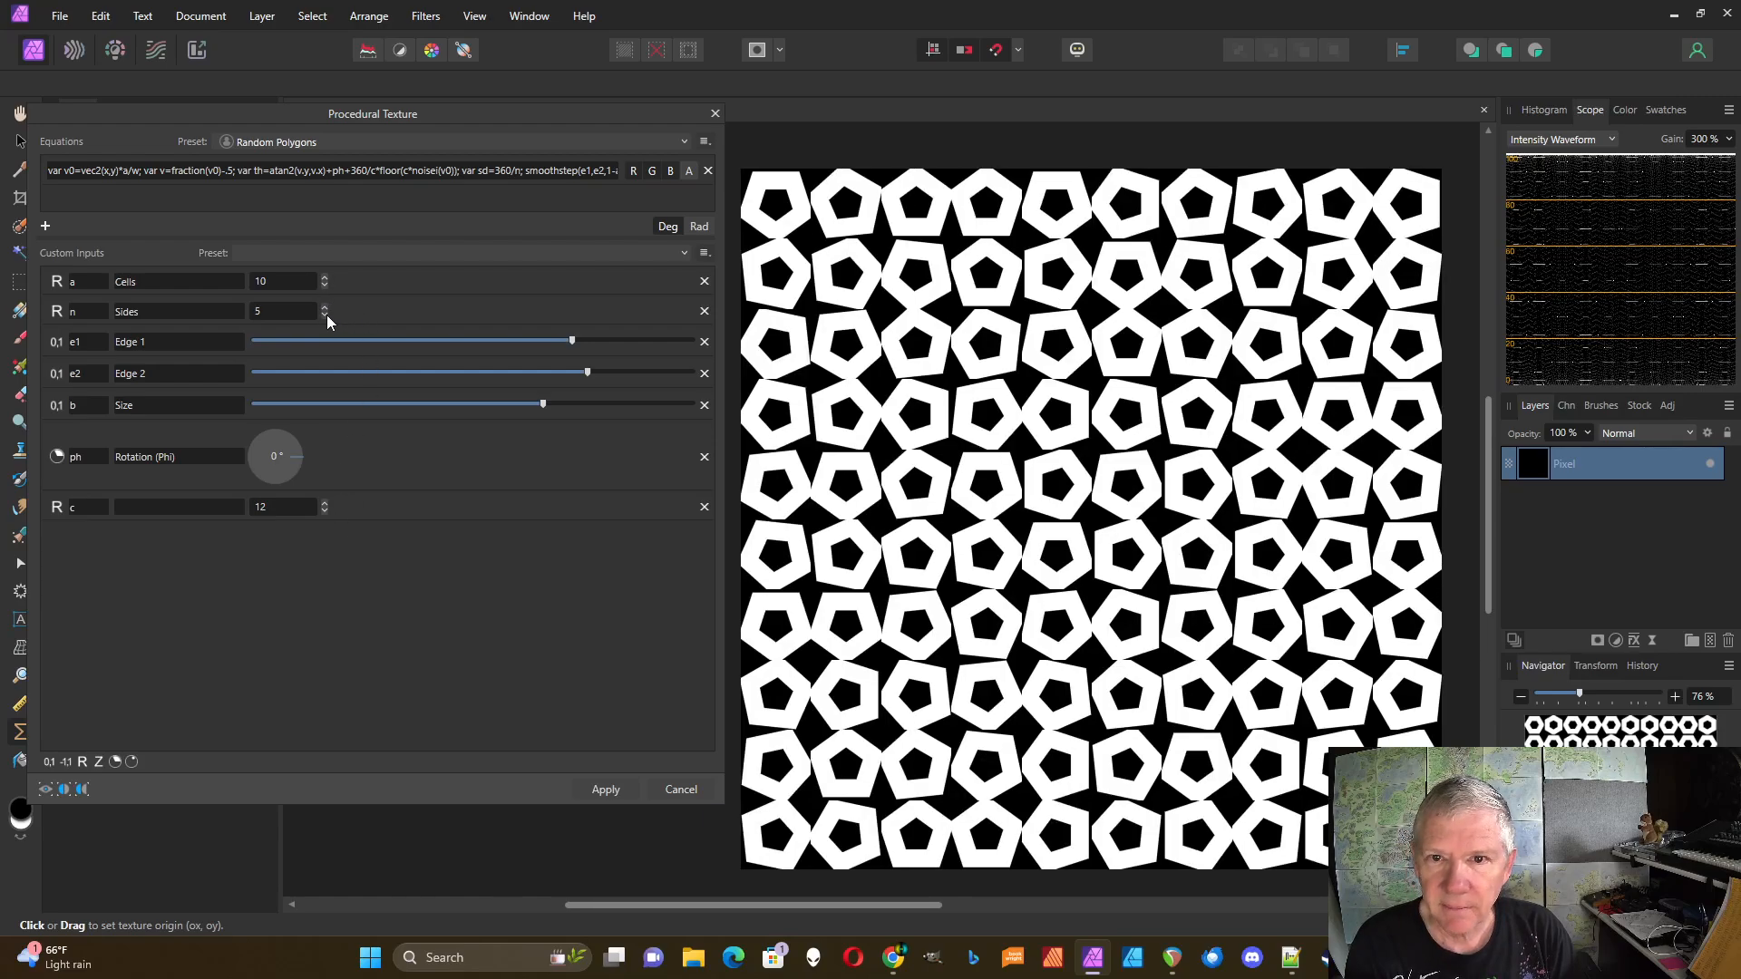
left_click(325, 511)
left_click(325, 511)
left_click(324, 511)
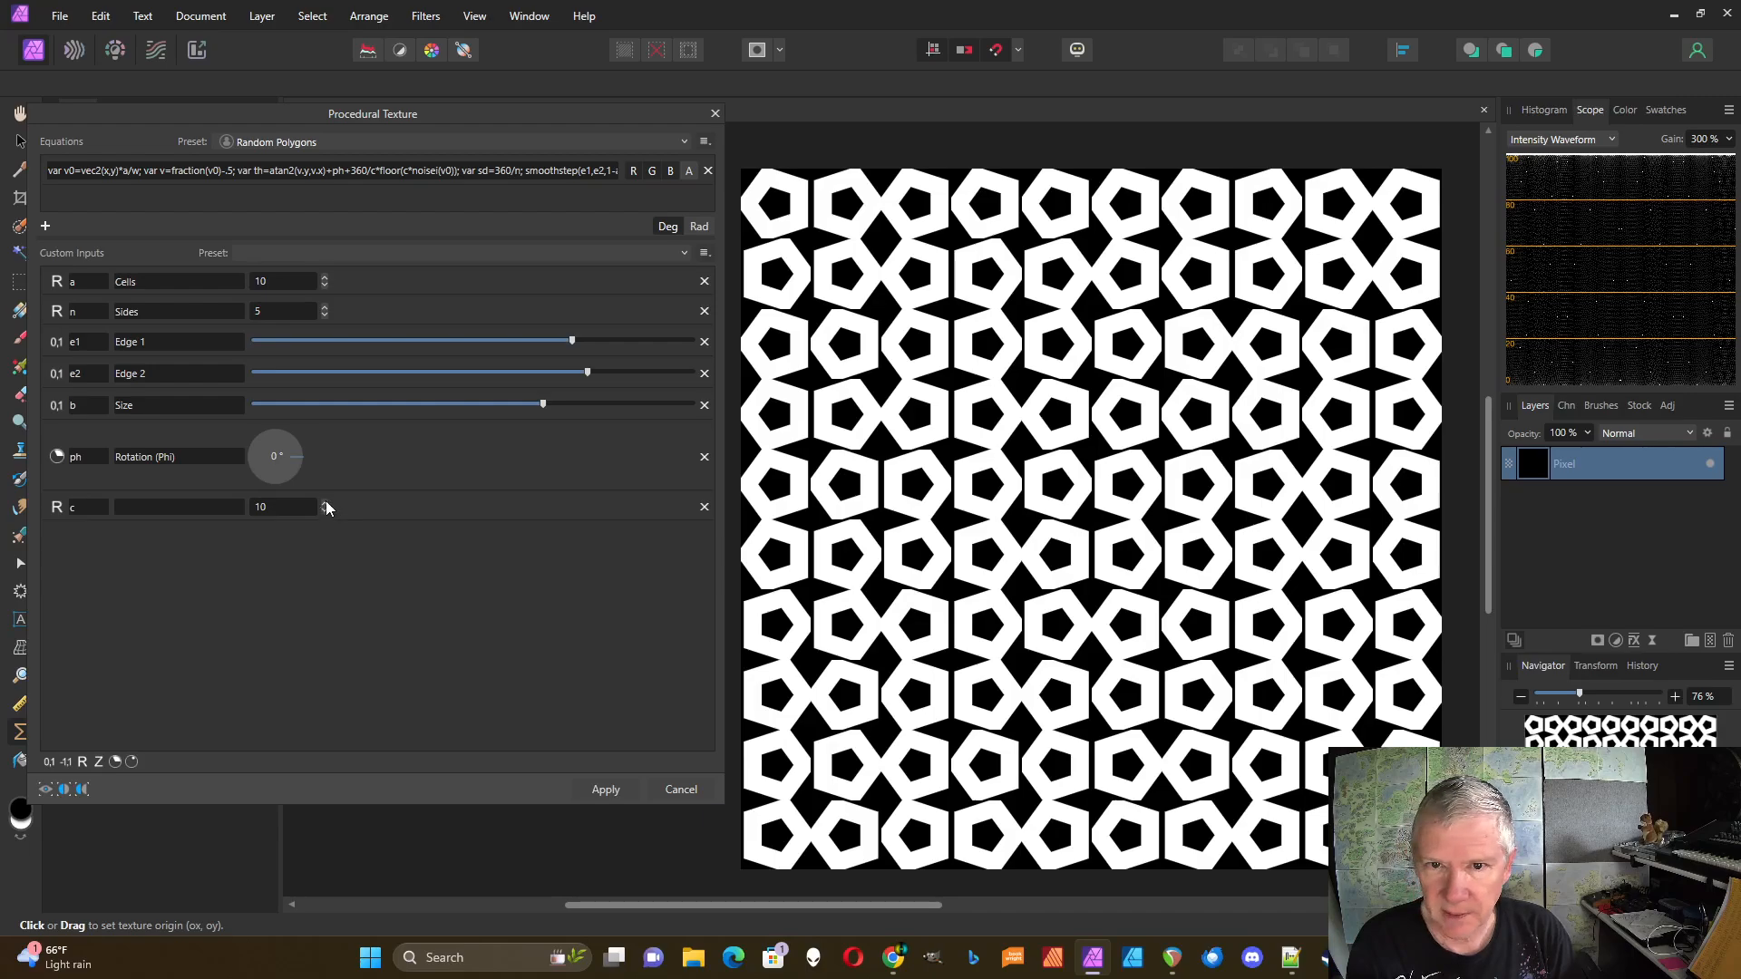
left_click(324, 502)
left_click(325, 502)
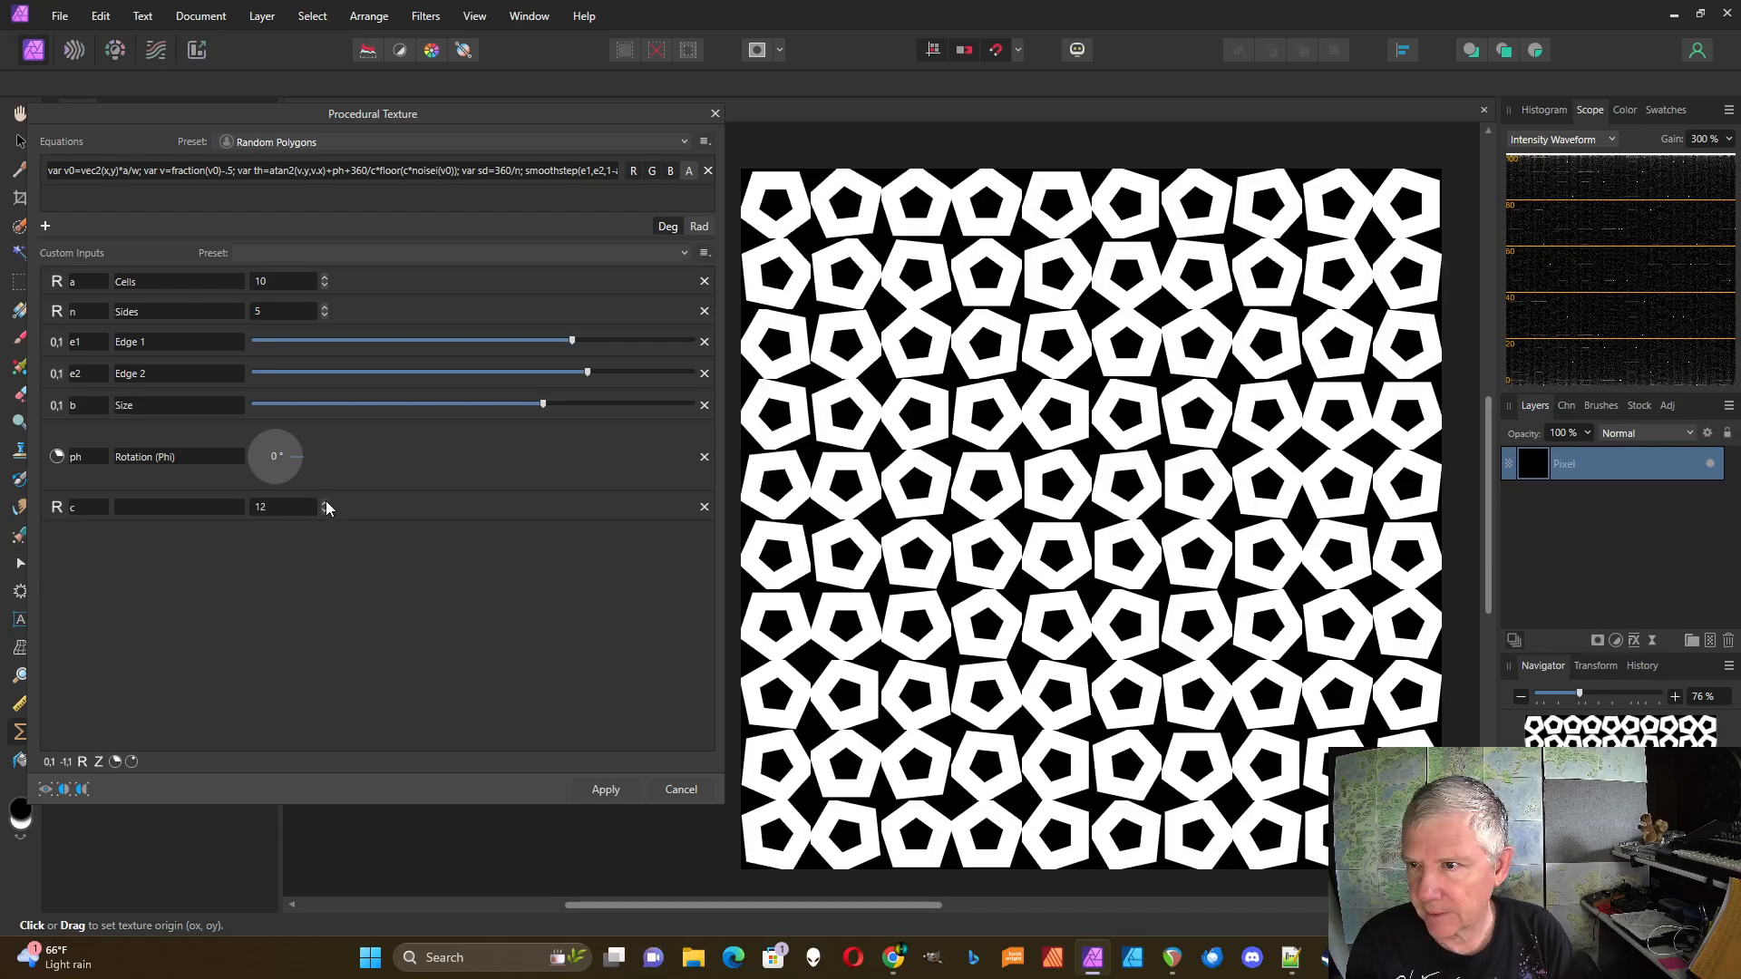
left_click(325, 503)
left_click(324, 502)
left_click(325, 502)
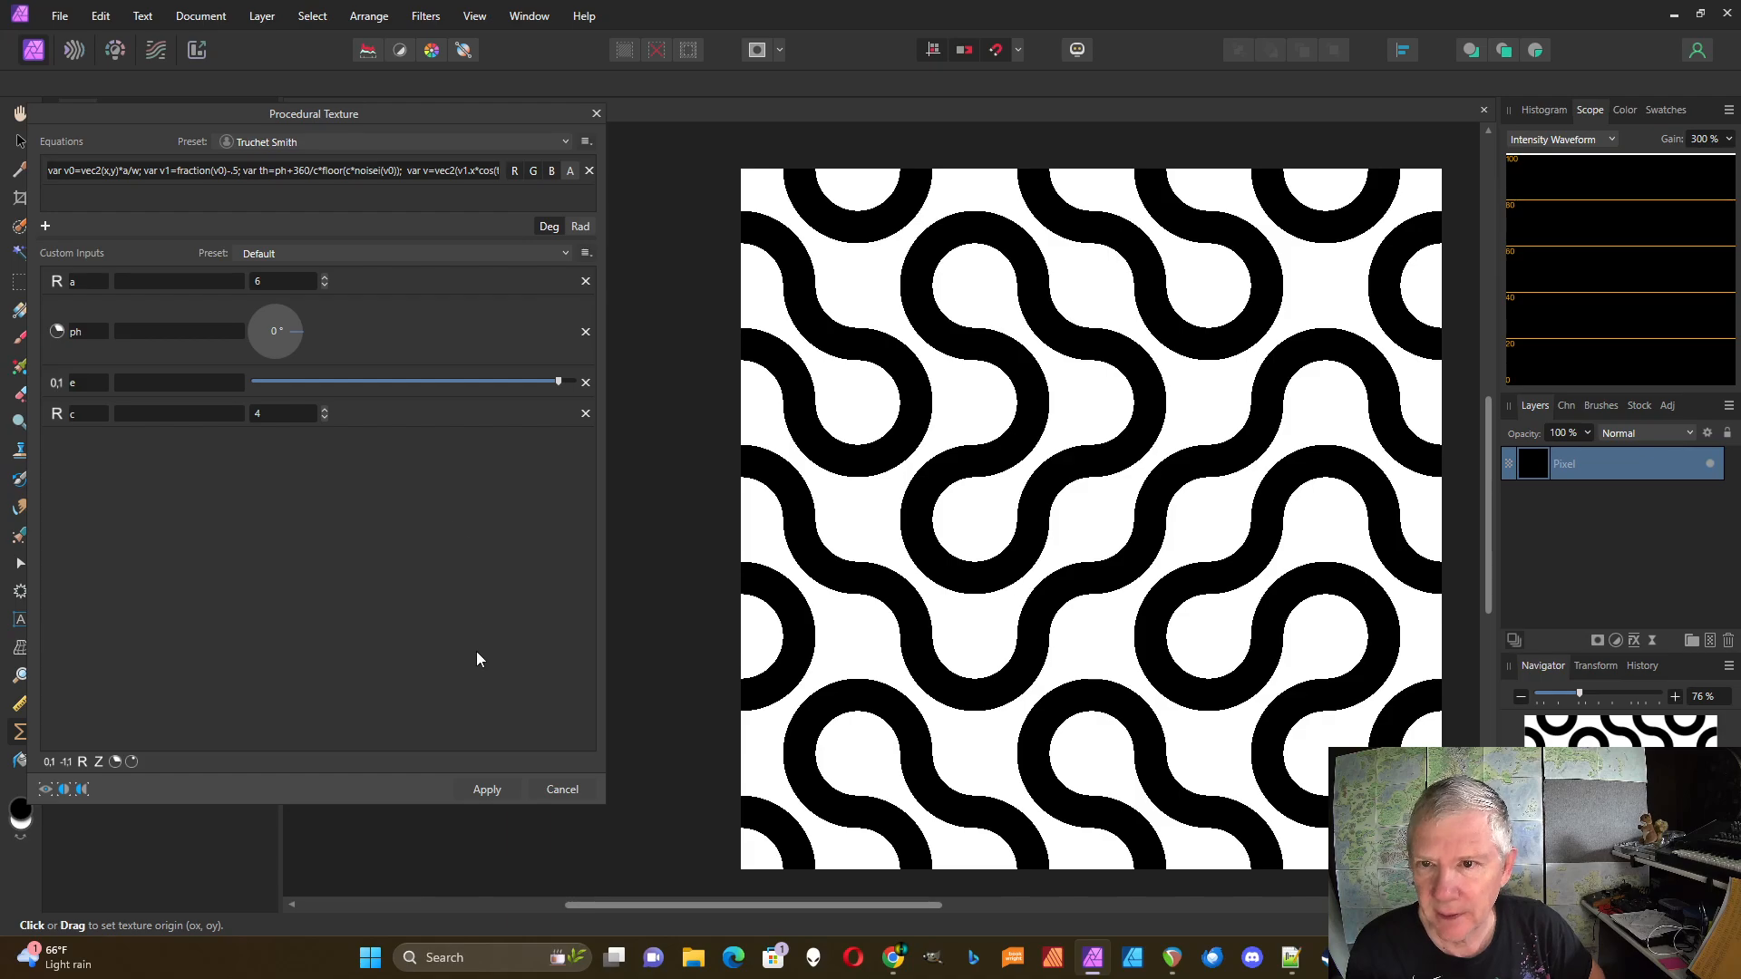
Step: Raise the Truchet Smith input a up to 22 for a finer pattern
left_click(324, 277)
left_click(325, 277)
left_click(324, 277)
left_click(325, 277)
left_click(325, 277)
left_click(325, 277)
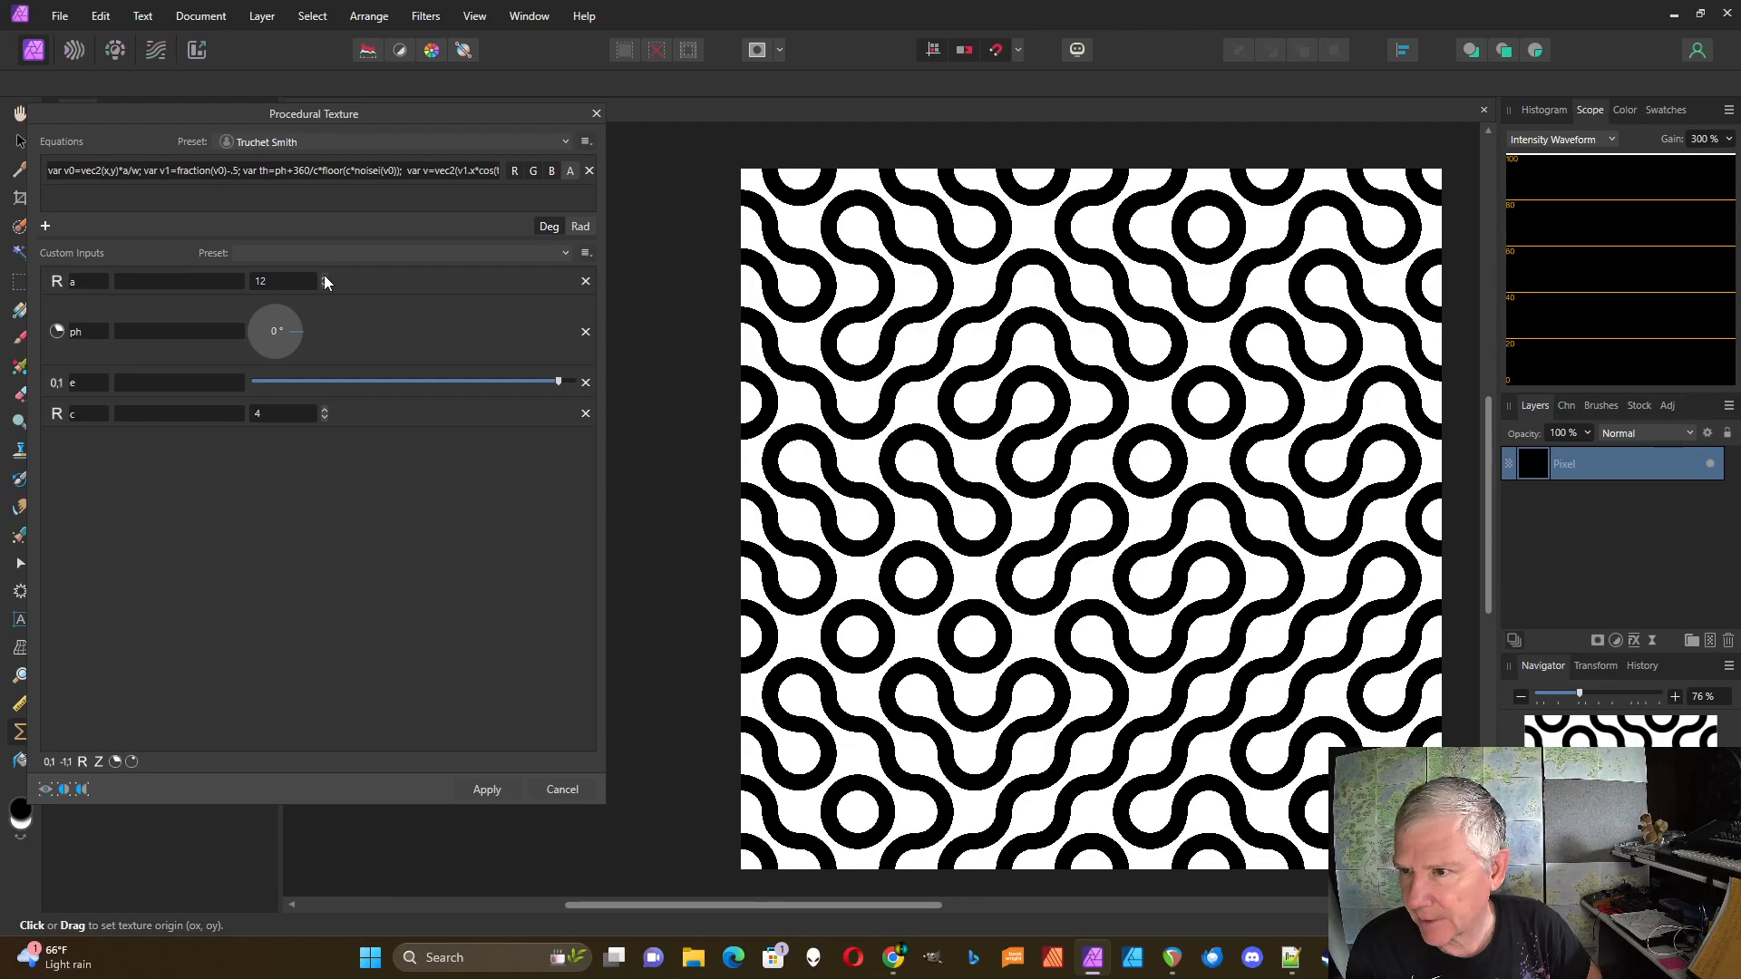
left_click(325, 276)
left_click(324, 277)
left_click(324, 276)
left_click(324, 277)
left_click(325, 277)
left_click(324, 277)
left_click(324, 276)
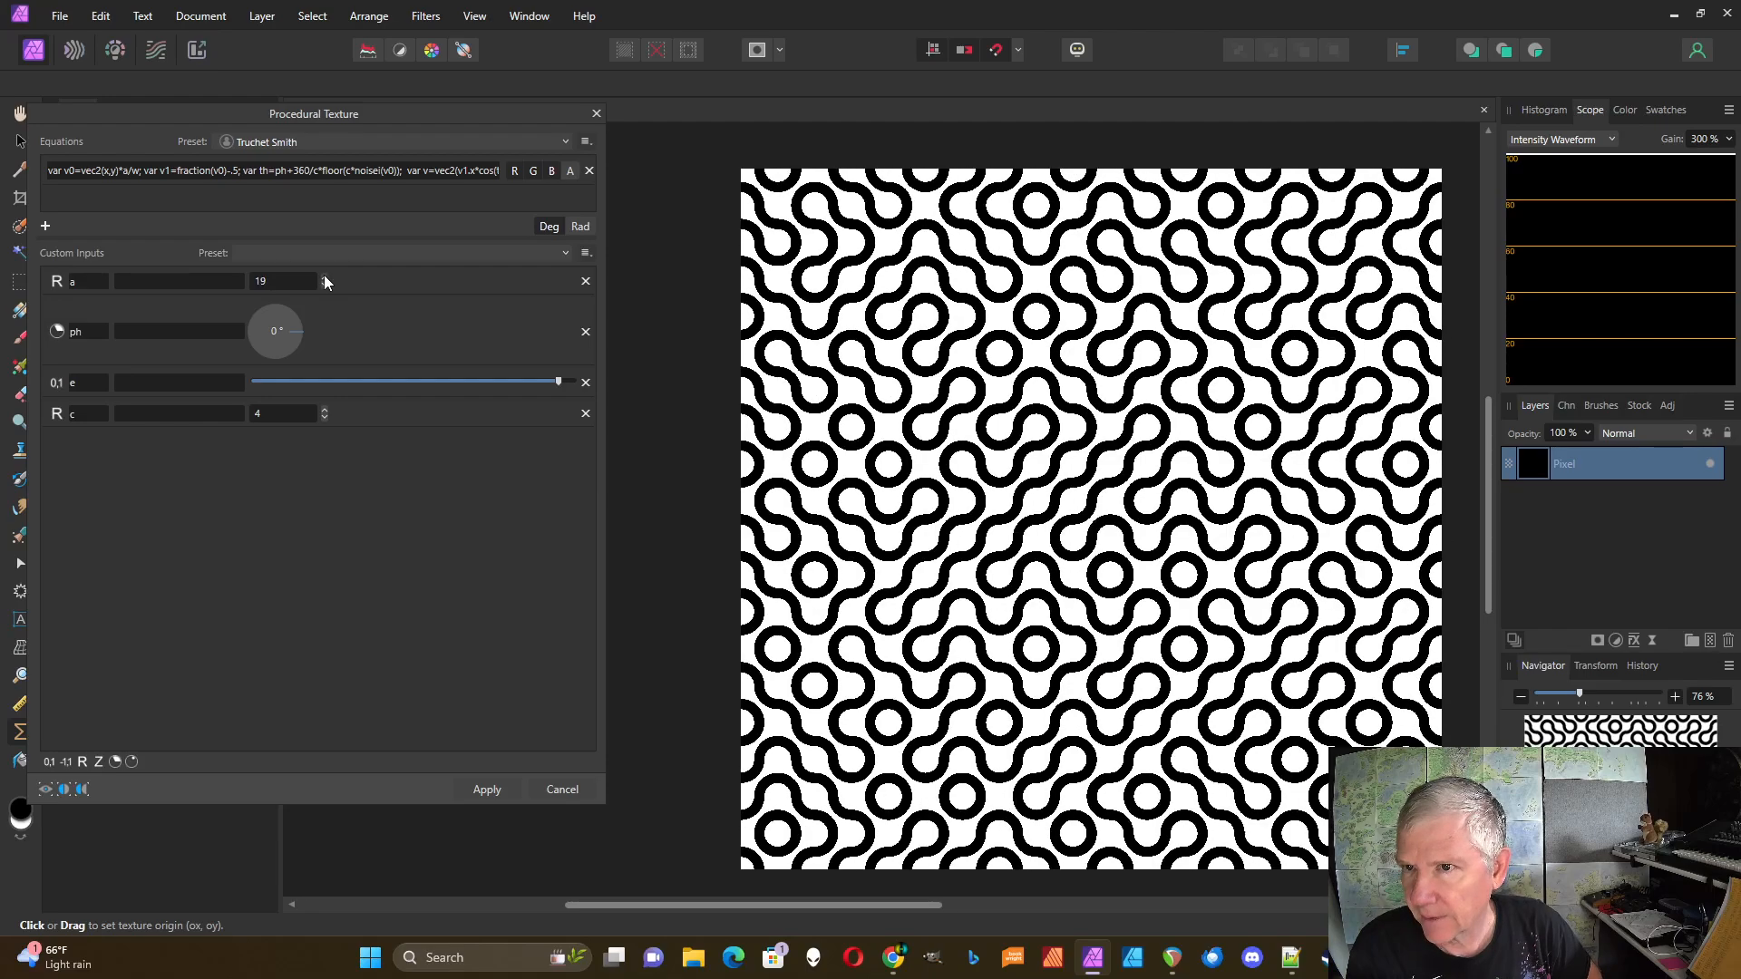
left_click(325, 277)
left_click(324, 276)
left_click(325, 276)
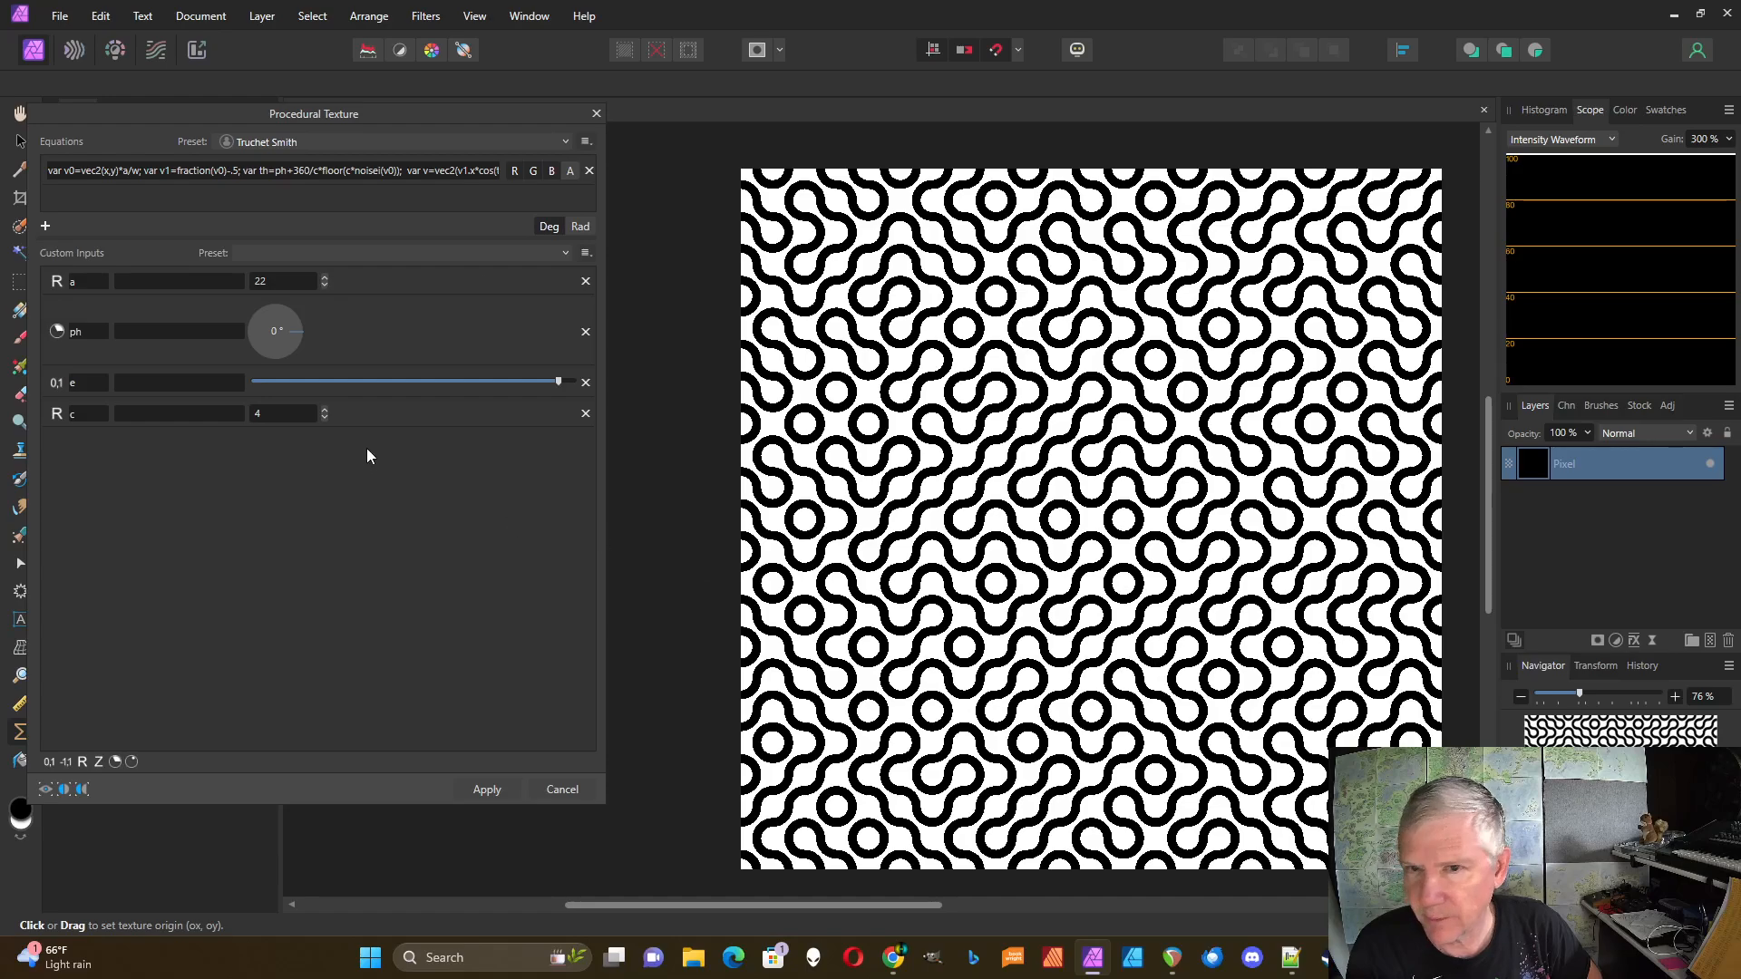
Step: Lower a back down to 2 so only a few broad curved bands remain
left_click(324, 284)
left_click(324, 284)
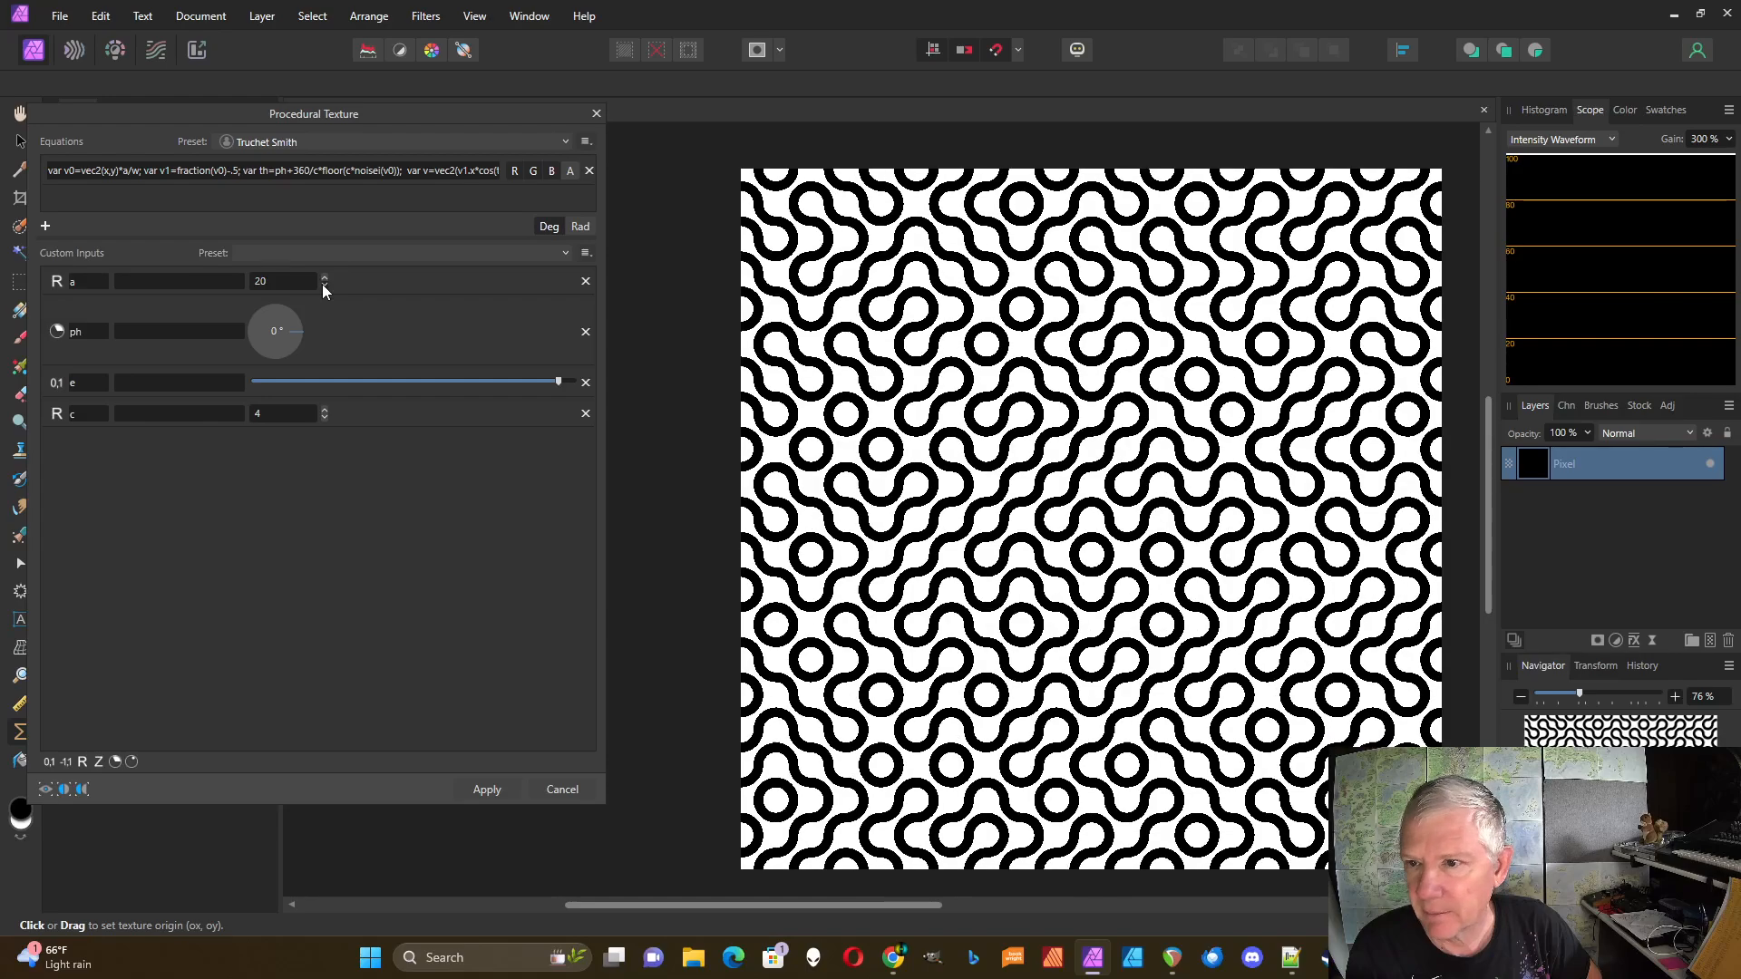
left_click(323, 285)
left_click(323, 284)
left_click(324, 285)
left_click(324, 285)
left_click(324, 285)
left_click(323, 285)
left_click(324, 284)
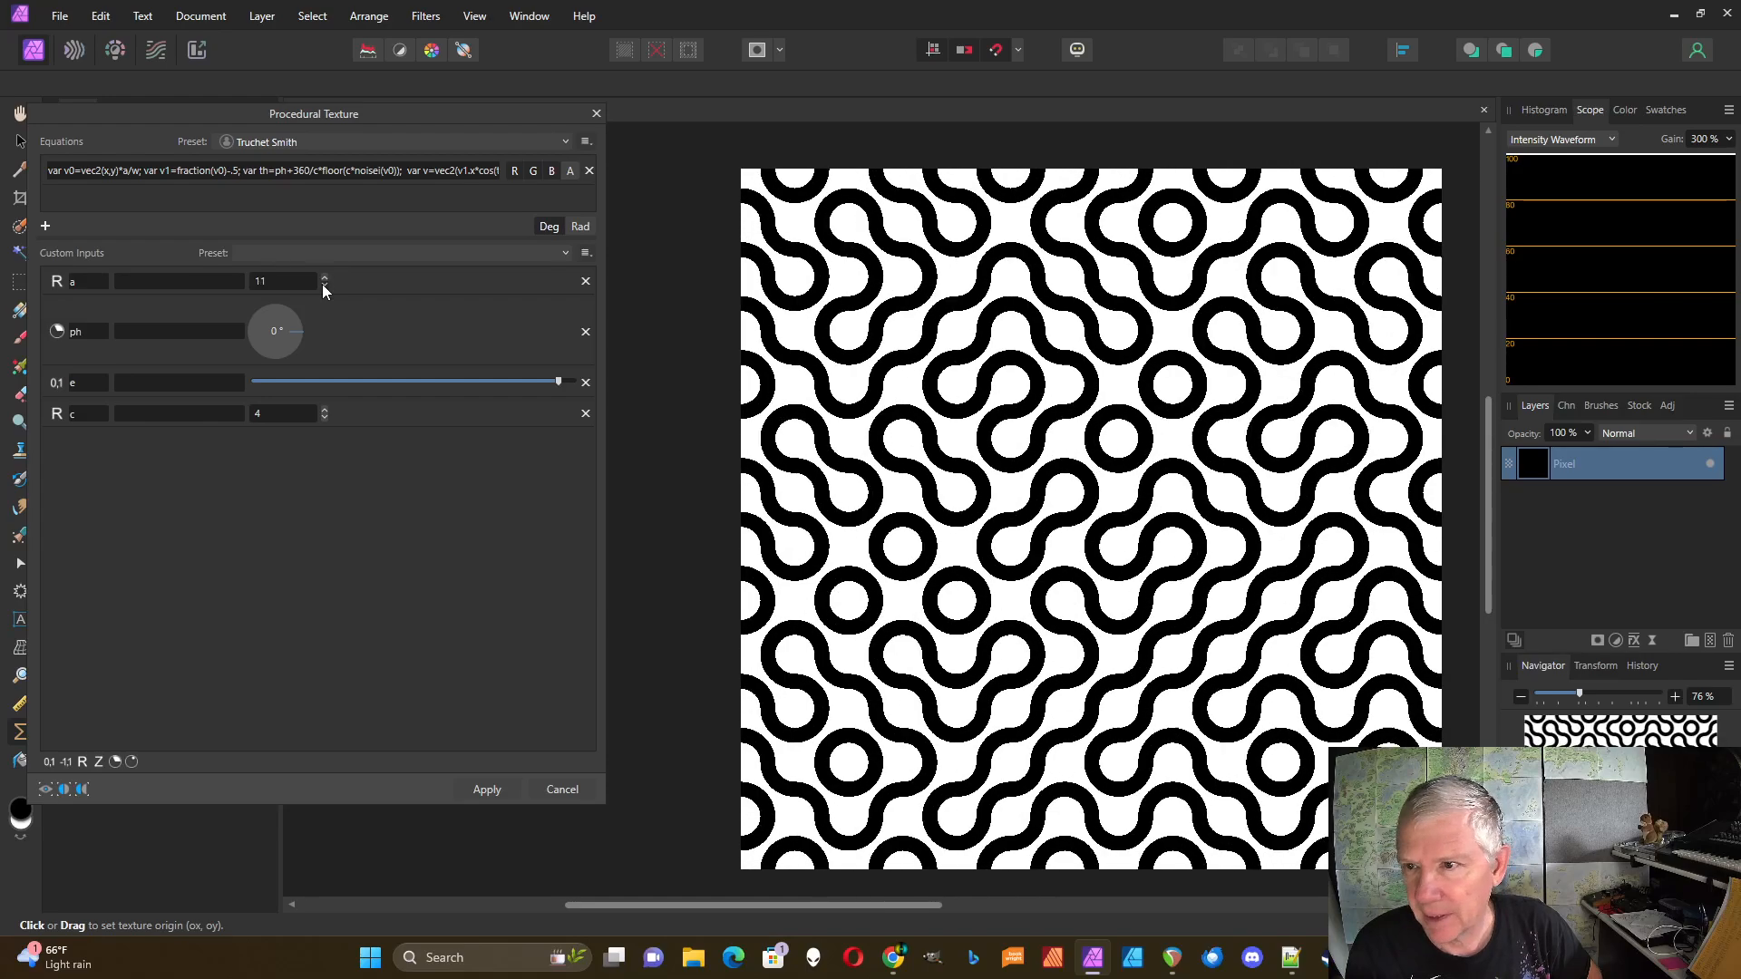
left_click(323, 285)
left_click(324, 285)
left_click(323, 284)
left_click(324, 284)
left_click(324, 285)
left_click(323, 285)
left_click(324, 285)
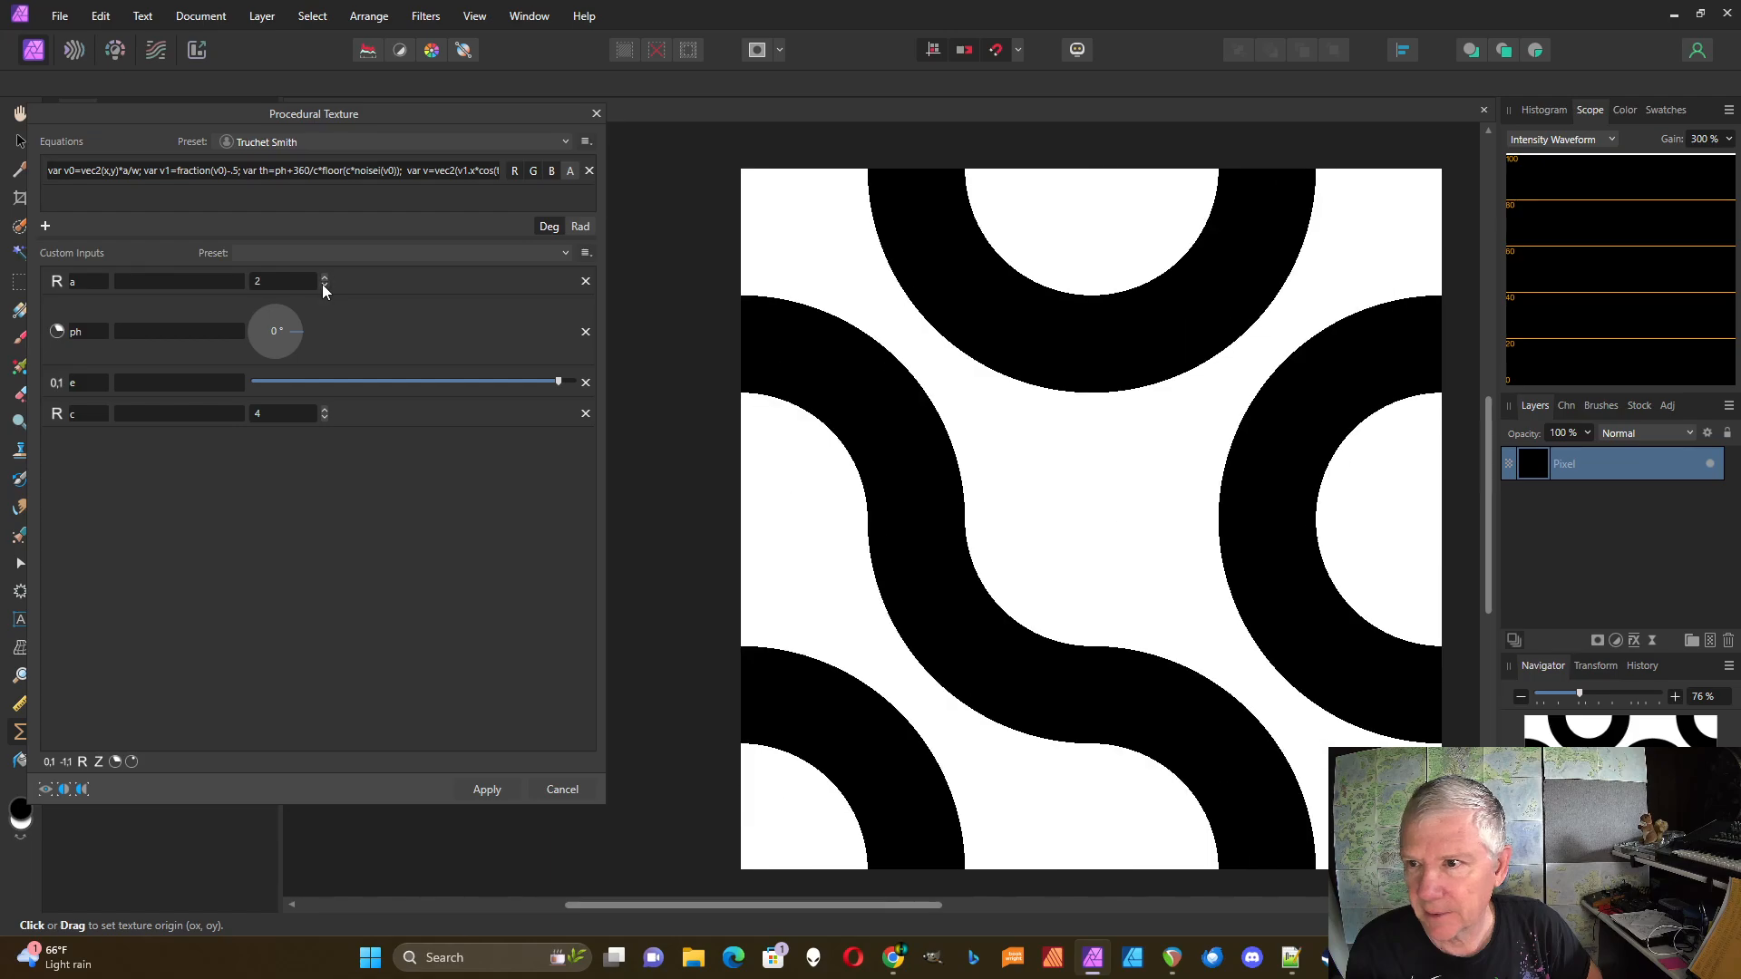
left_click(323, 285)
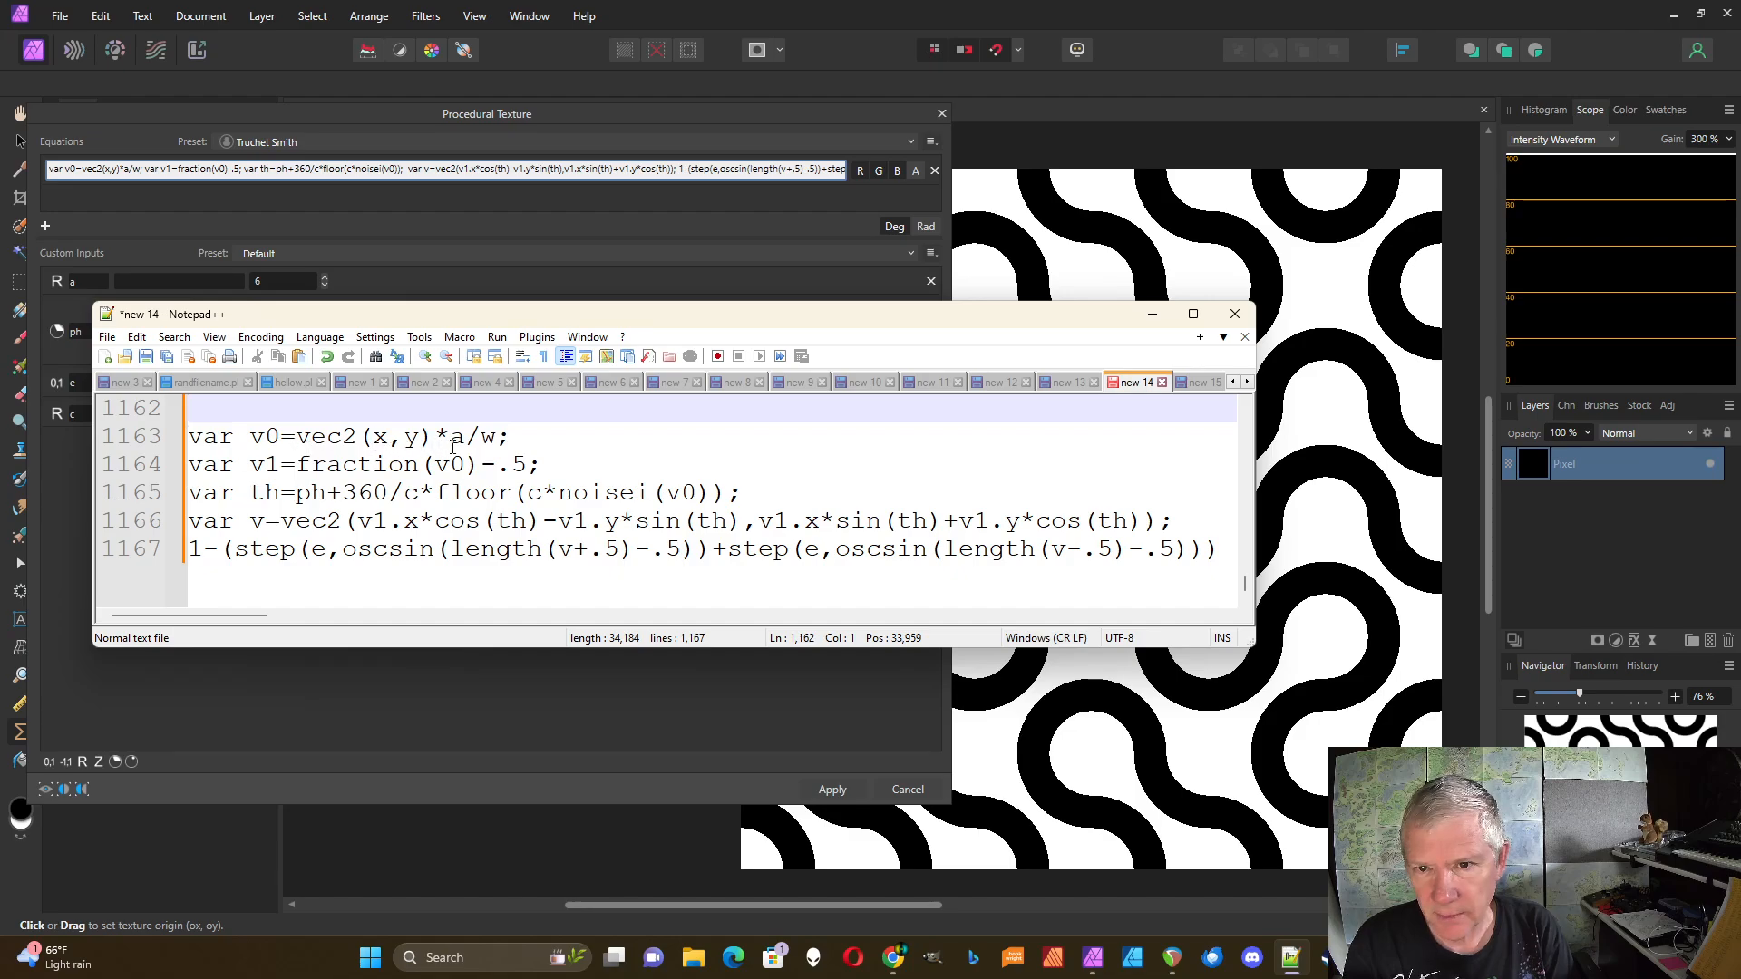
Step: Review the v0 and v1 equation lines in Notepad++, then lower a to 1 in Affinity
left_click(523, 436)
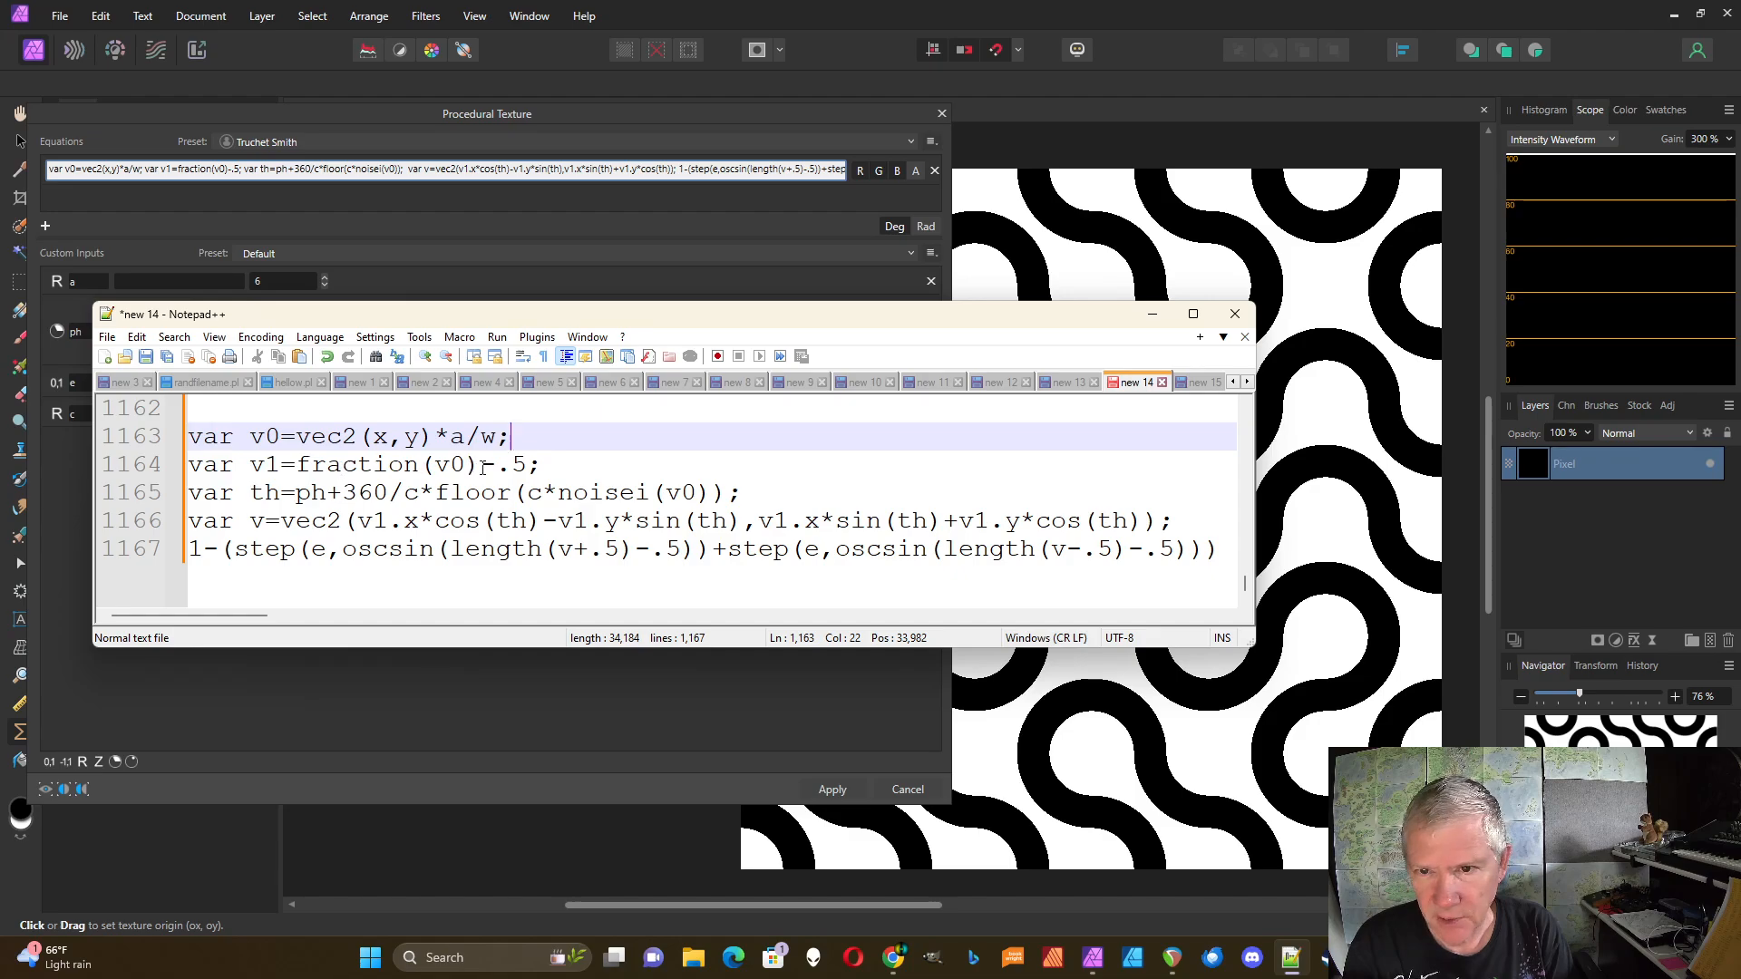
left_click(542, 468)
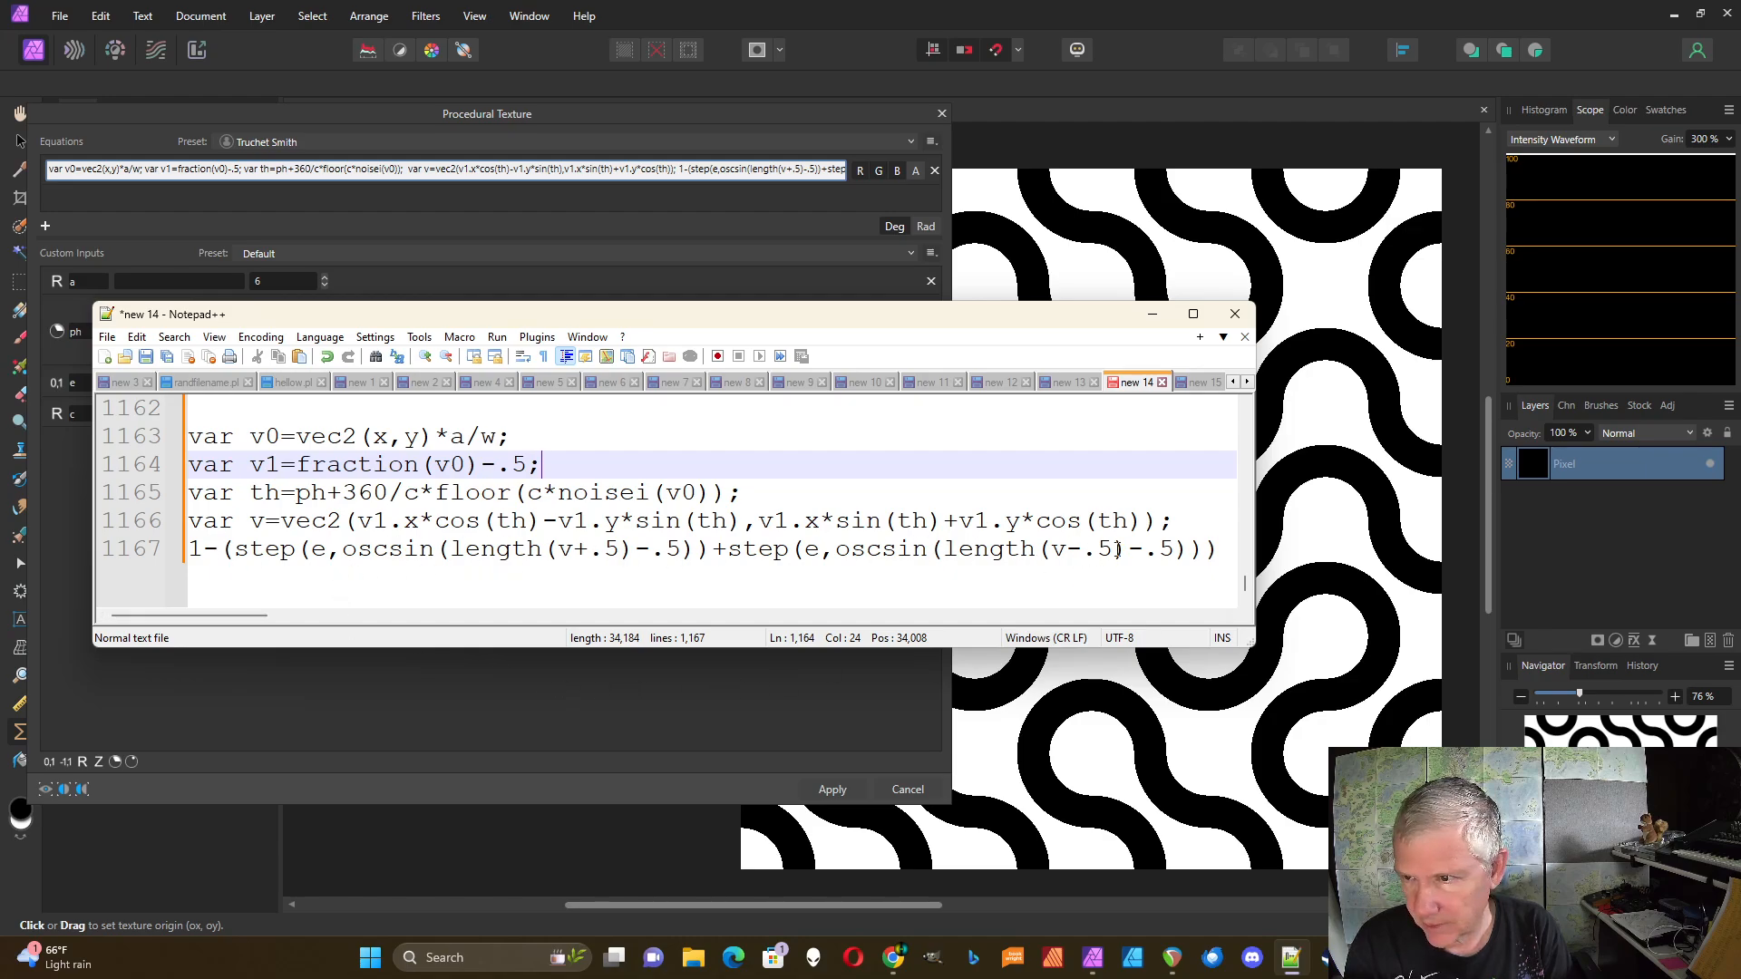
left_click(747, 194)
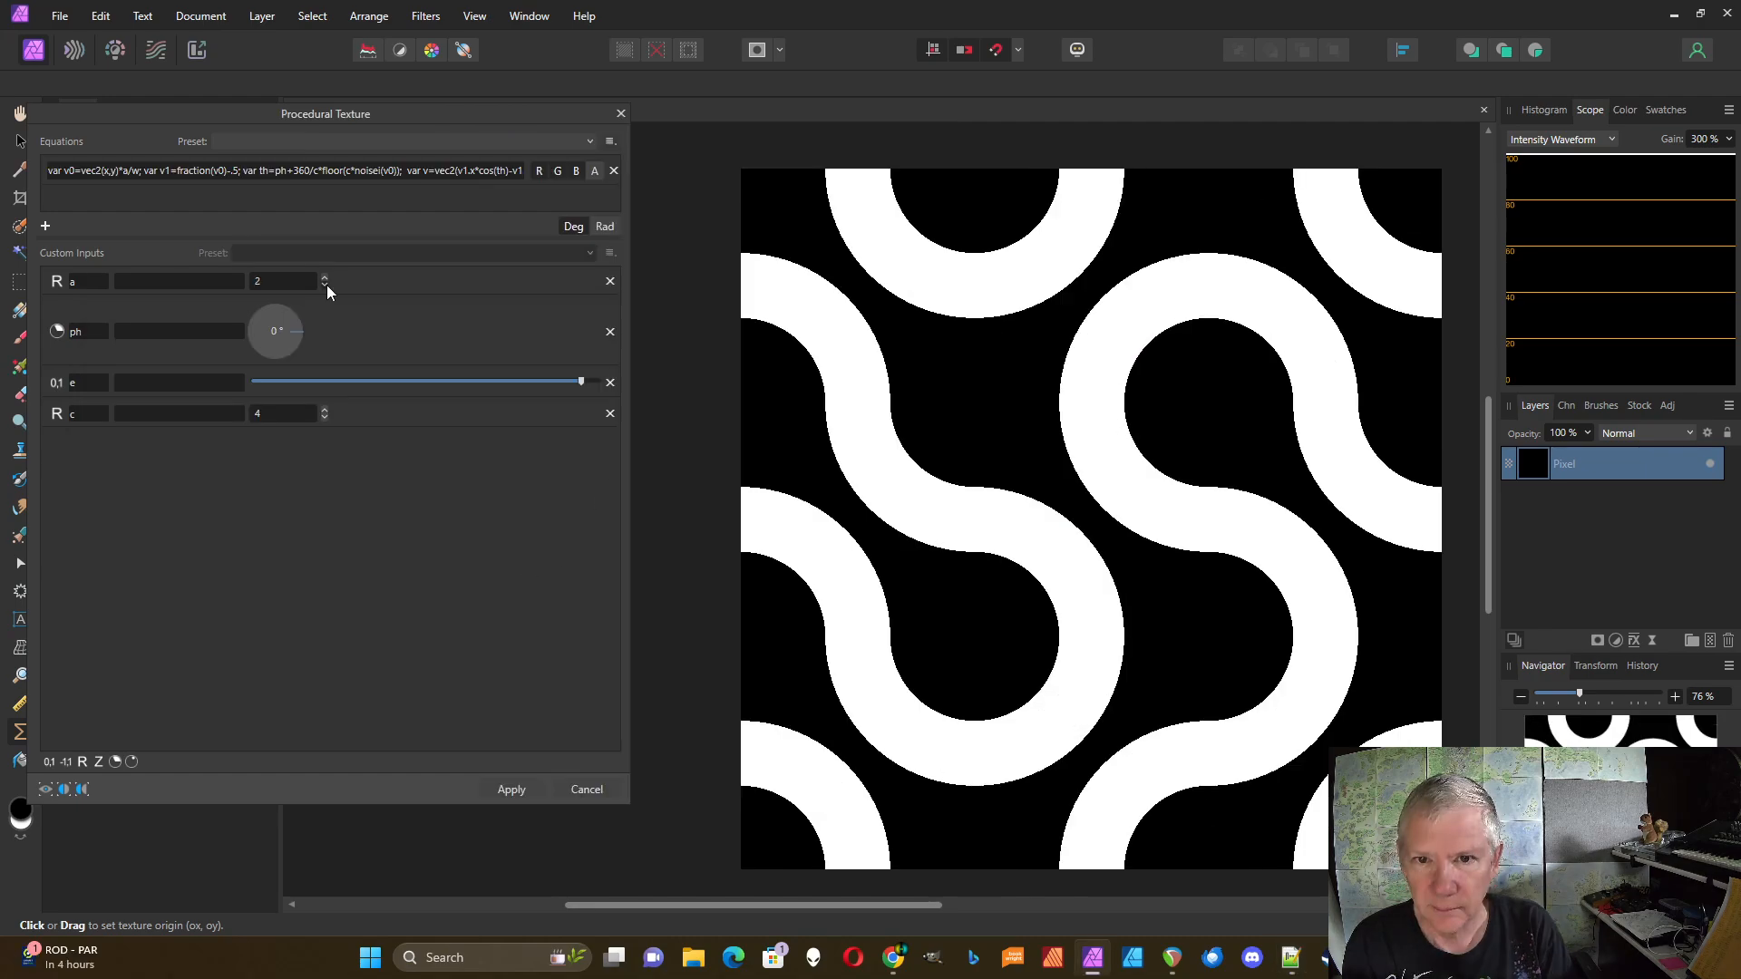
left_click(326, 286)
left_click(326, 286)
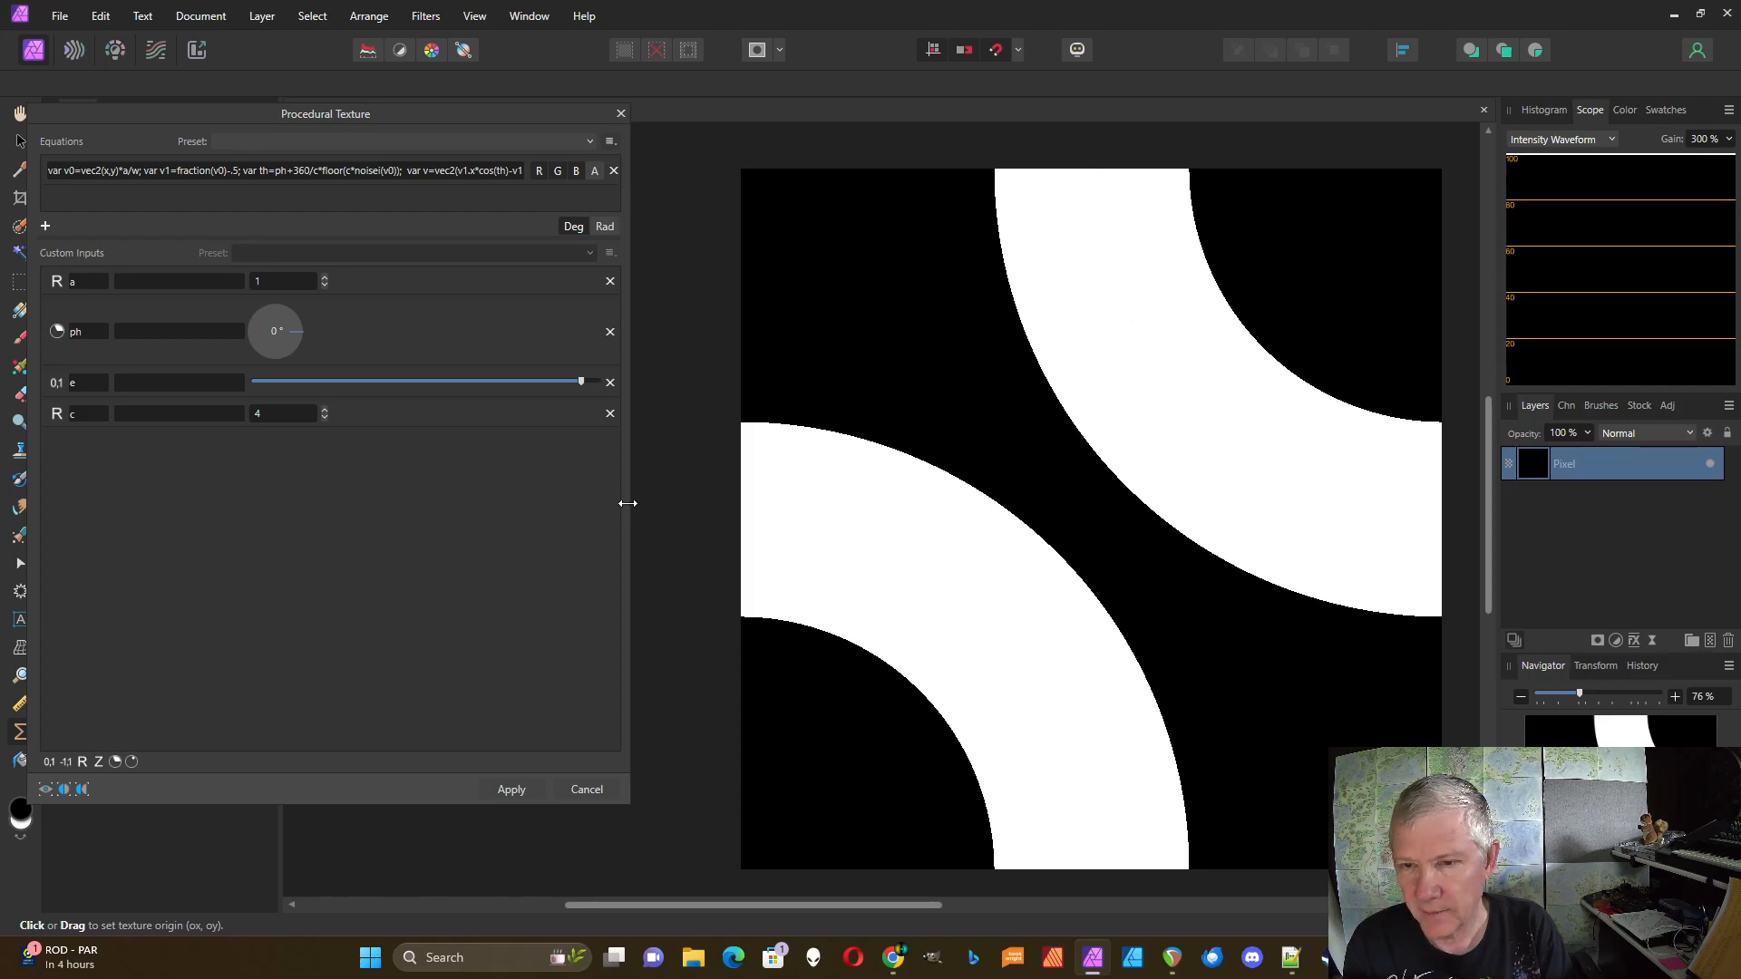
Step: Widen the texture dialog and add two new 0–1 range inputs, b and d
left_click_drag(627, 503, 1247, 442)
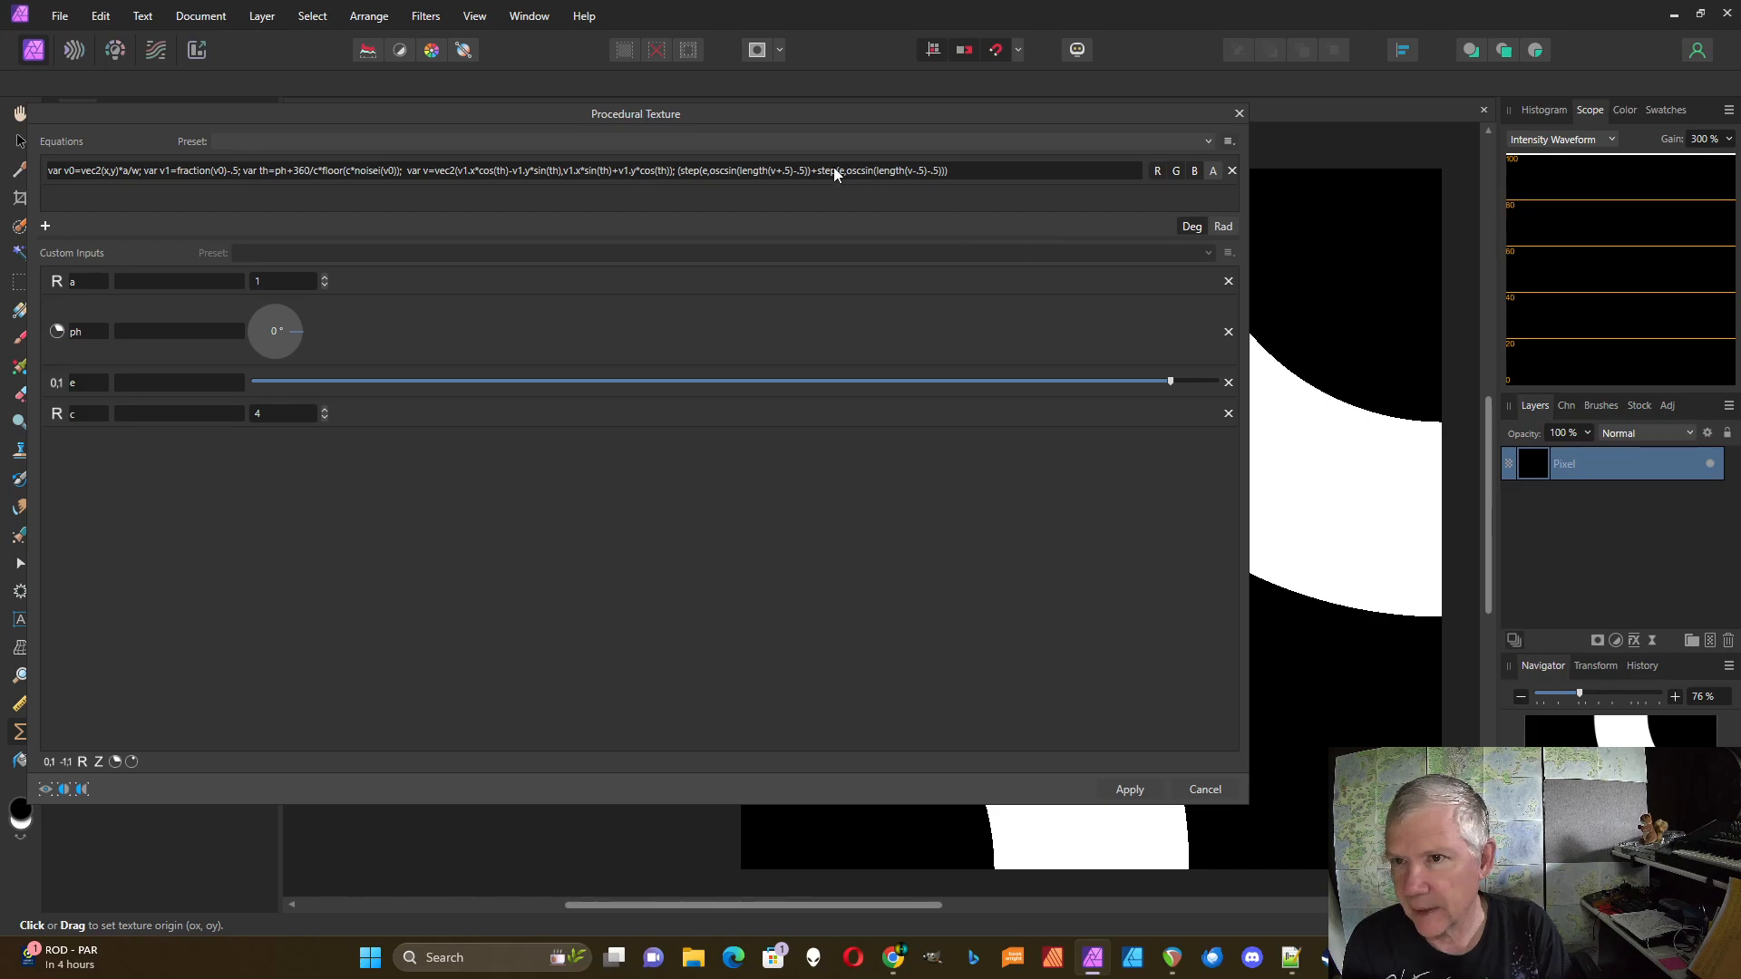
left_click(50, 765)
left_click(50, 764)
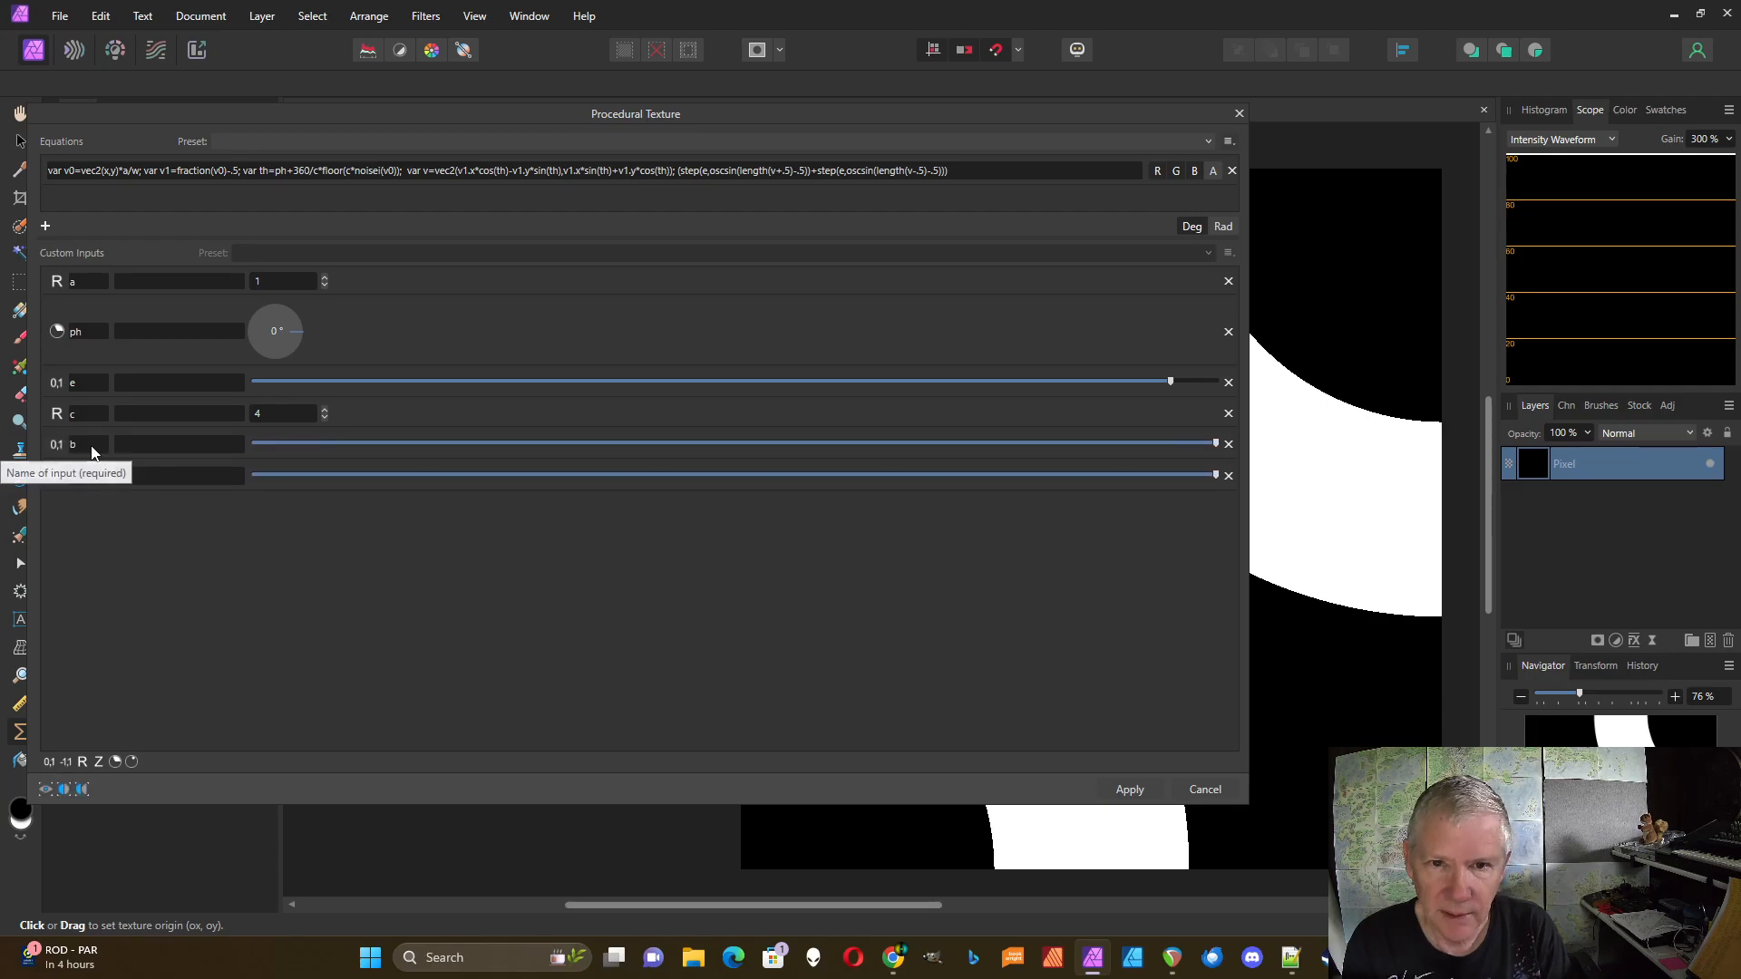
Step: Replace the .5 values to get length(v+b)-d and length(v-b)-d, then commit
left_click(791, 171)
left_click(792, 171)
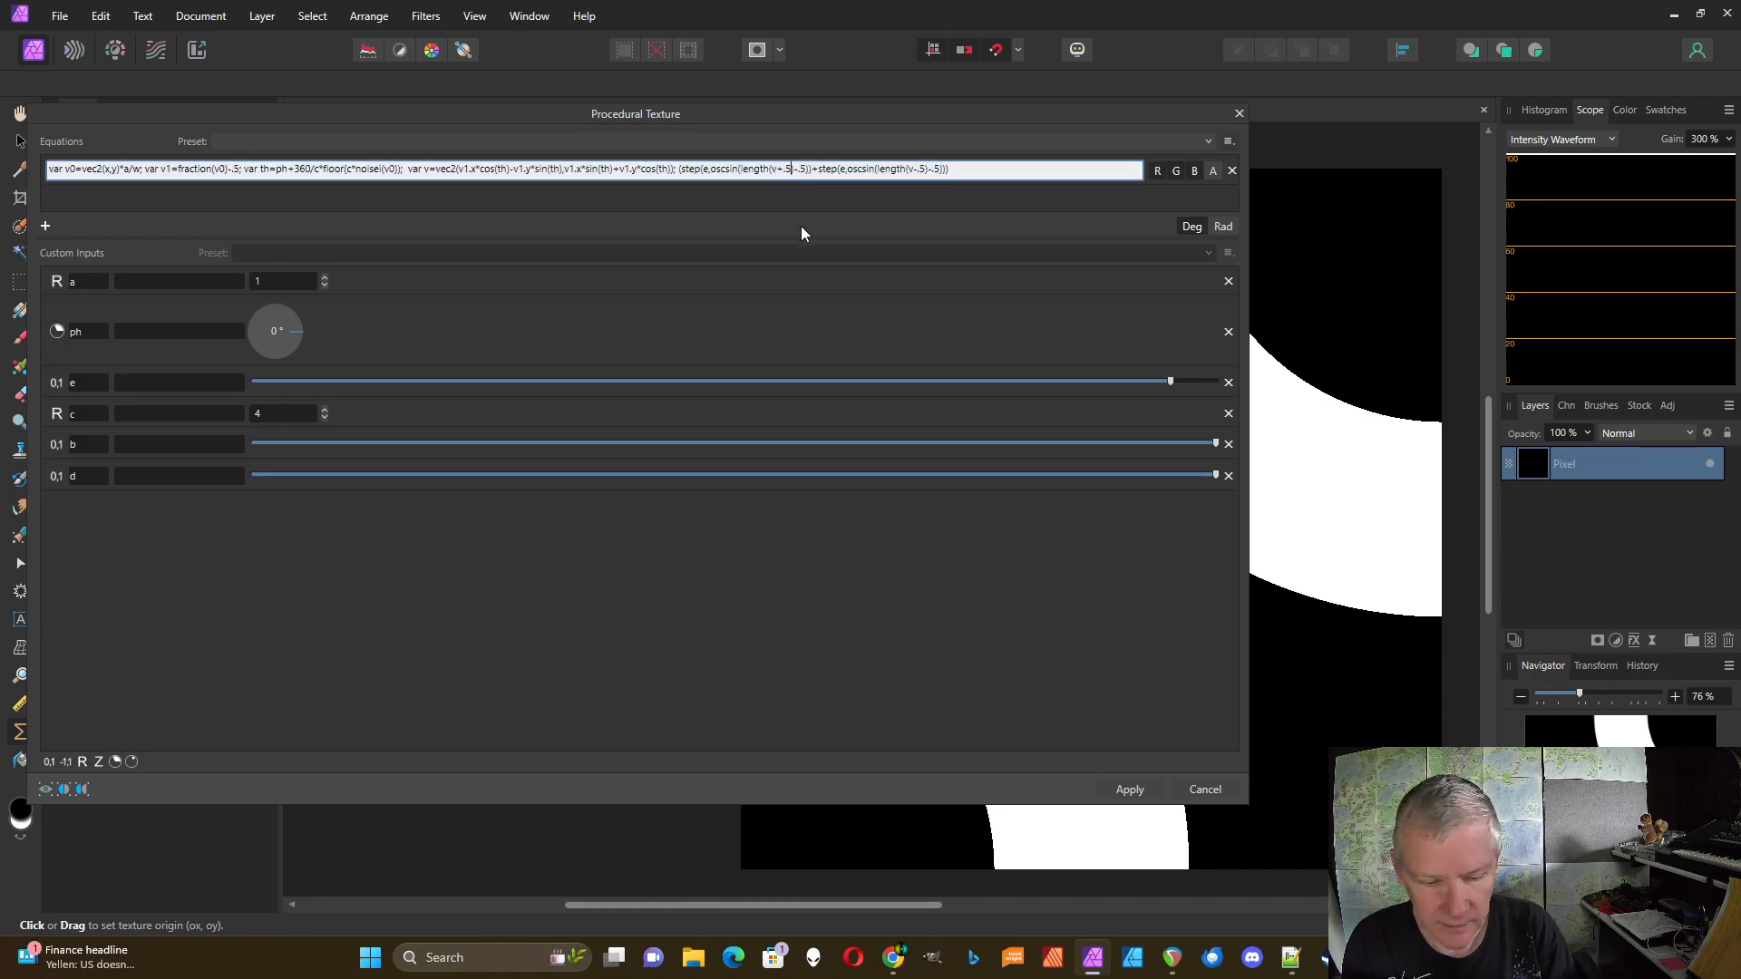
key("BackSpace")
key("BackSpace")
type("b")
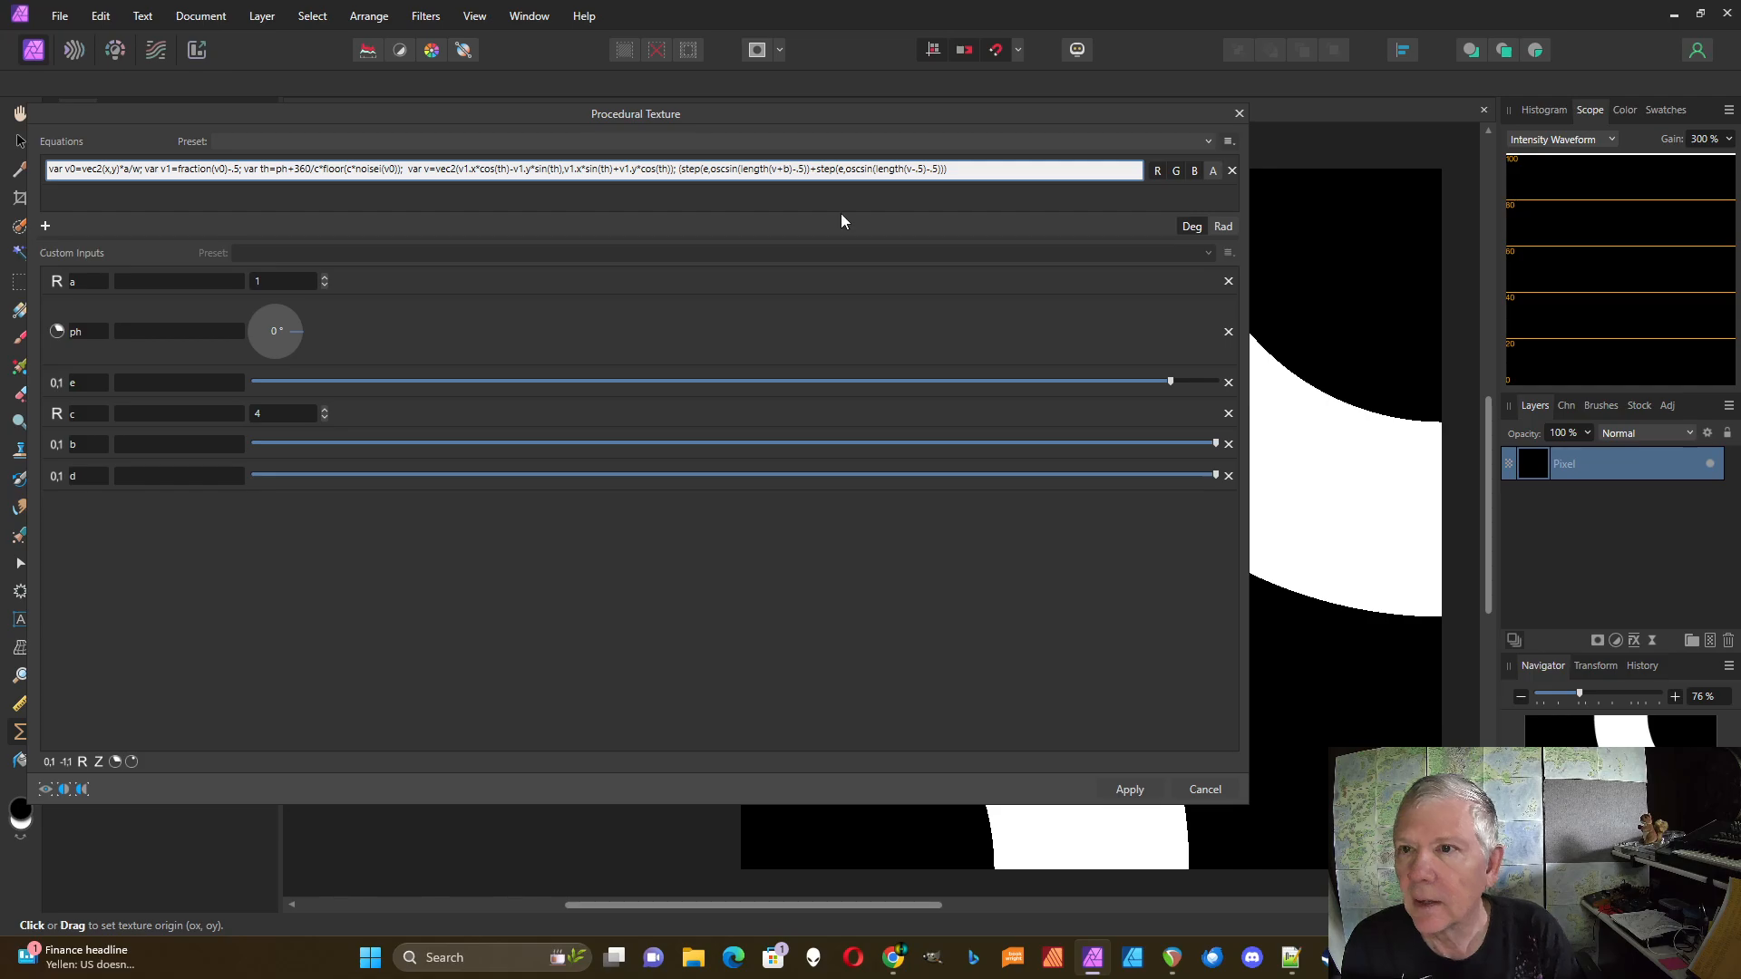
left_click(922, 169)
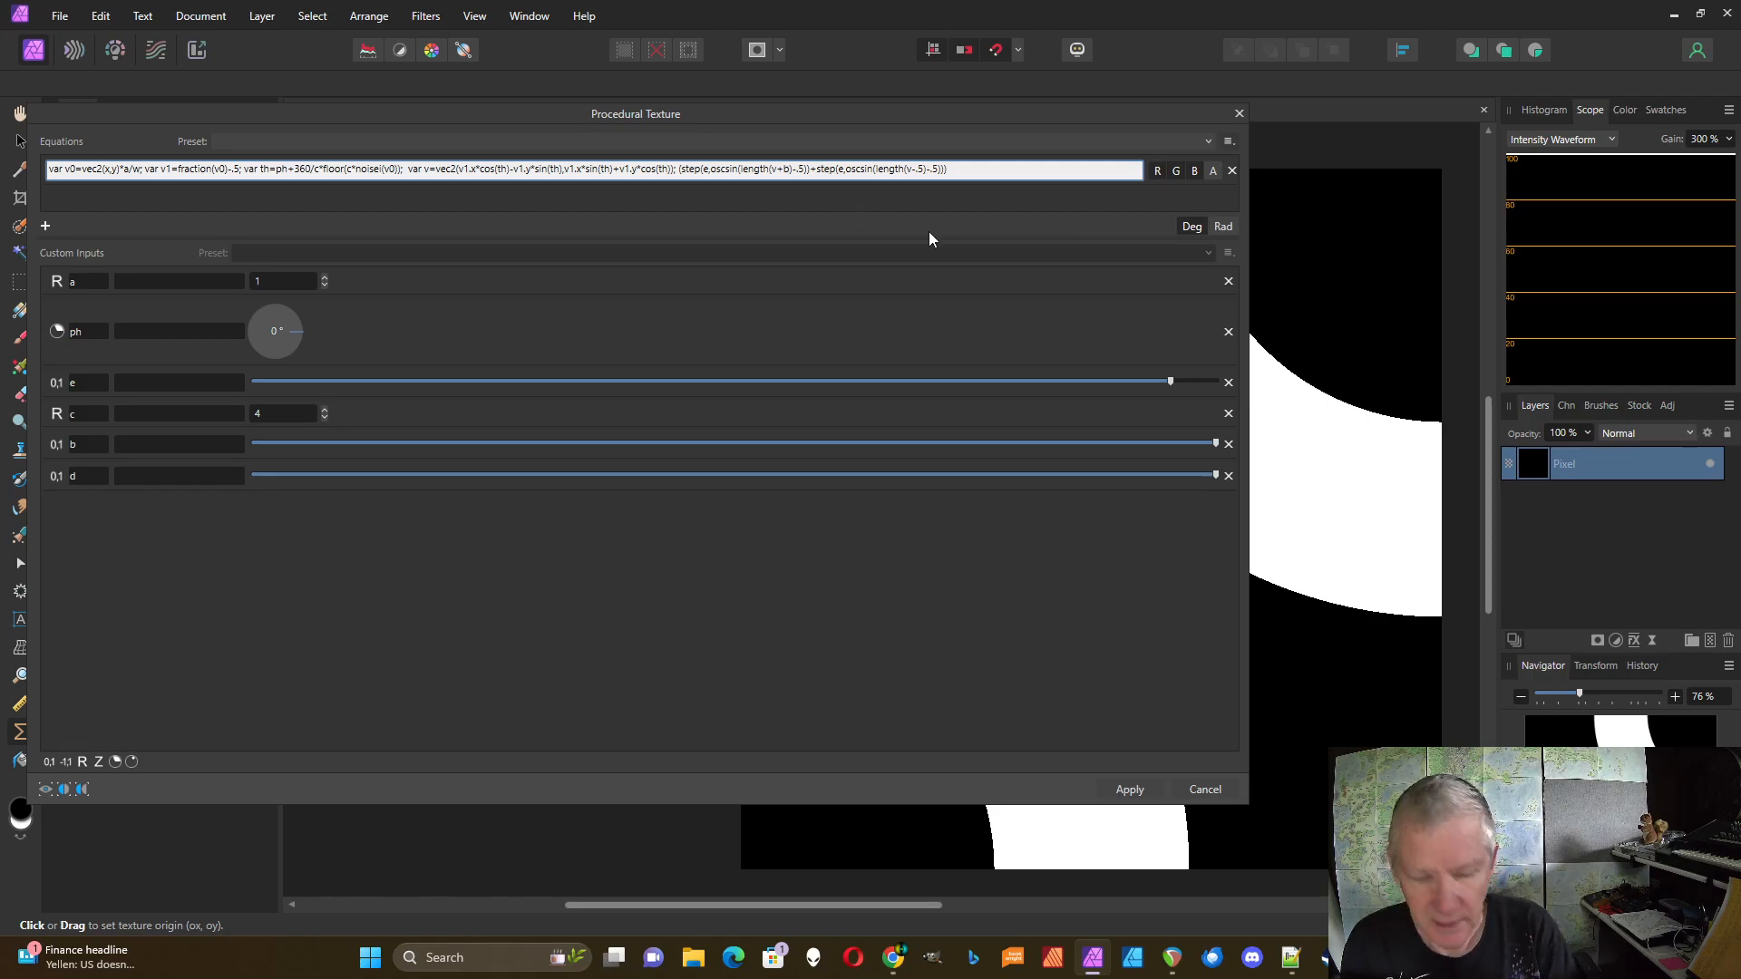
key("BackSpace")
key("BackSpace")
type("b")
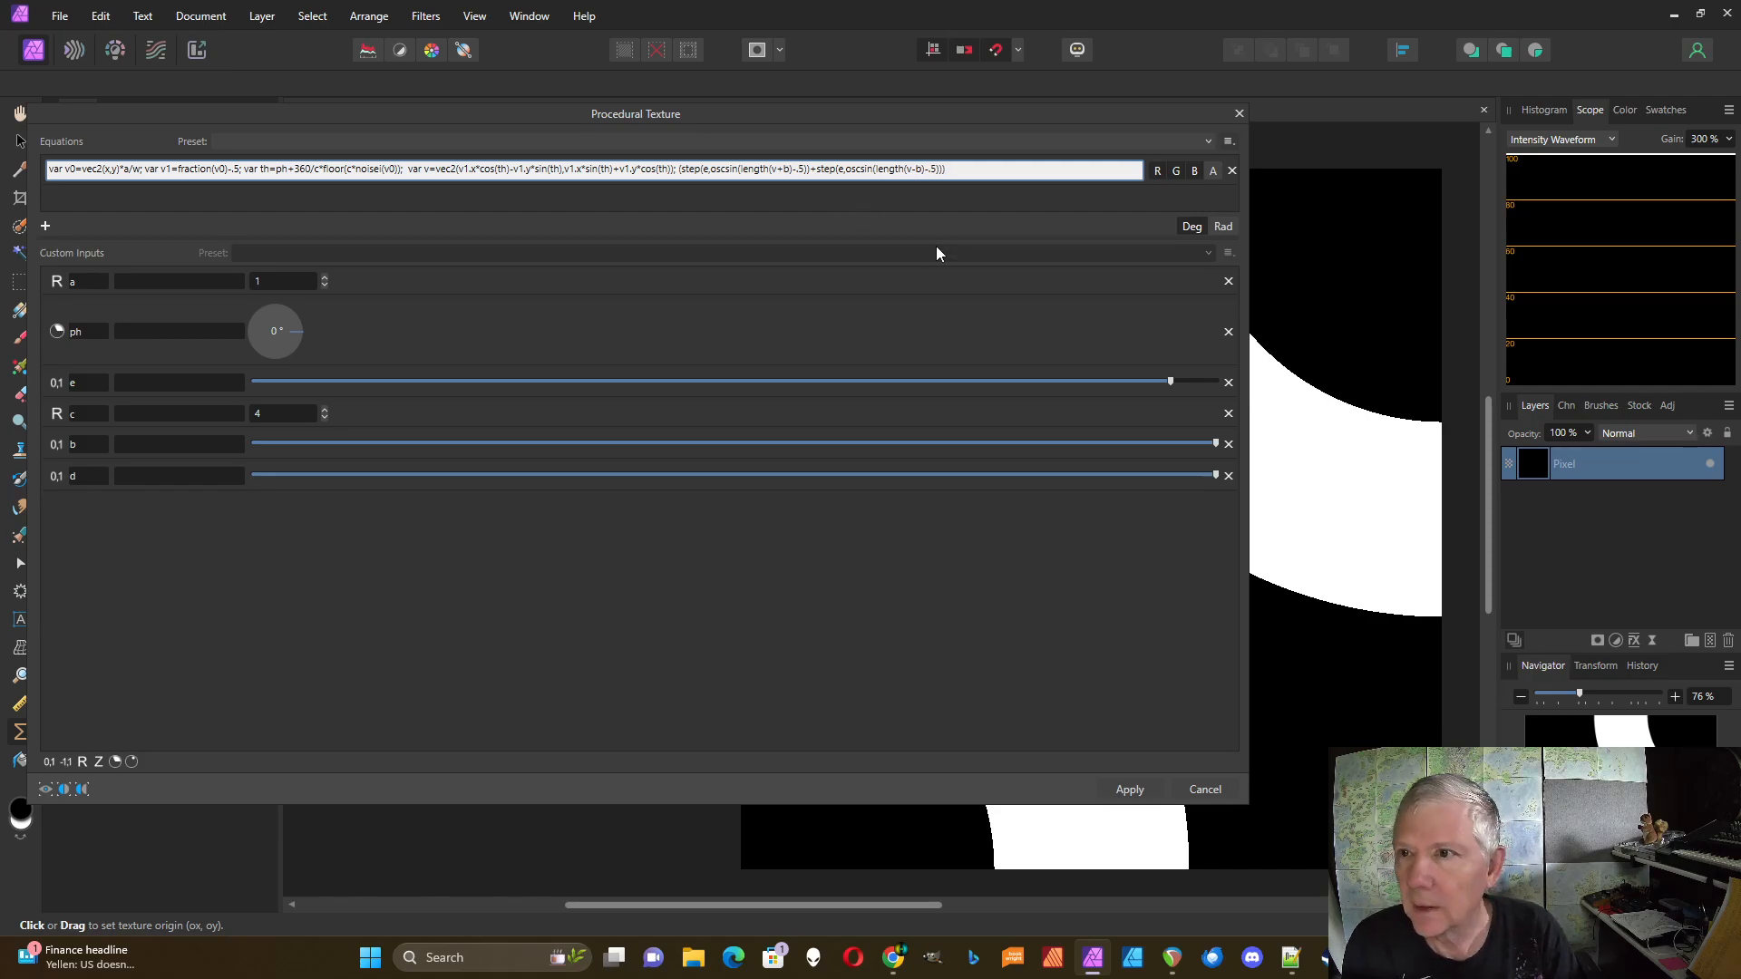
key("BackSpace")
key("BackSpace")
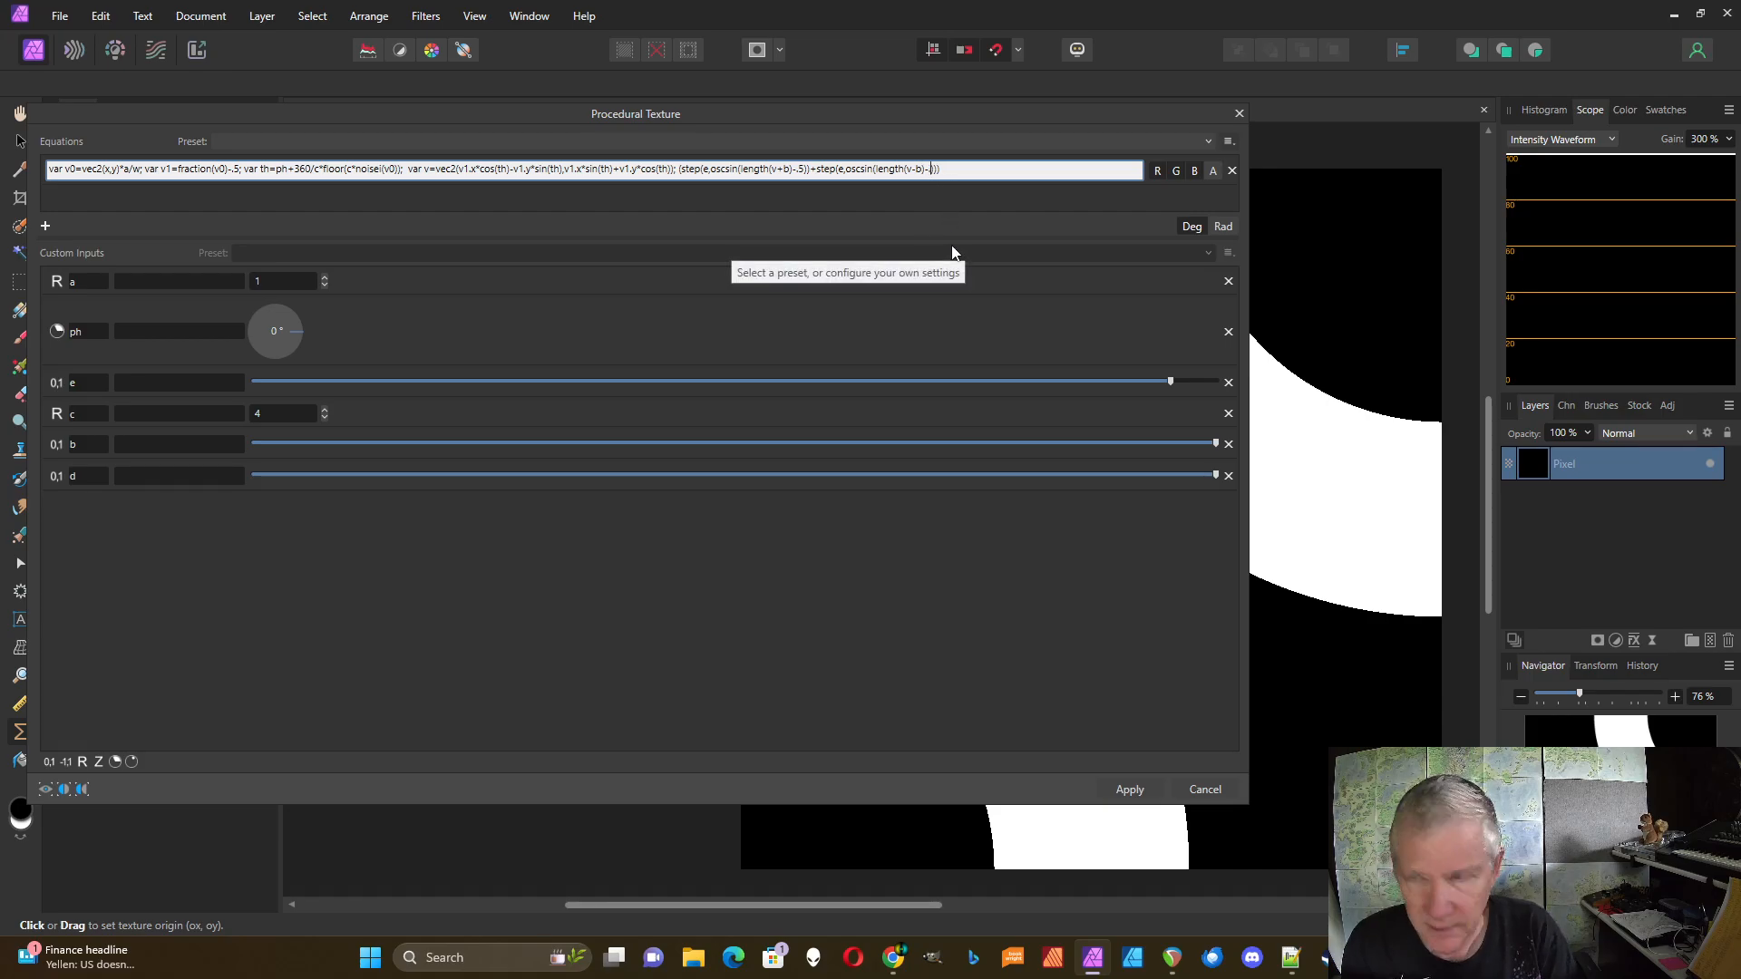
type("d")
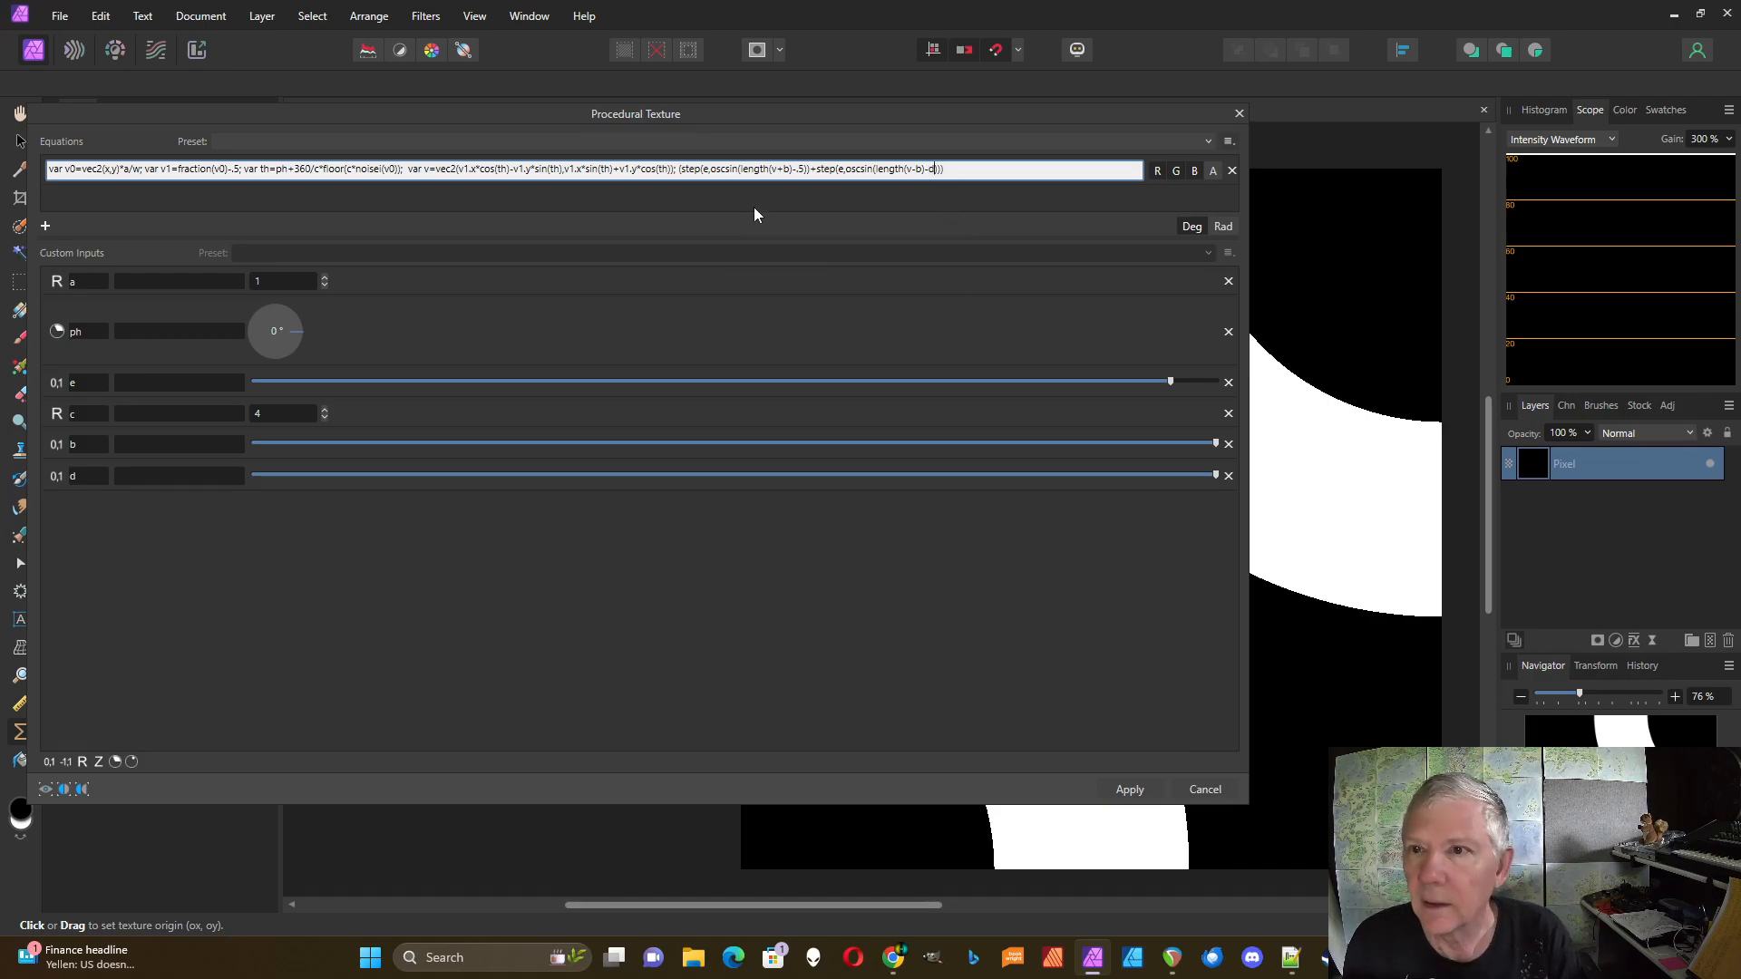
left_click(806, 169)
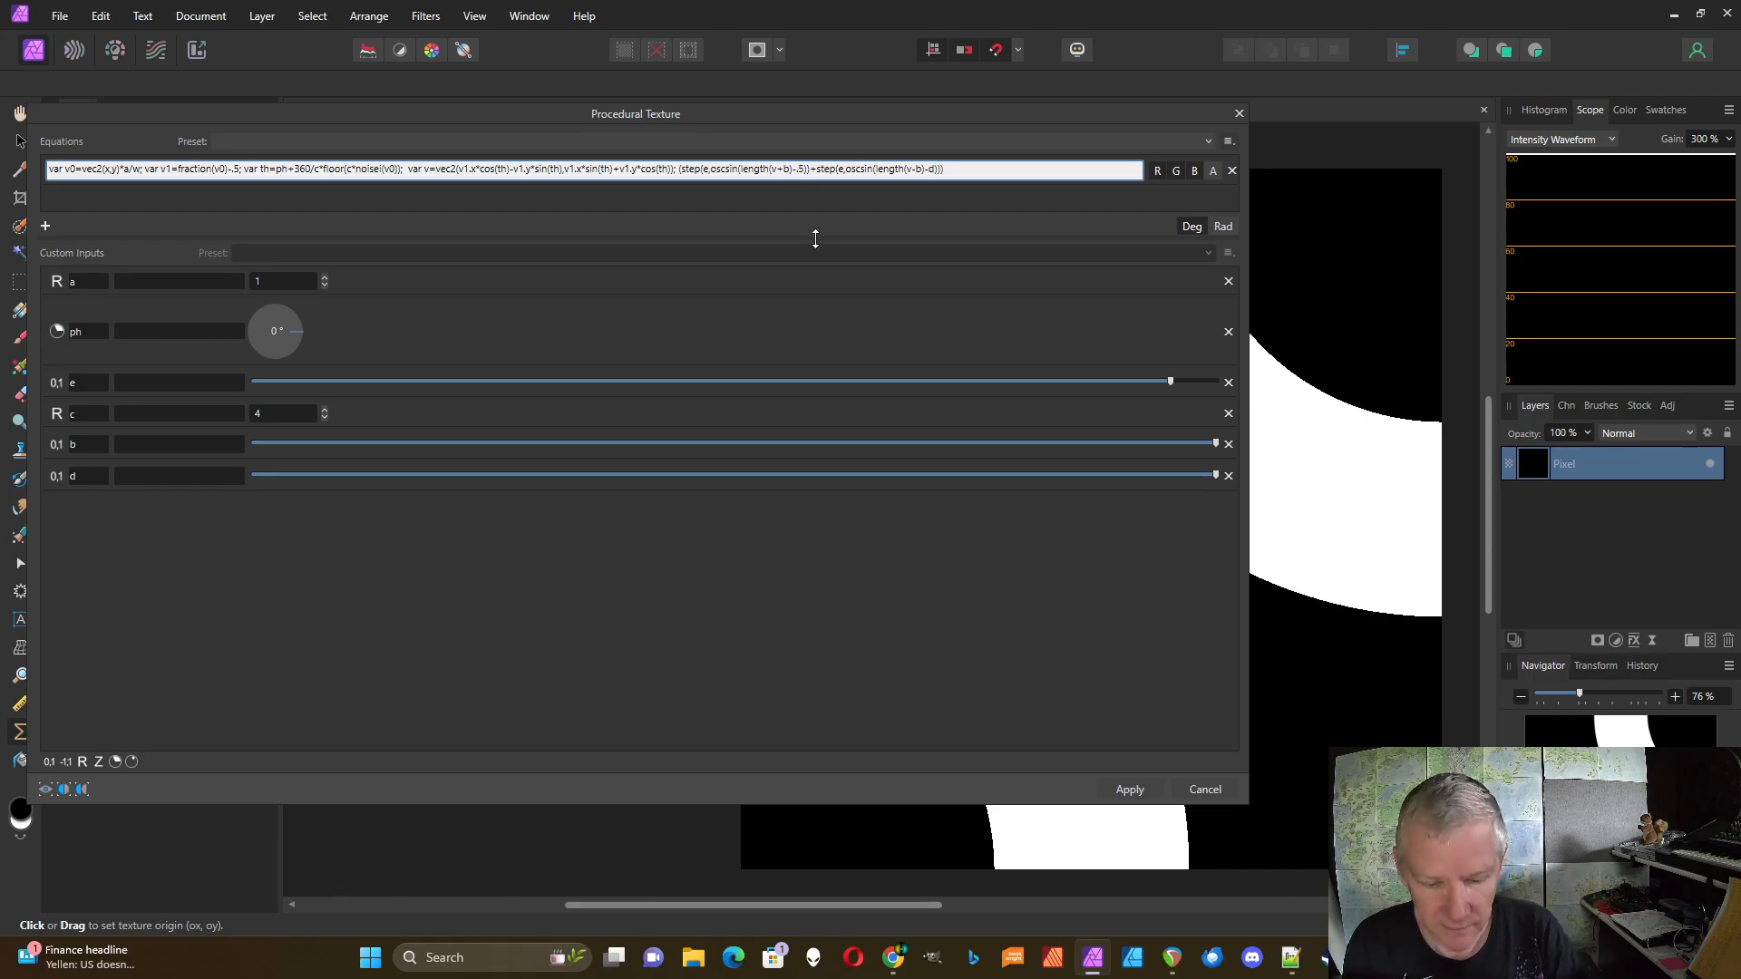
key("BackSpace")
key("BackSpace")
type("d")
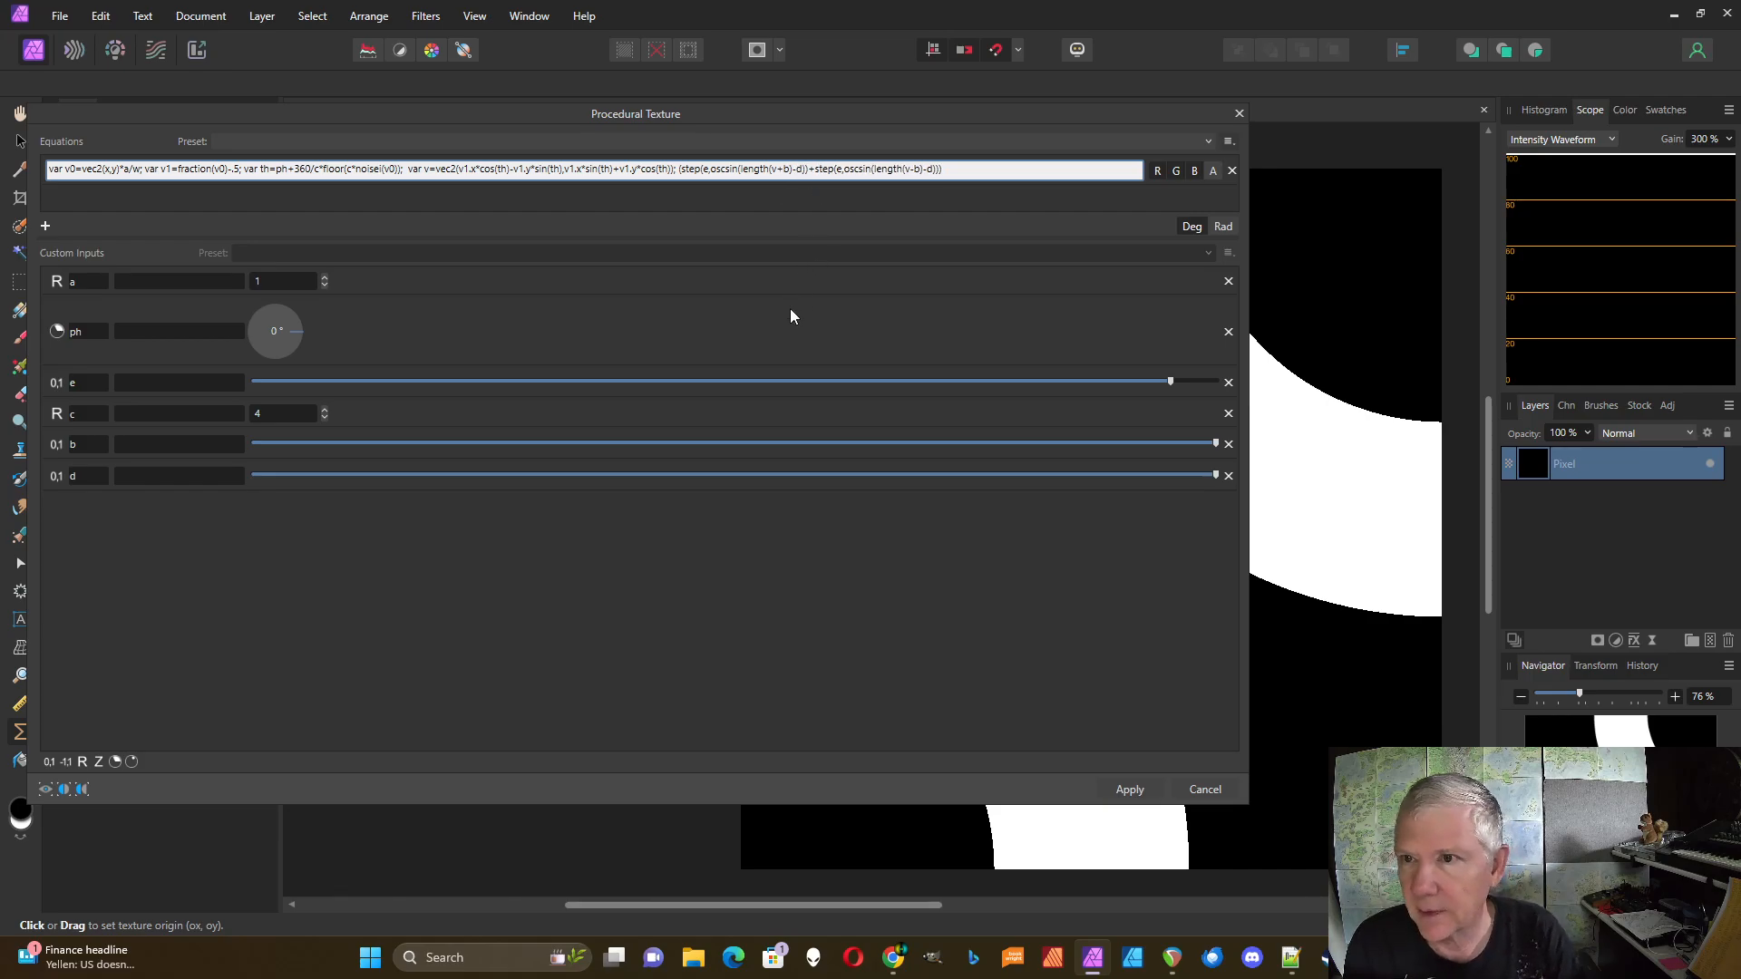
key("Return")
Step: Narrow the Procedural Texture dialog, lower d and max out e to form two overlapping white rings
left_click_drag(1249, 500, 380, 444)
left_click_drag(515, 477, 303, 450)
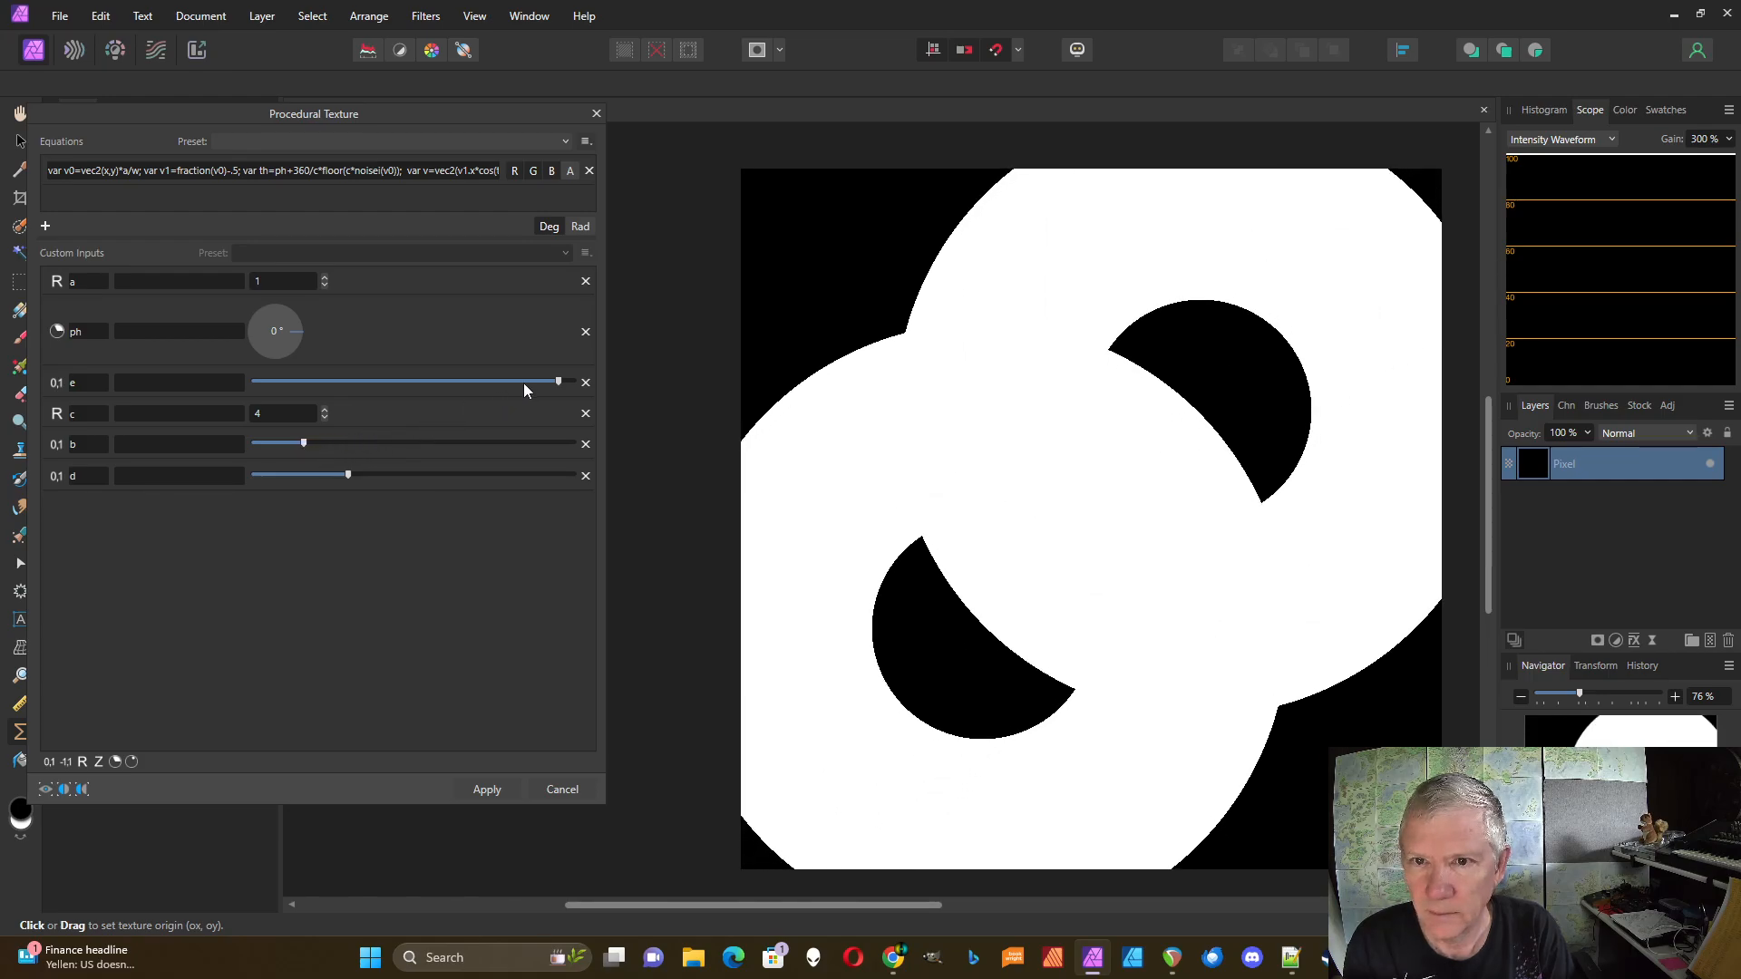
mouse_move(557, 383)
left_mouse_down()
mouse_move(508, 381)
mouse_move(640, 383)
mouse_move(571, 381)
left_mouse_up()
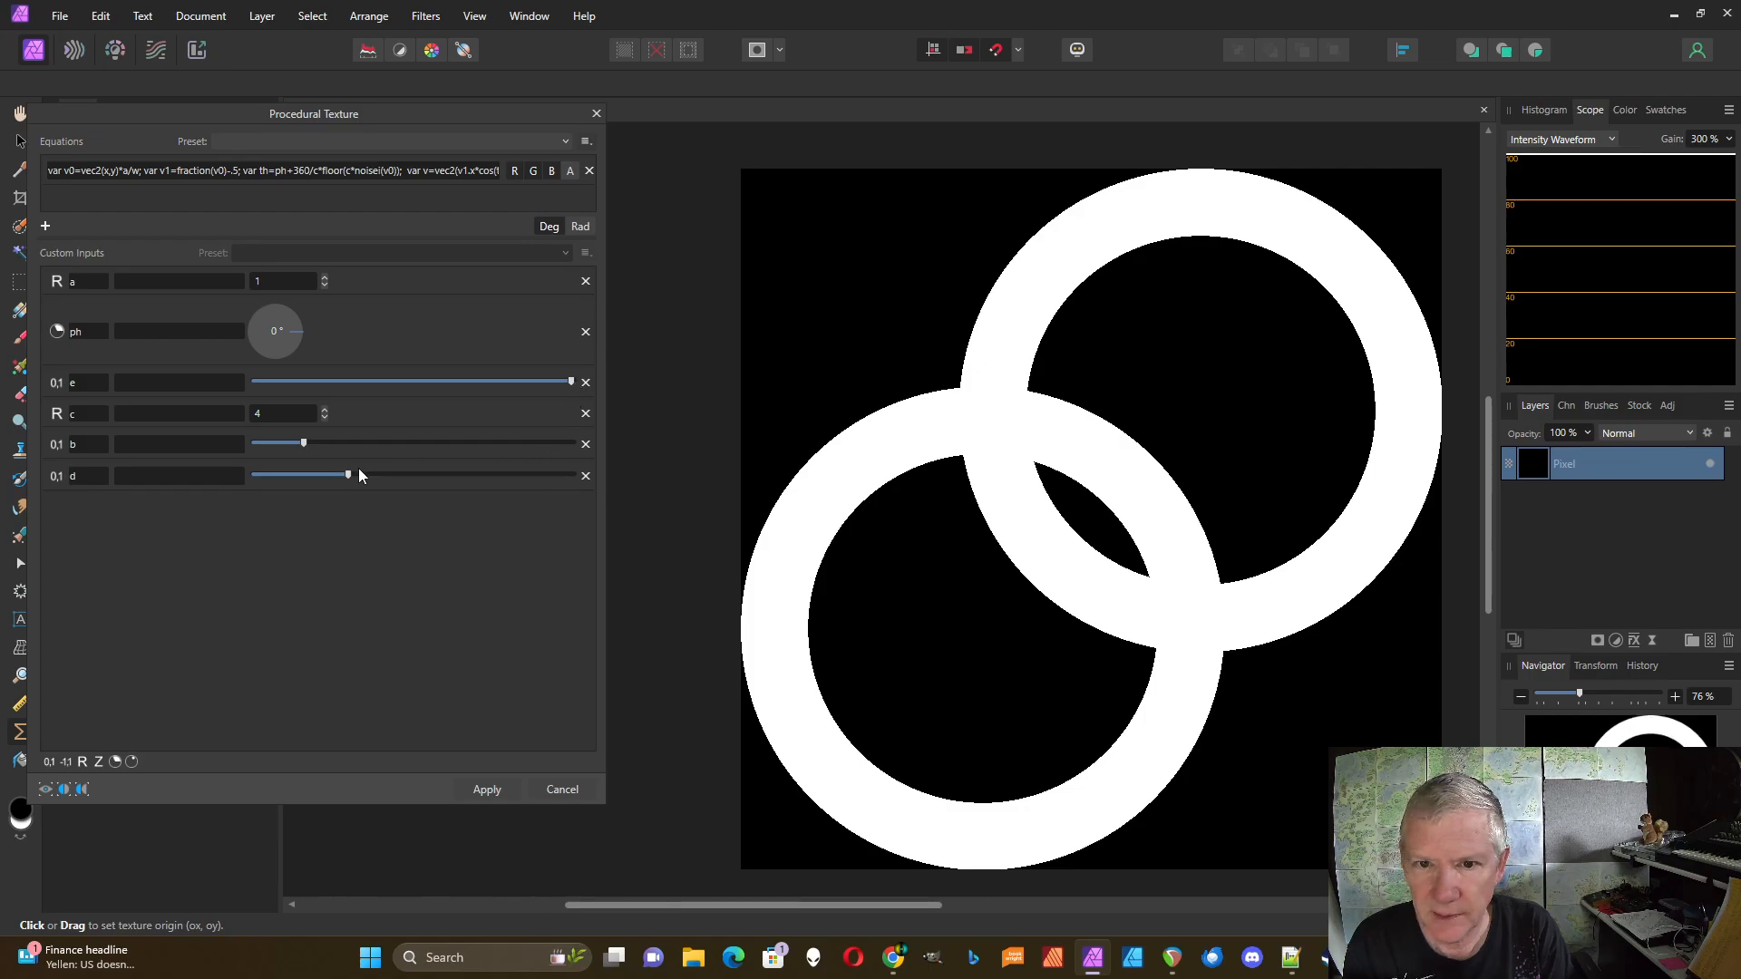
left_click_drag(350, 478, 312, 448)
Step: Raise b and adjust d so the white rings spread apart toward the corners
key("alt+Tab")
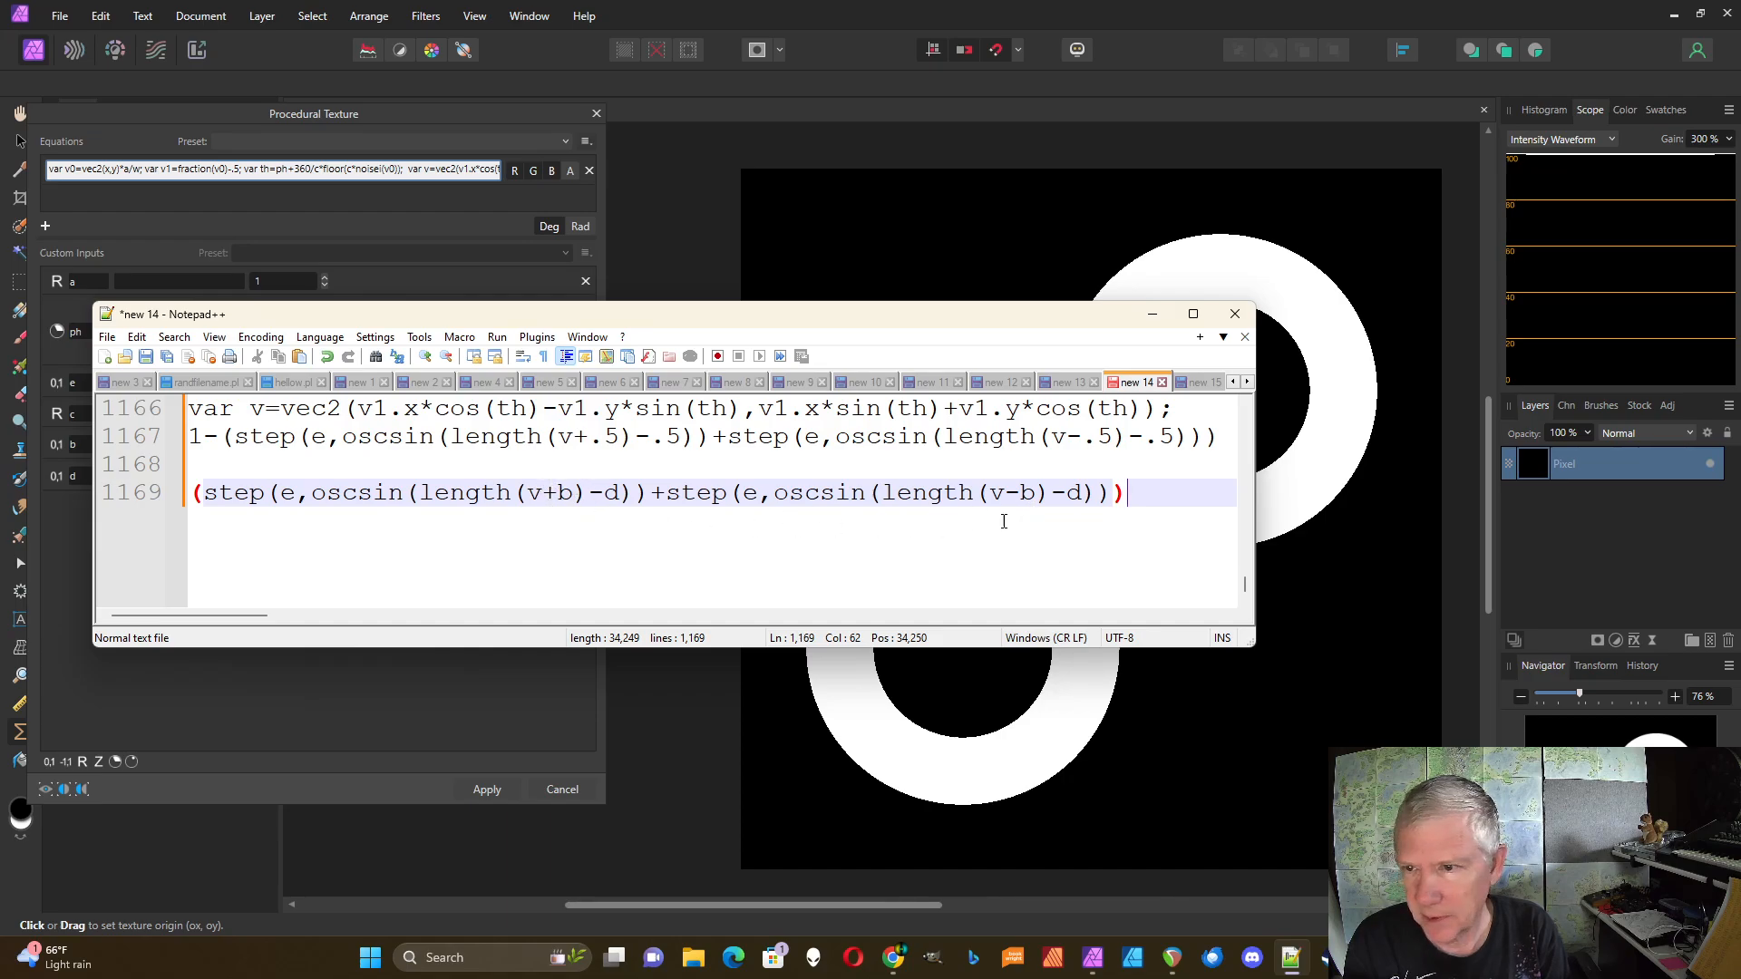
left_click(490, 716)
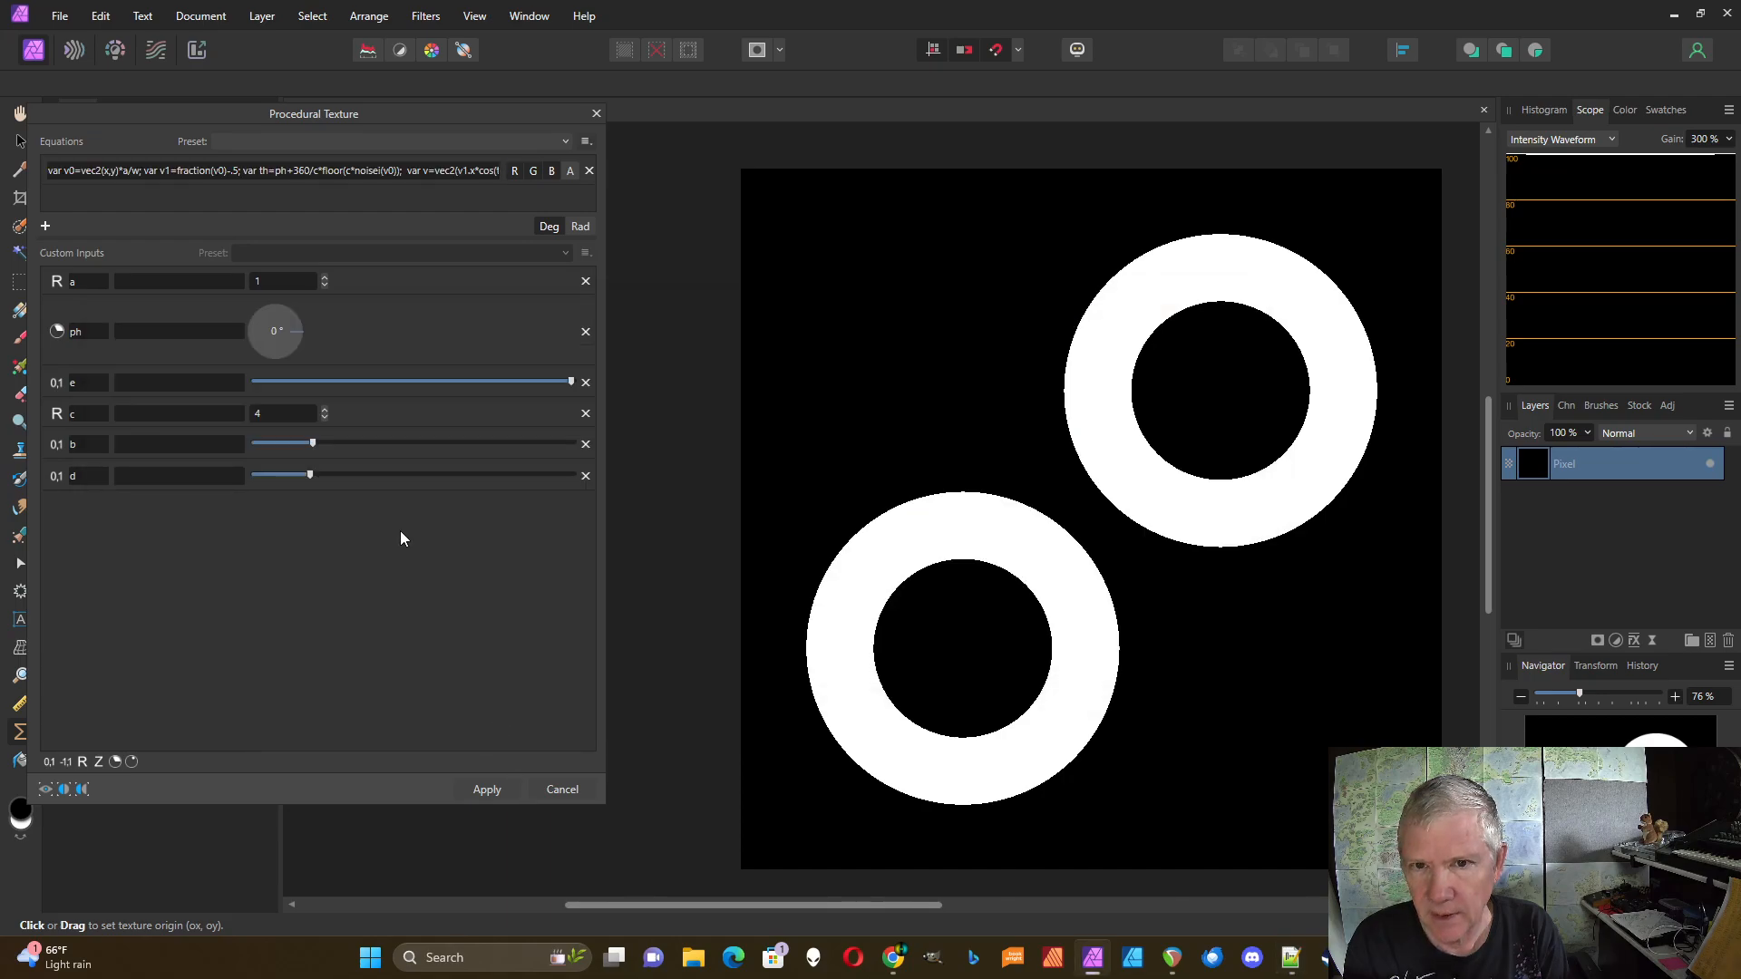
mouse_move(311, 445)
left_mouse_down()
mouse_move(389, 447)
mouse_move(335, 465)
left_mouse_up()
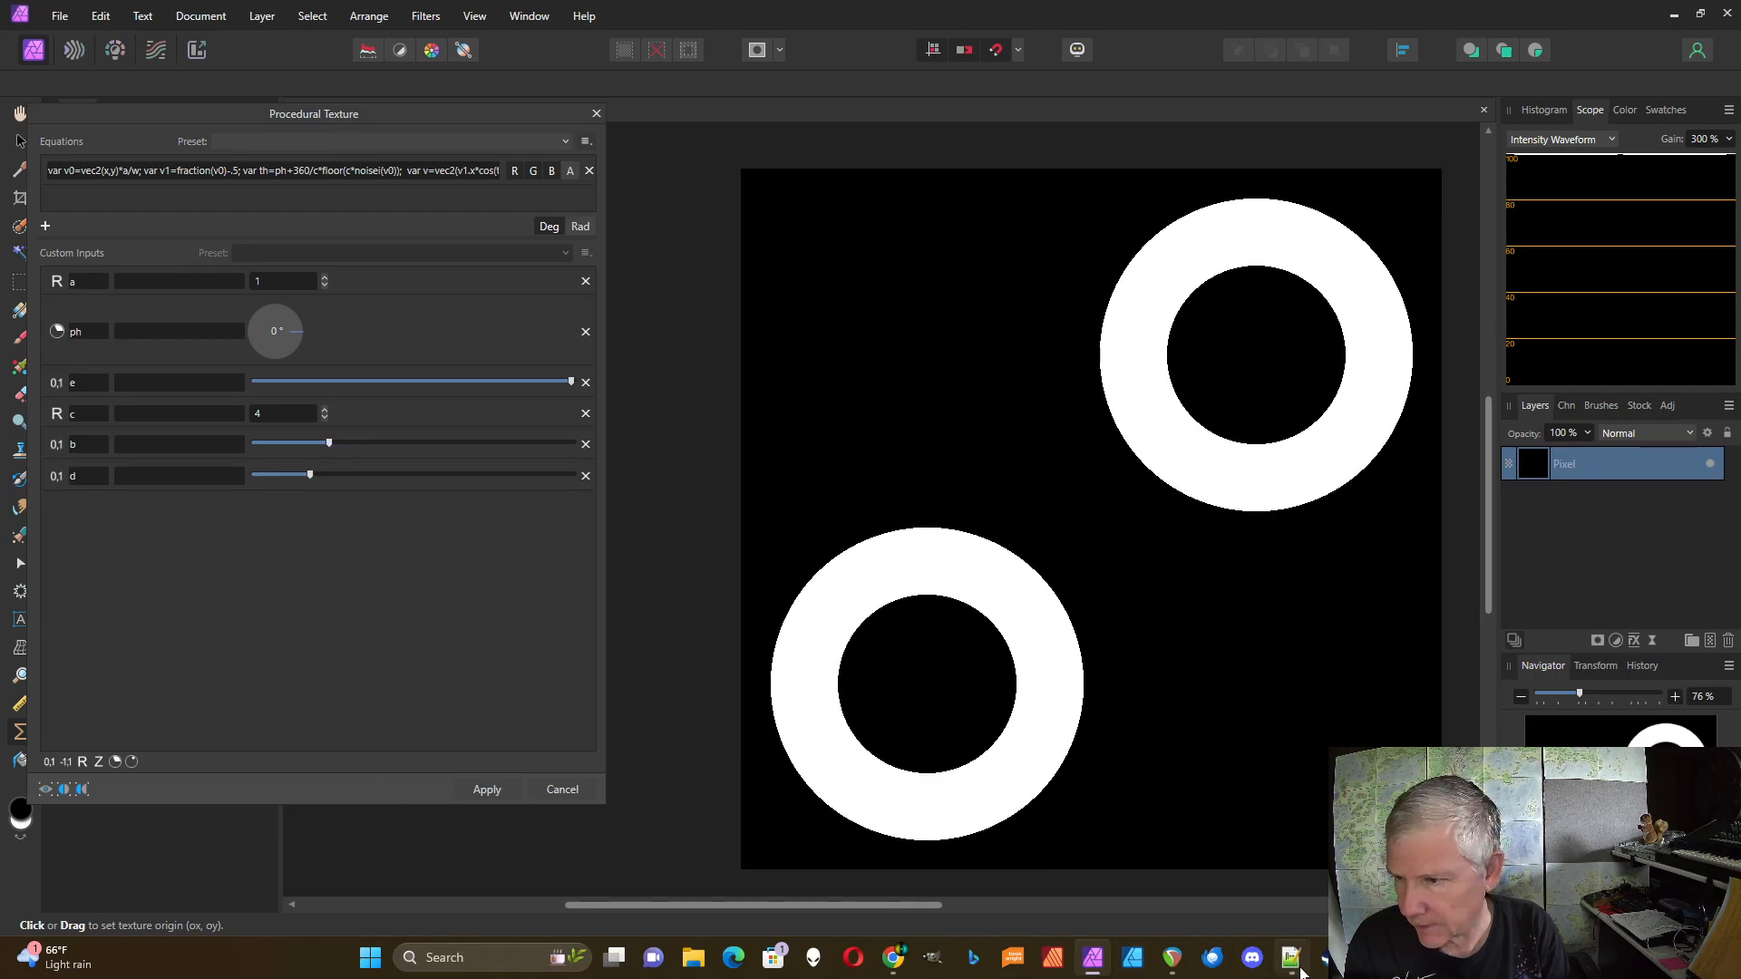
mouse_move(1295, 970)
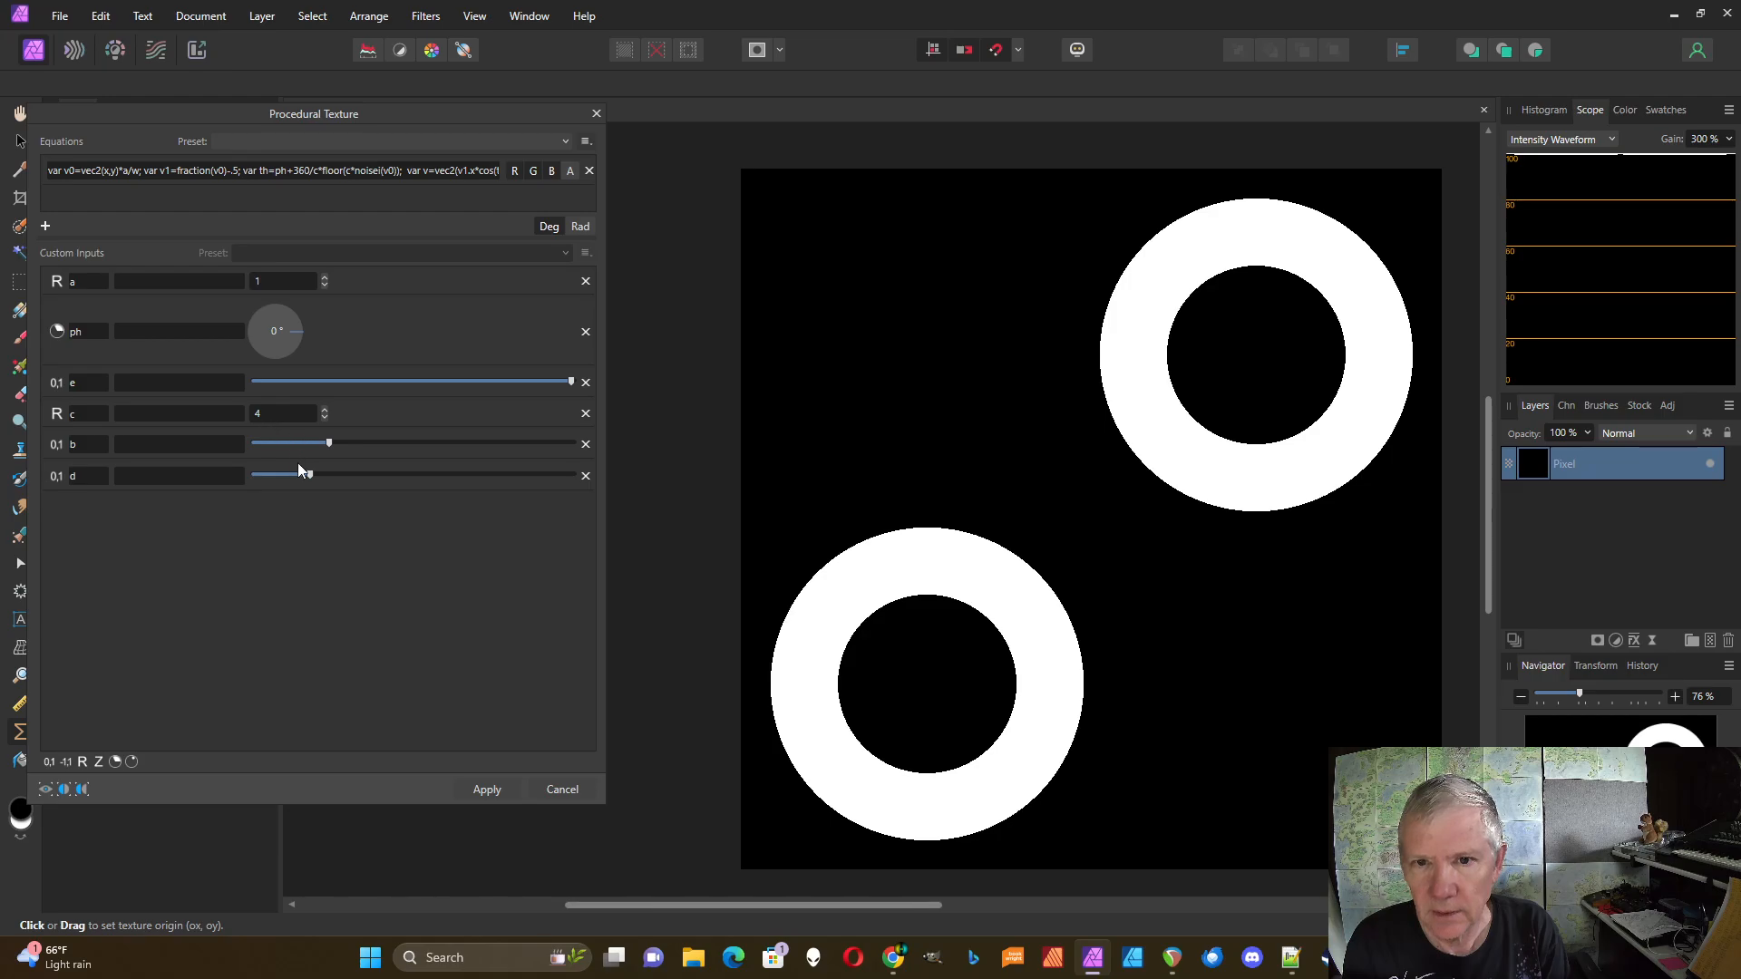
left_click_drag(311, 476, 418, 486)
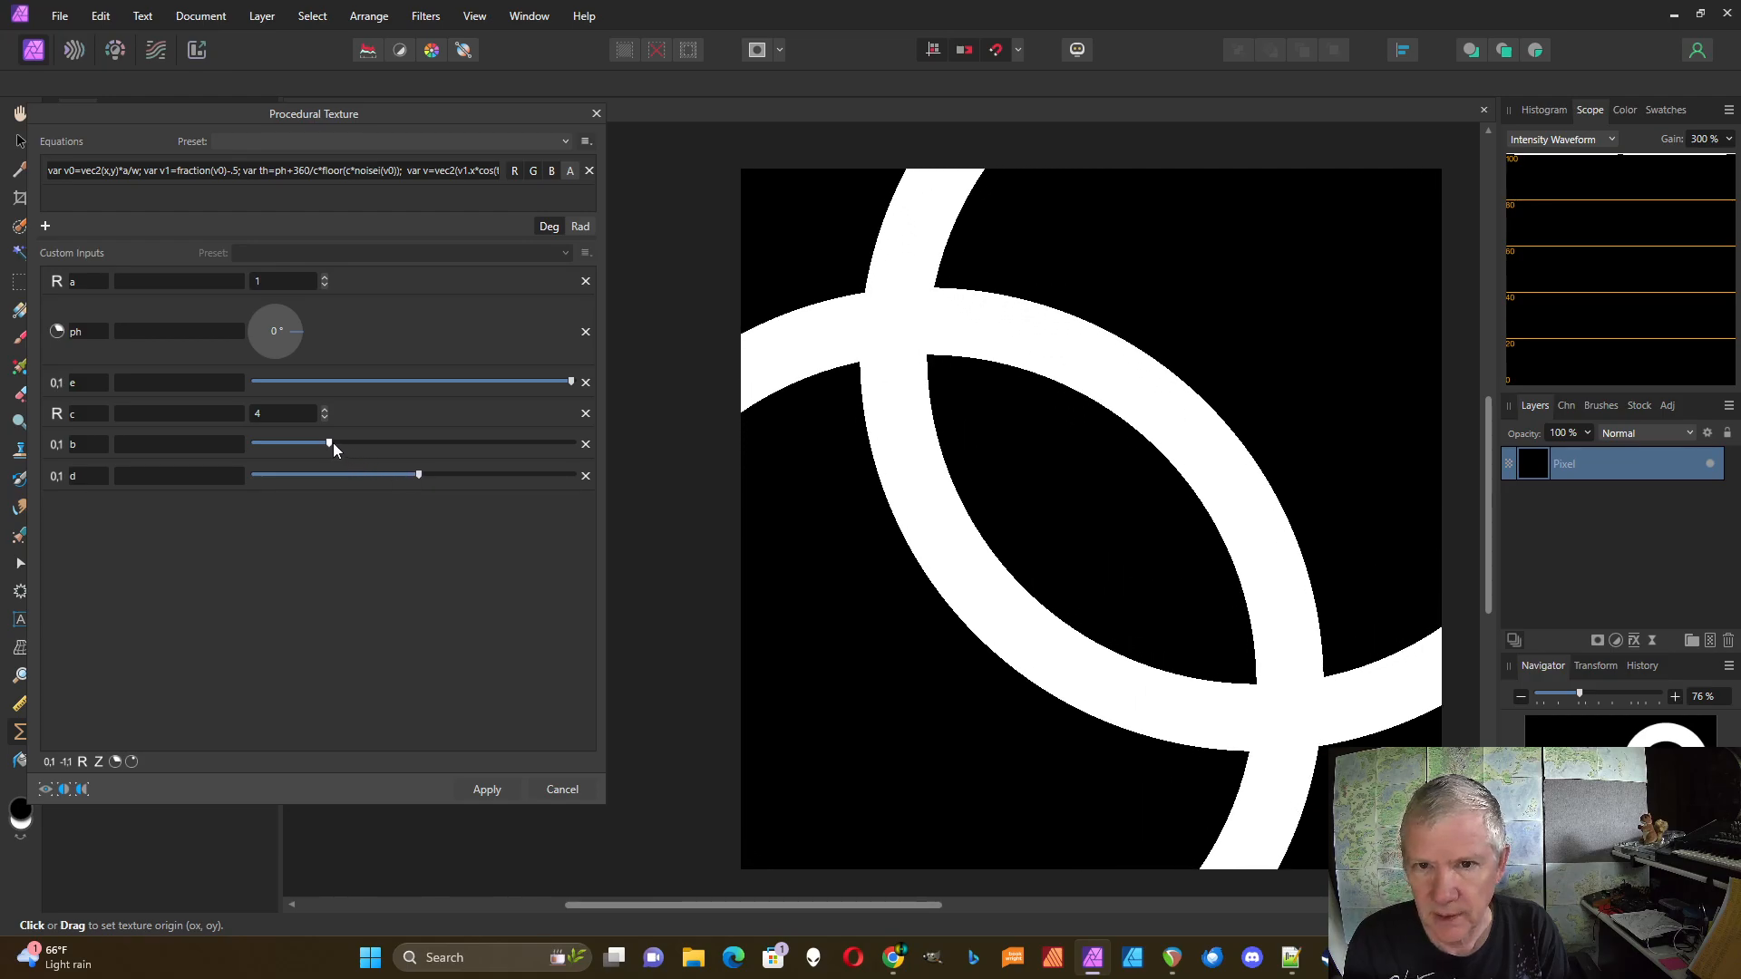
left_click_drag(334, 444, 416, 447)
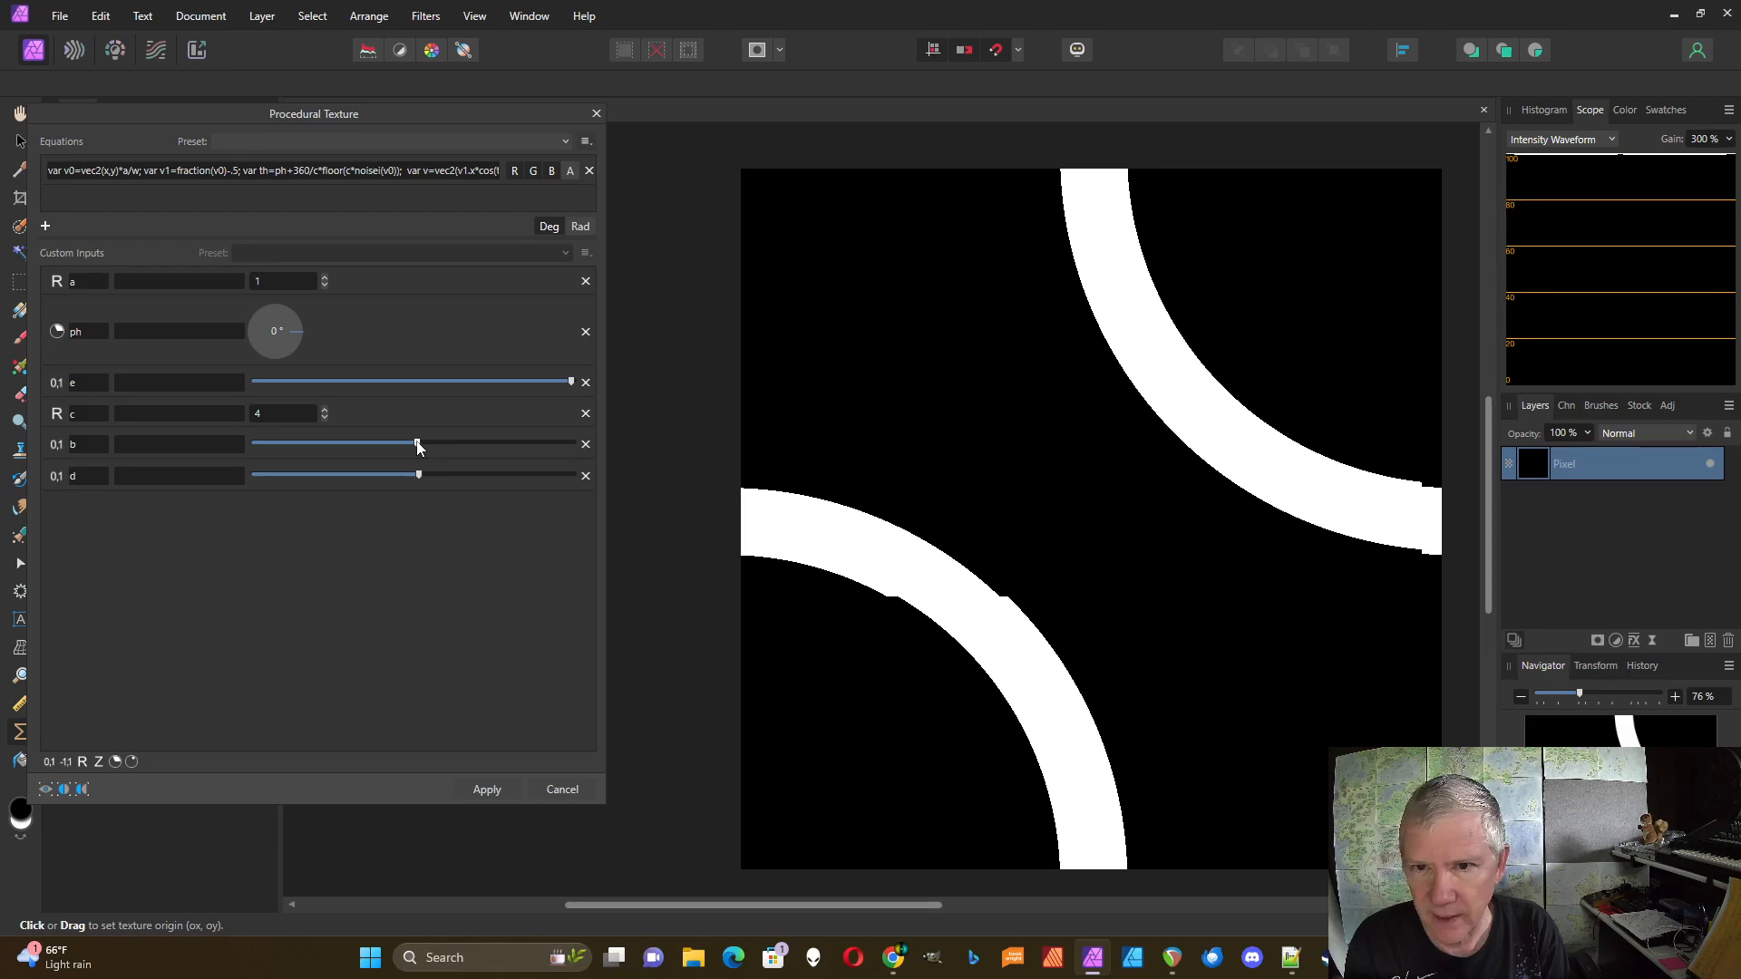
Step: Raise input a, nudge b and lower e so the arcs join into thick winding bands
left_click(325, 276)
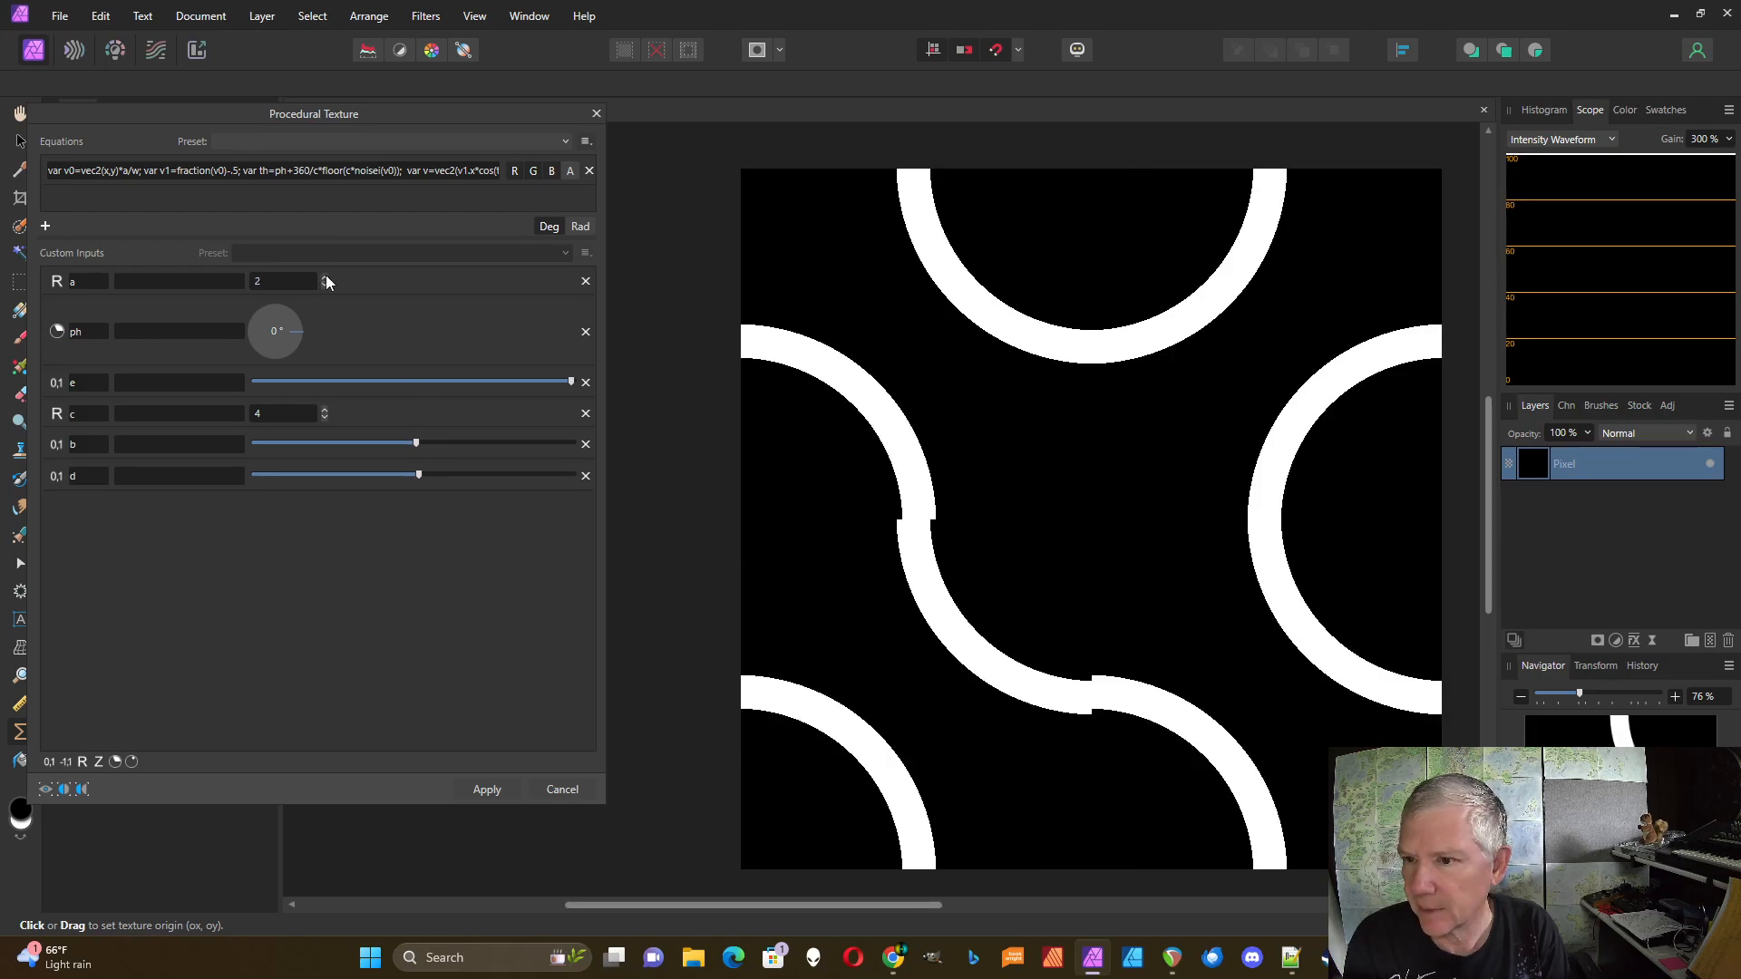
left_click(325, 276)
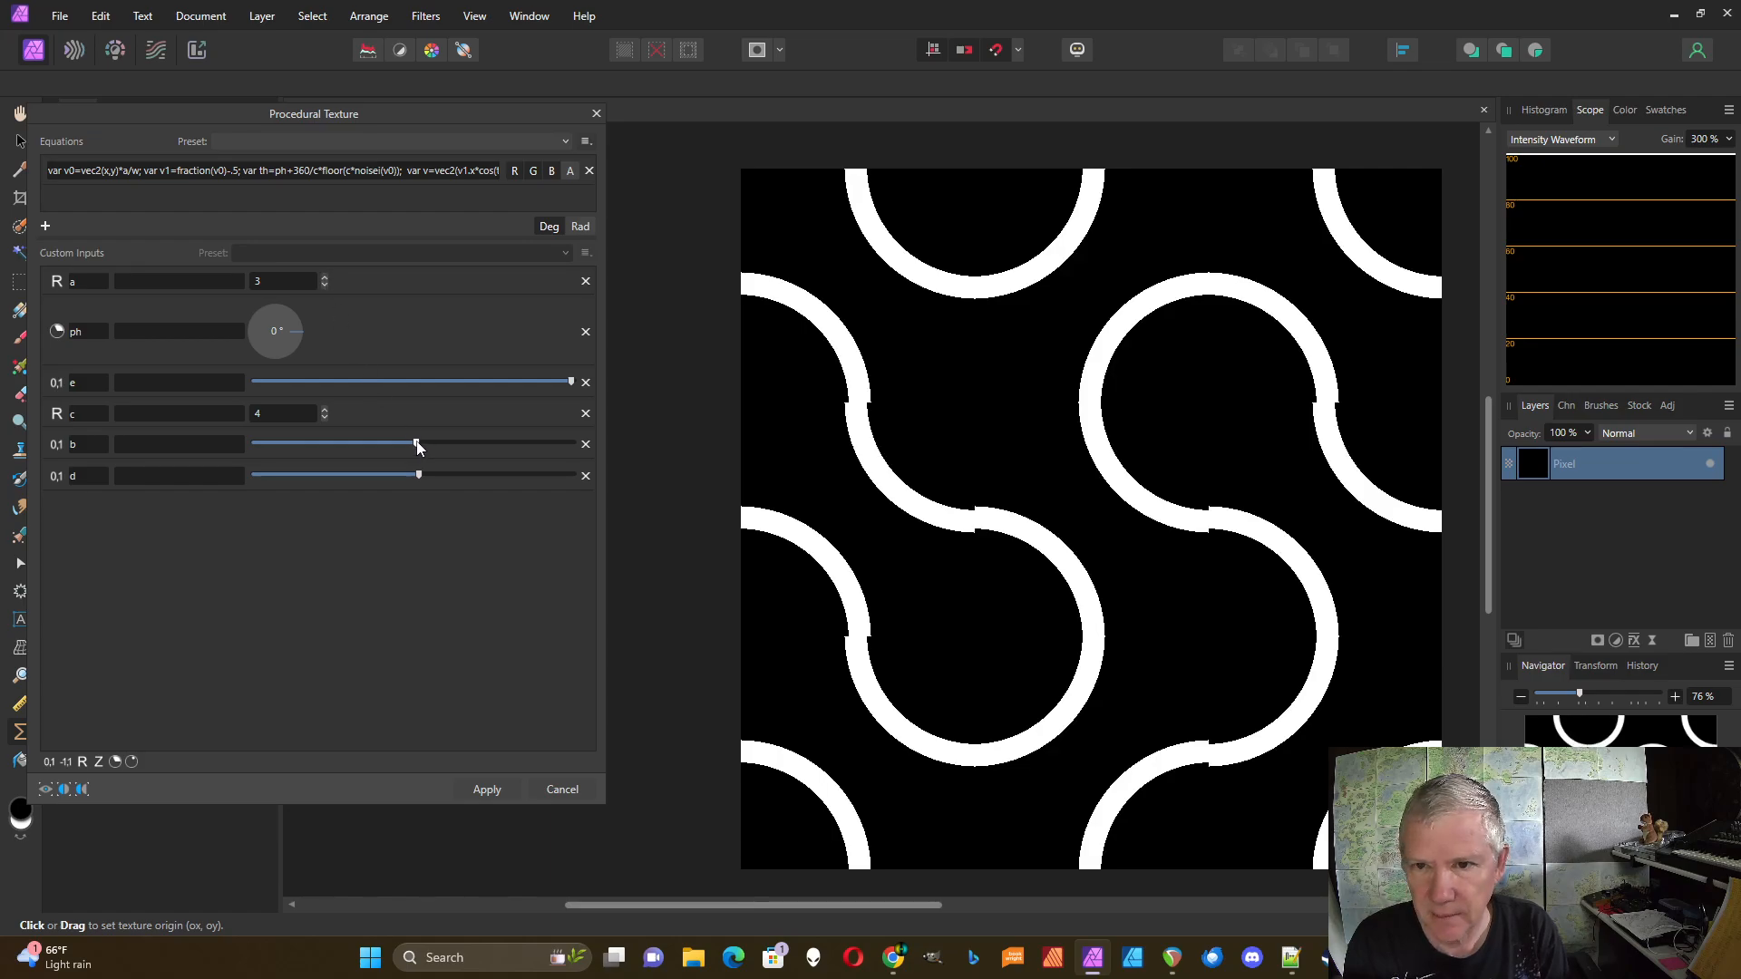
left_click_drag(420, 444, 418, 442)
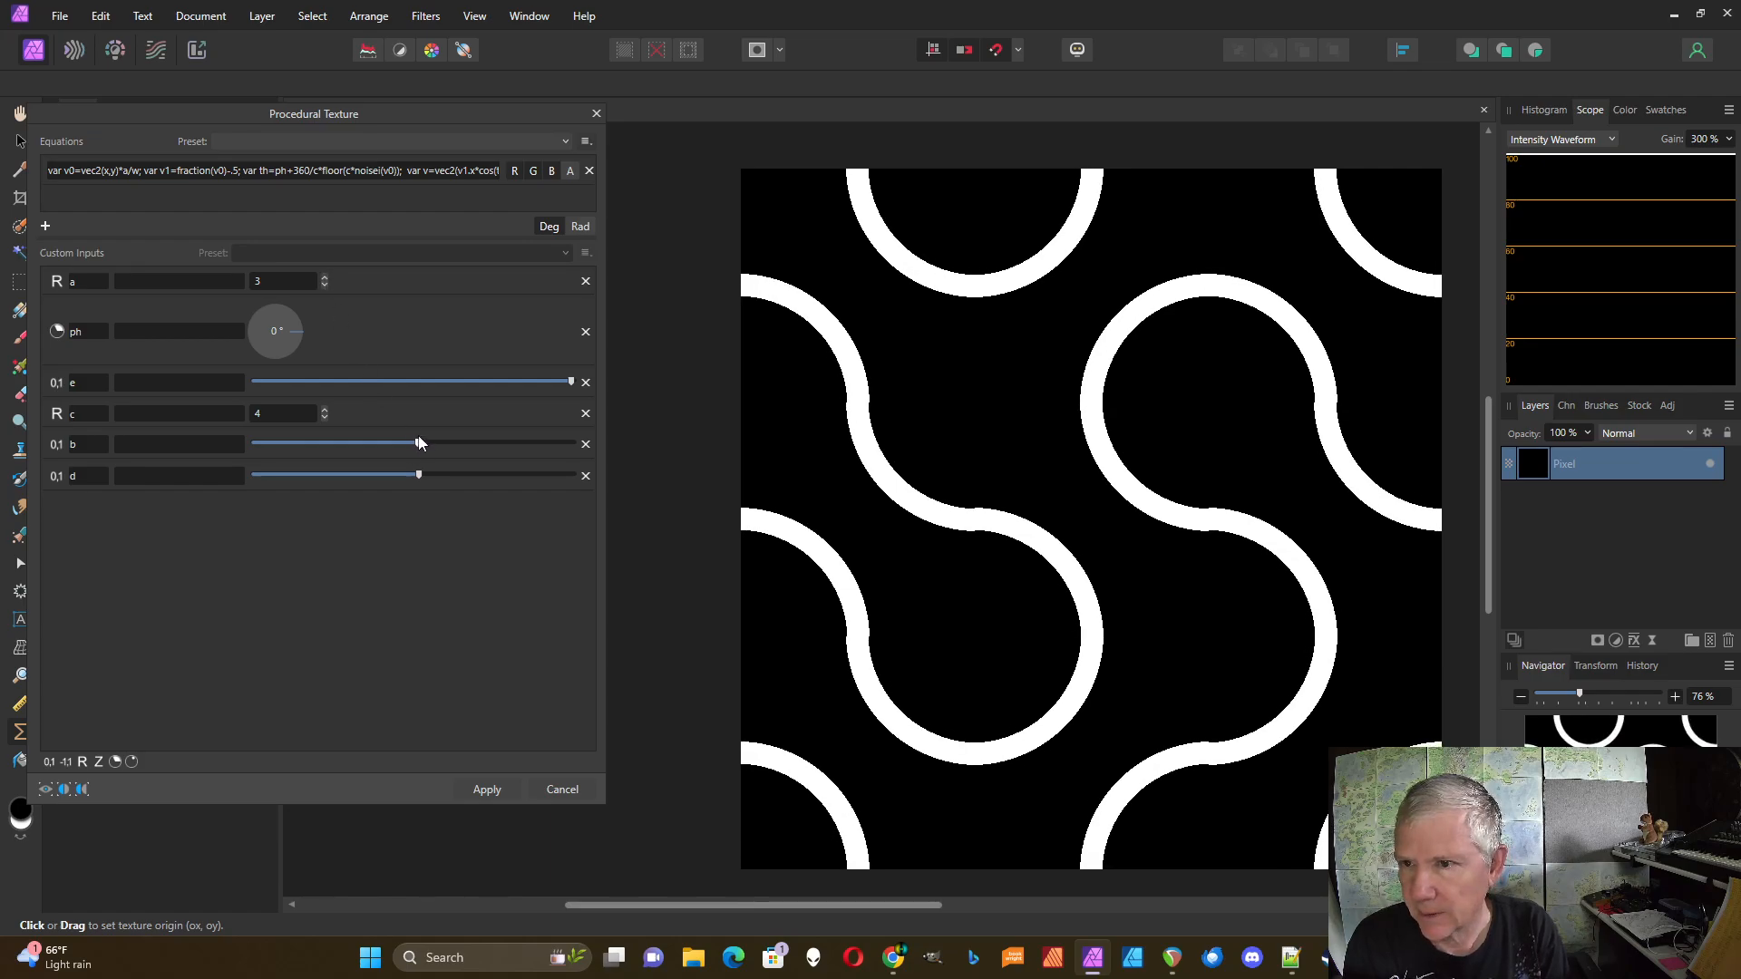
mouse_move(569, 382)
left_mouse_down()
mouse_move(539, 384)
mouse_move(556, 384)
left_mouse_up()
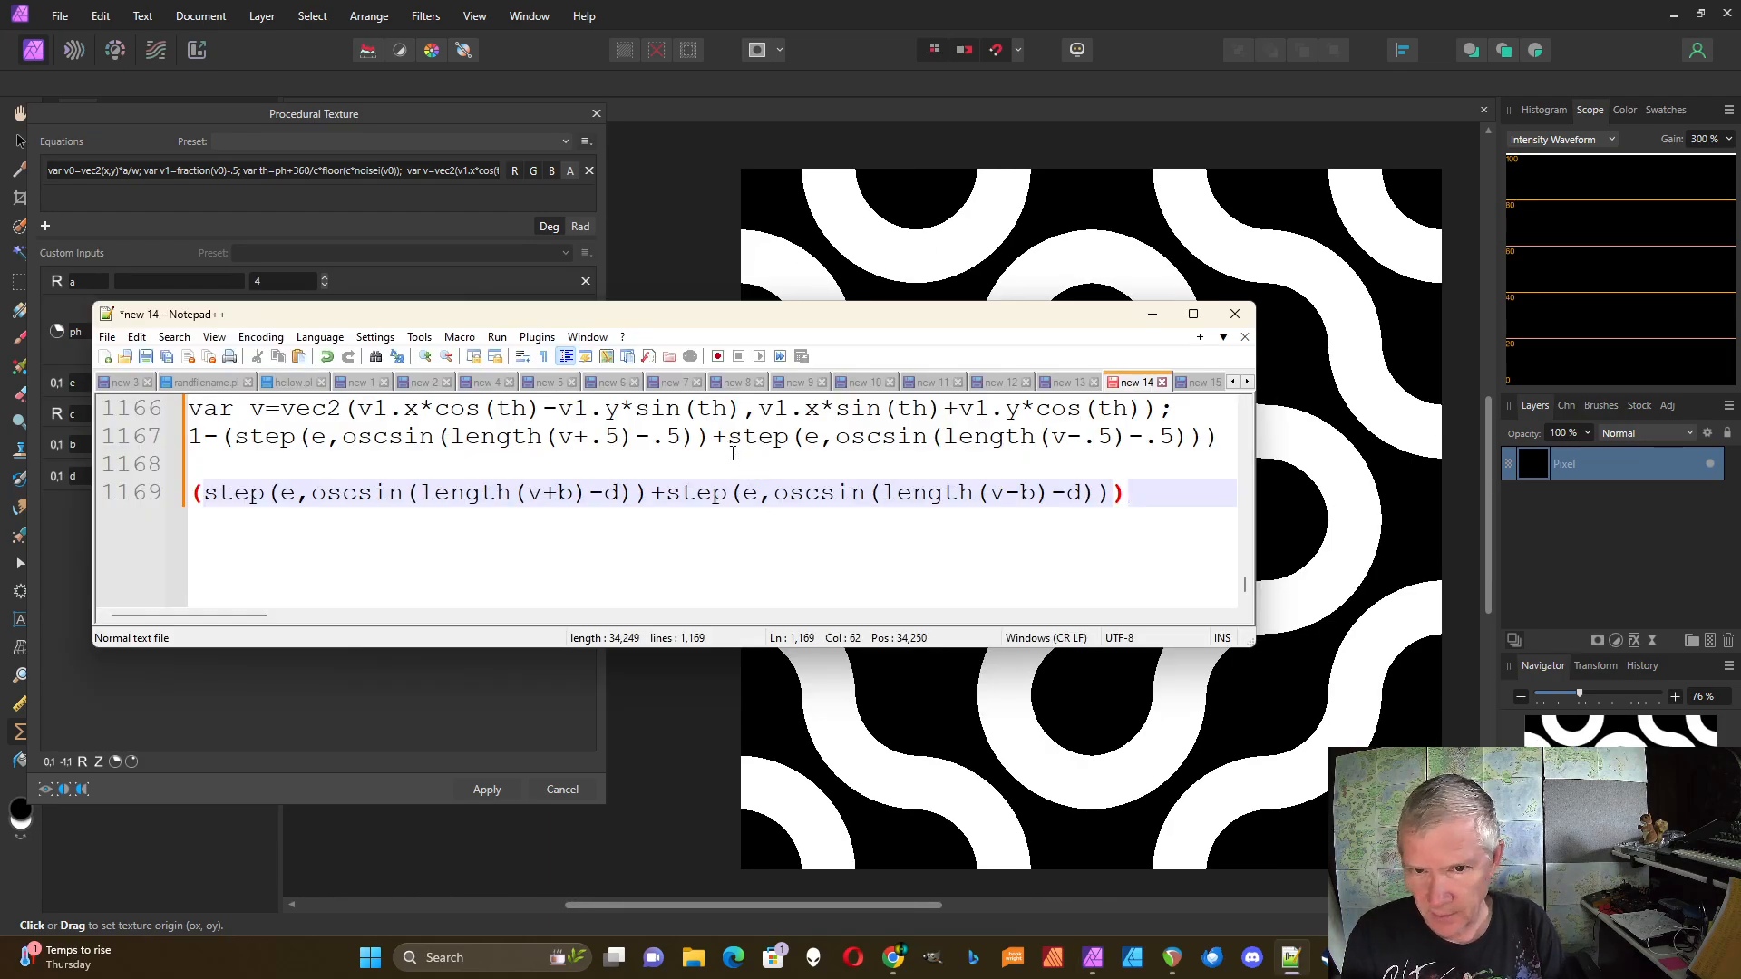
Step: Review equation lines 1163-1169 in Notepad++, then move the notes window aside and close it
scroll(732, 449, "up", 1)
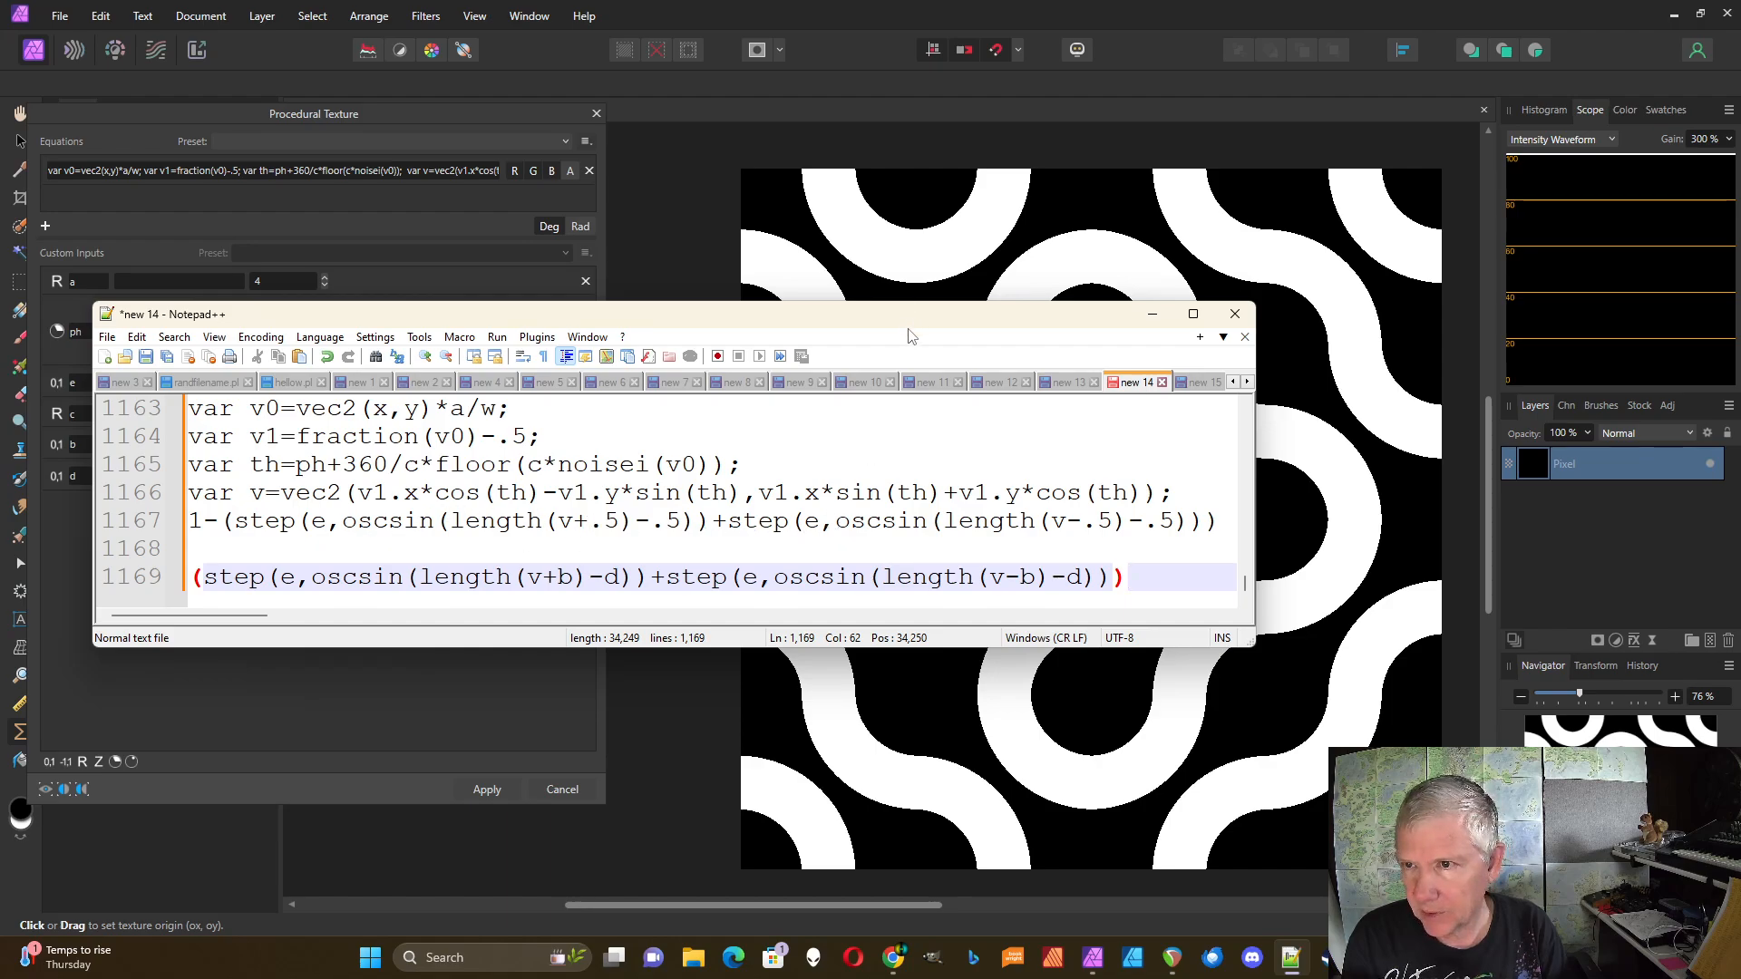
left_click_drag(898, 321, 976, 524)
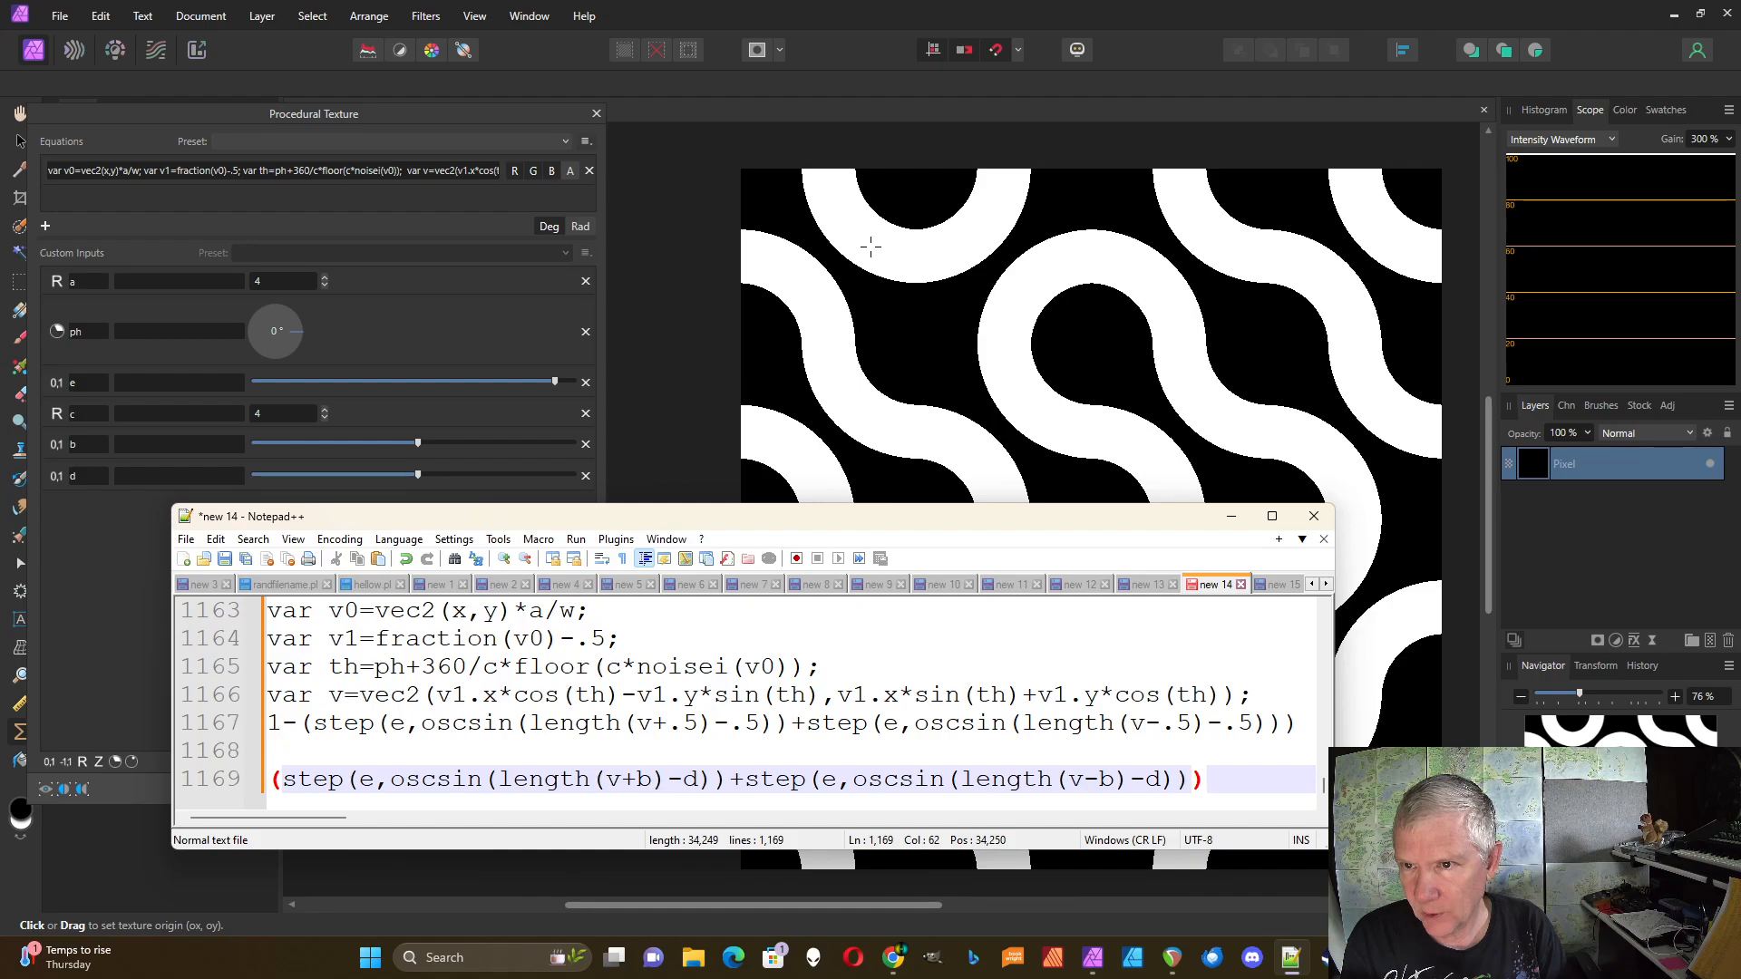
left_click_drag(824, 522, 776, 426)
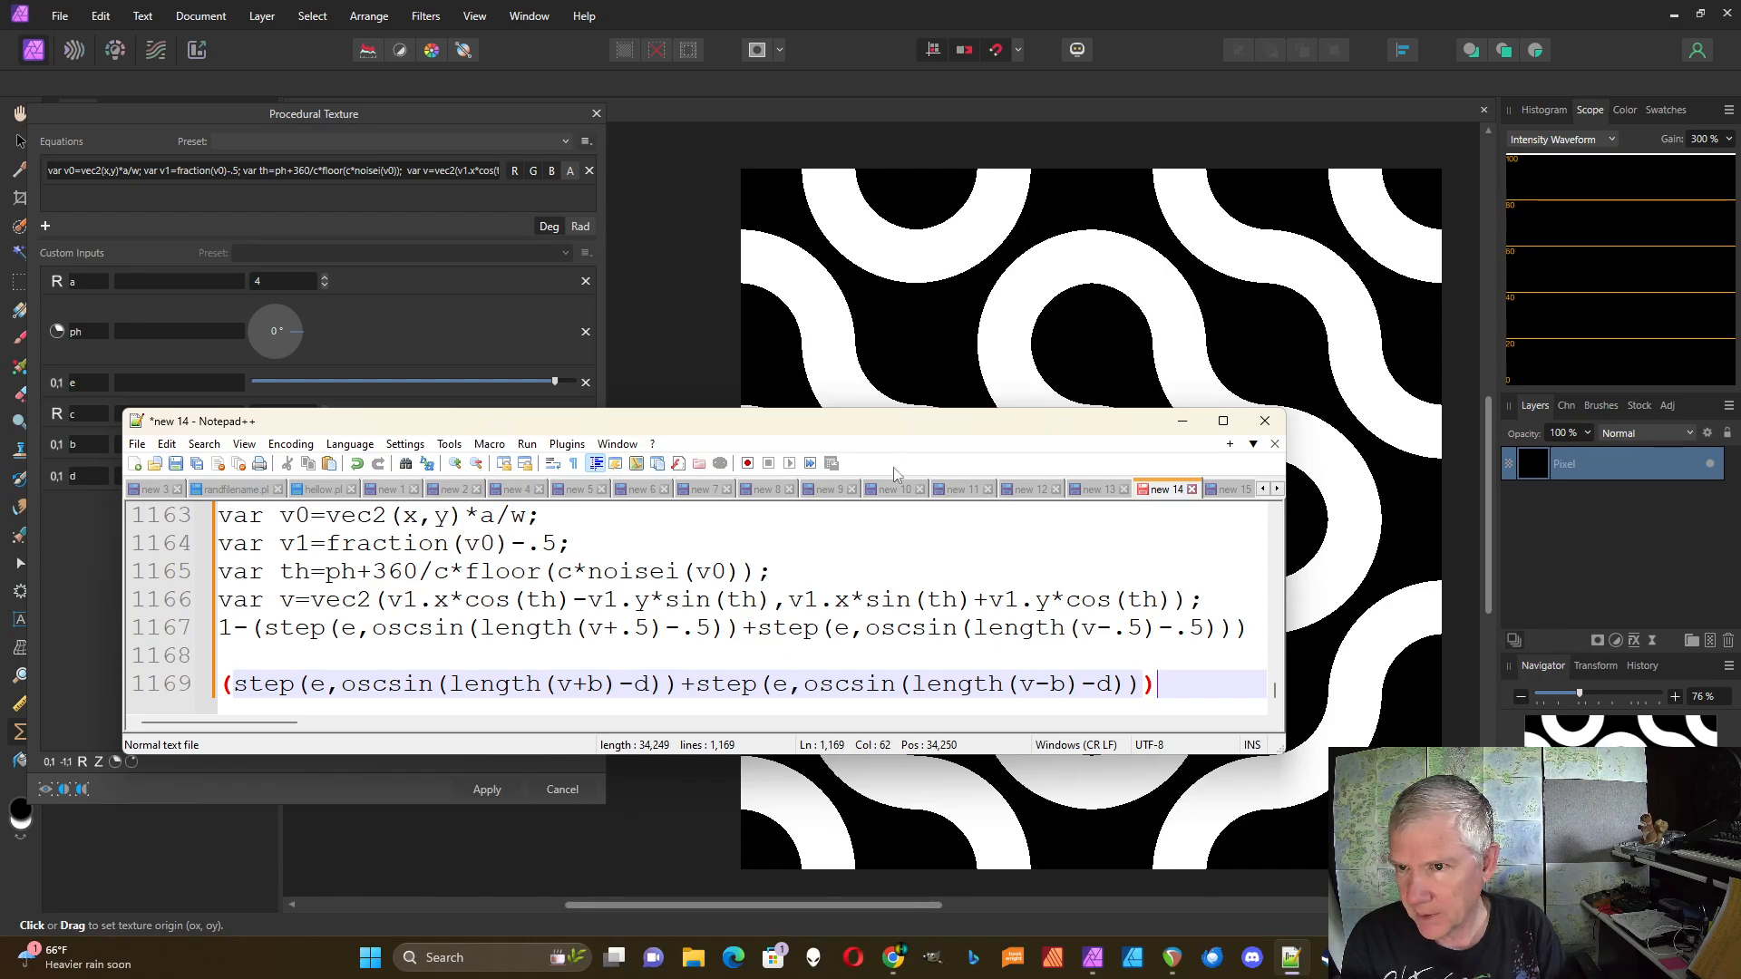
left_click(1265, 420)
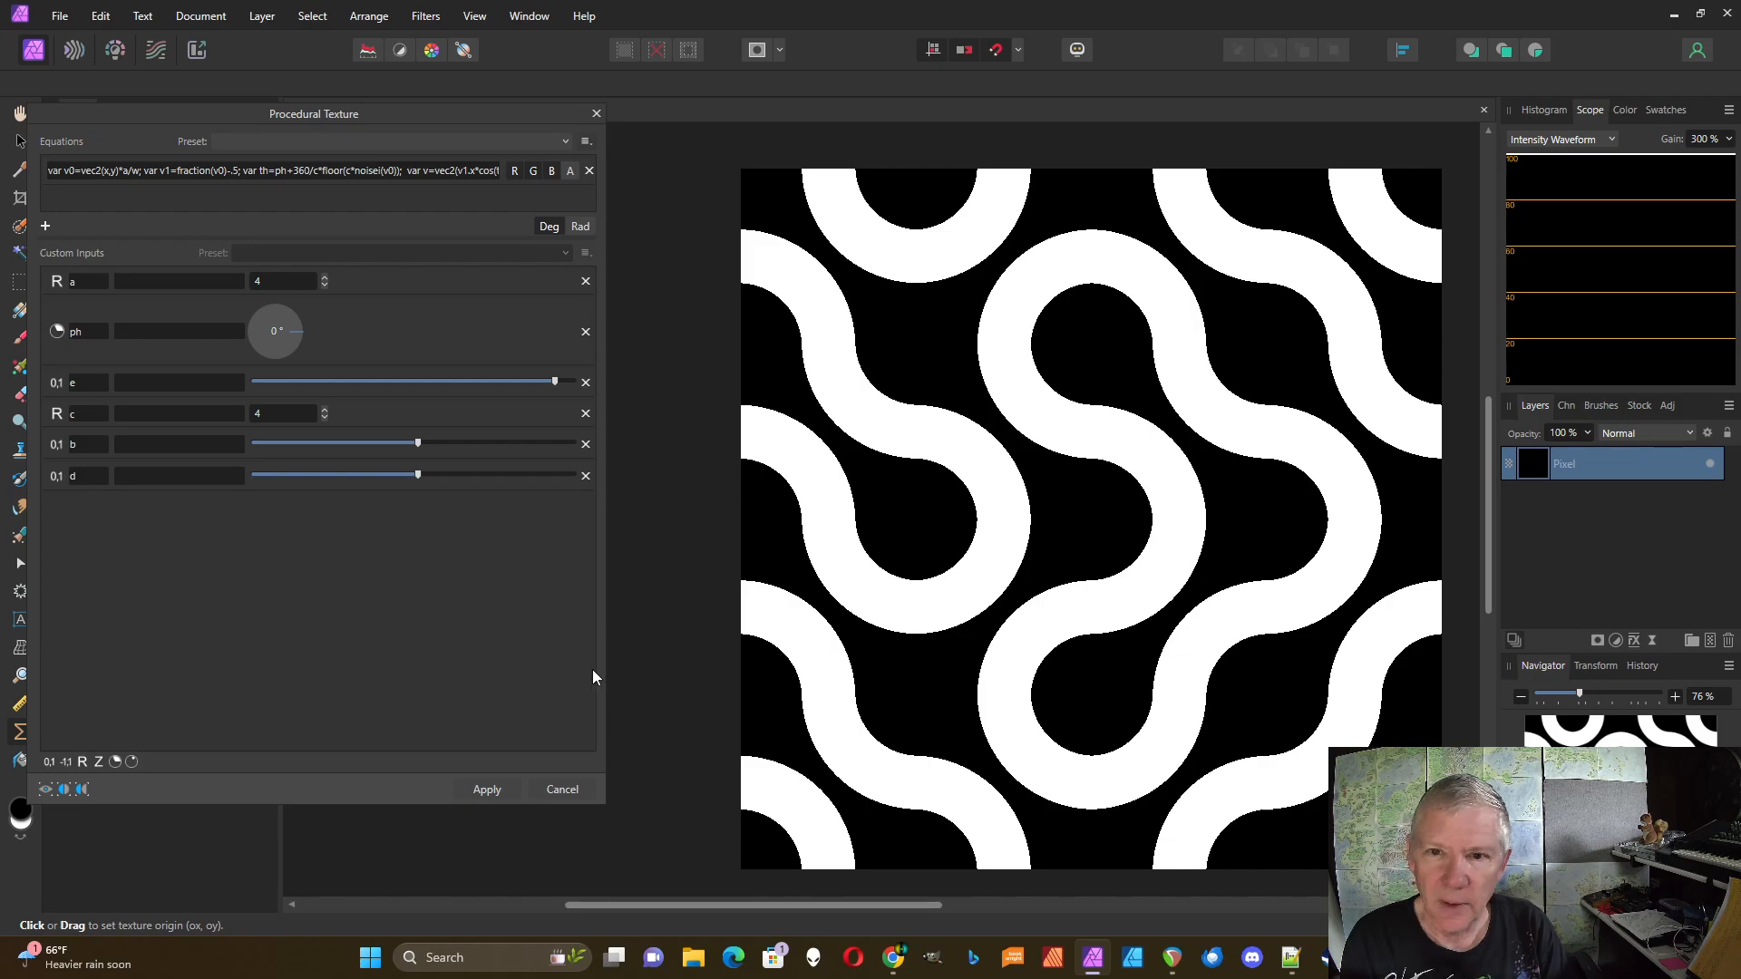